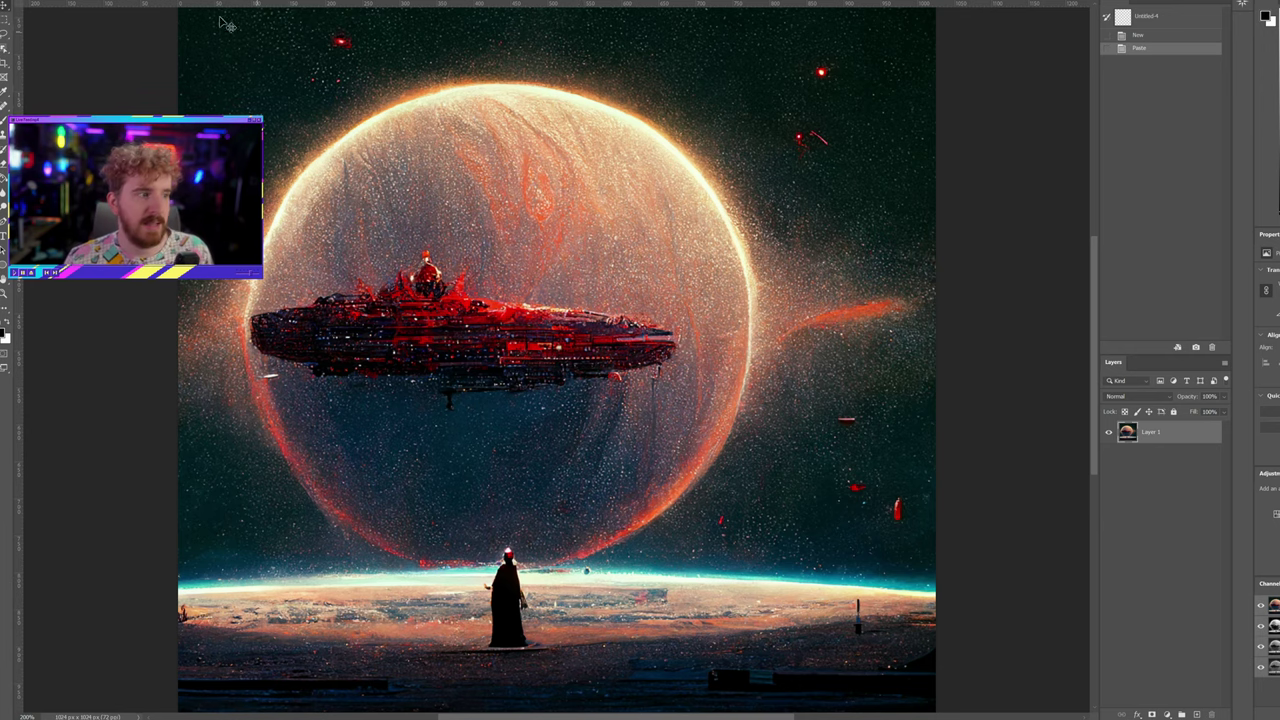
- Check the upscale's Image Size, confirming 1024 px, and cancel without resizing
left_click(86, 2)
left_click(91, 46)
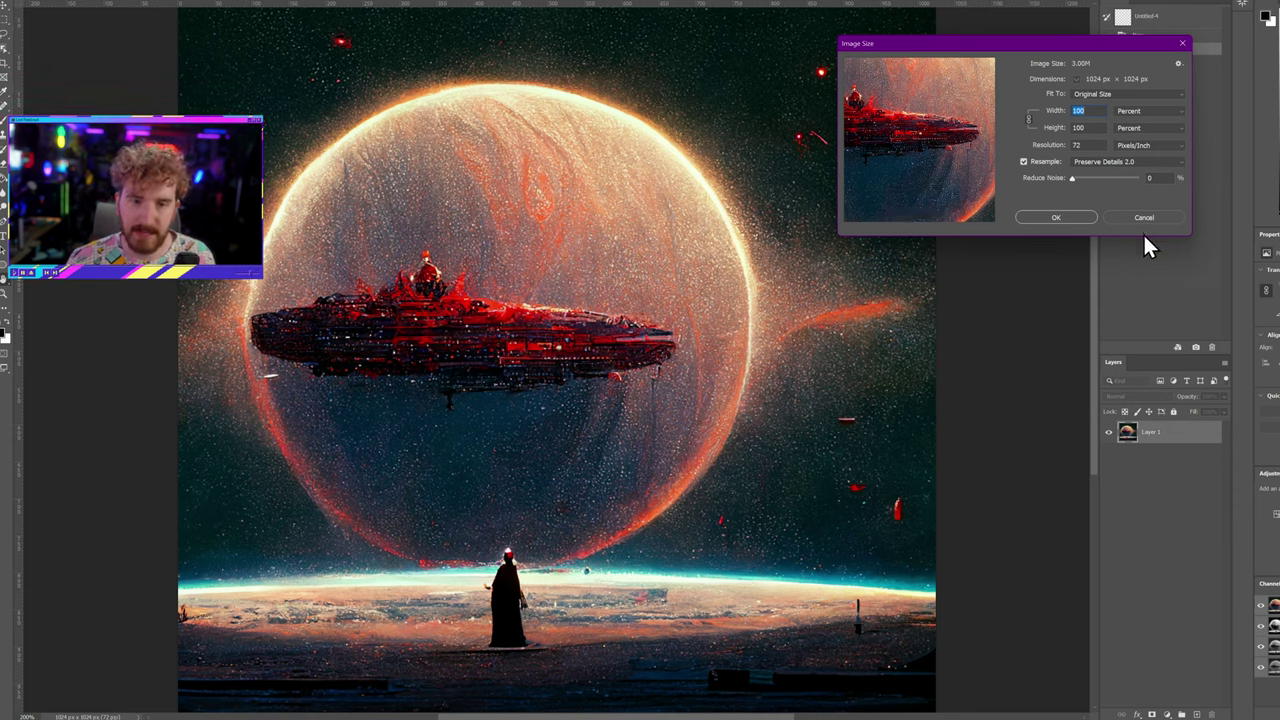
left_click(1135, 217)
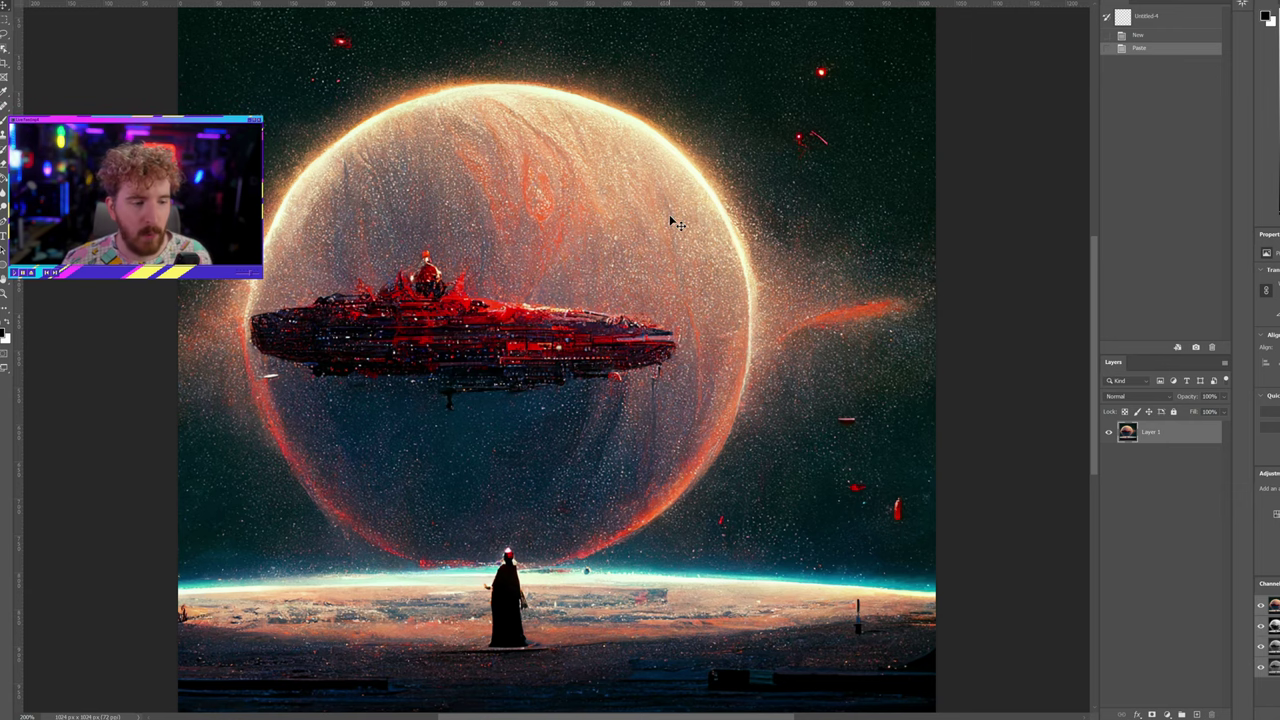
- Compare the pixelated 256 px Untitled-3 original with Untitled-4, then switch to Discord
left_click(229, 4)
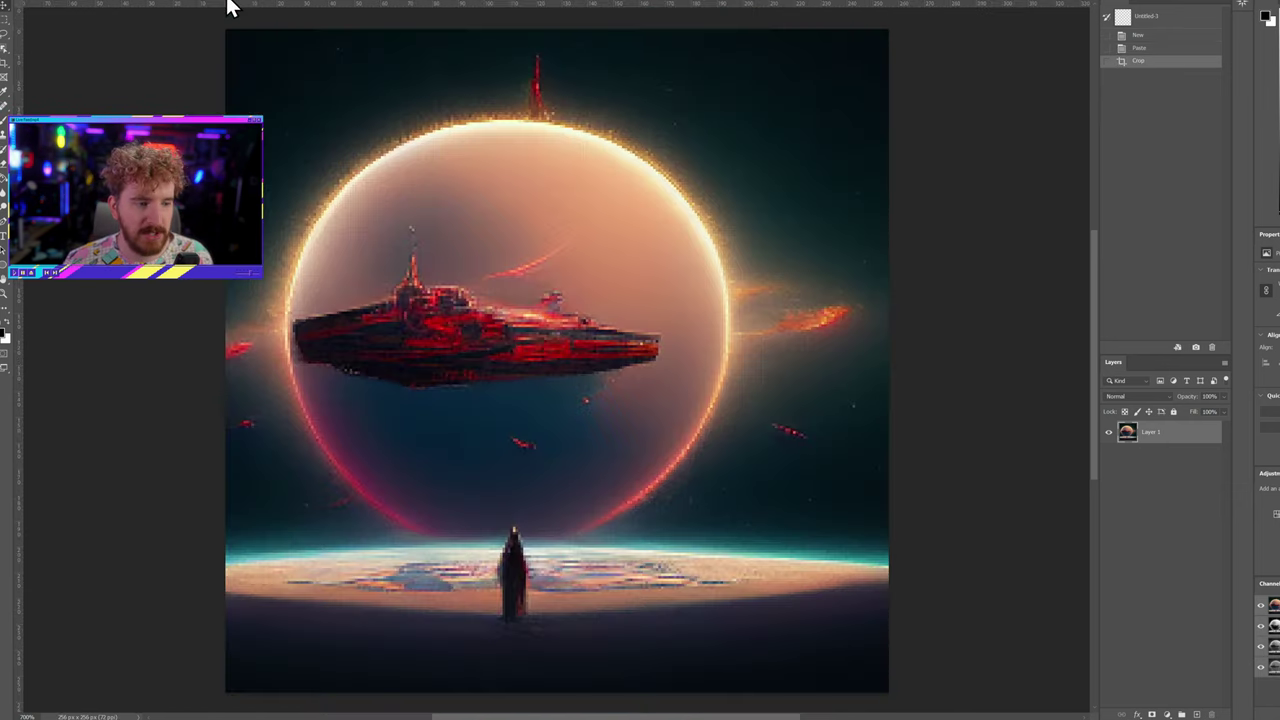
left_click(307, 5)
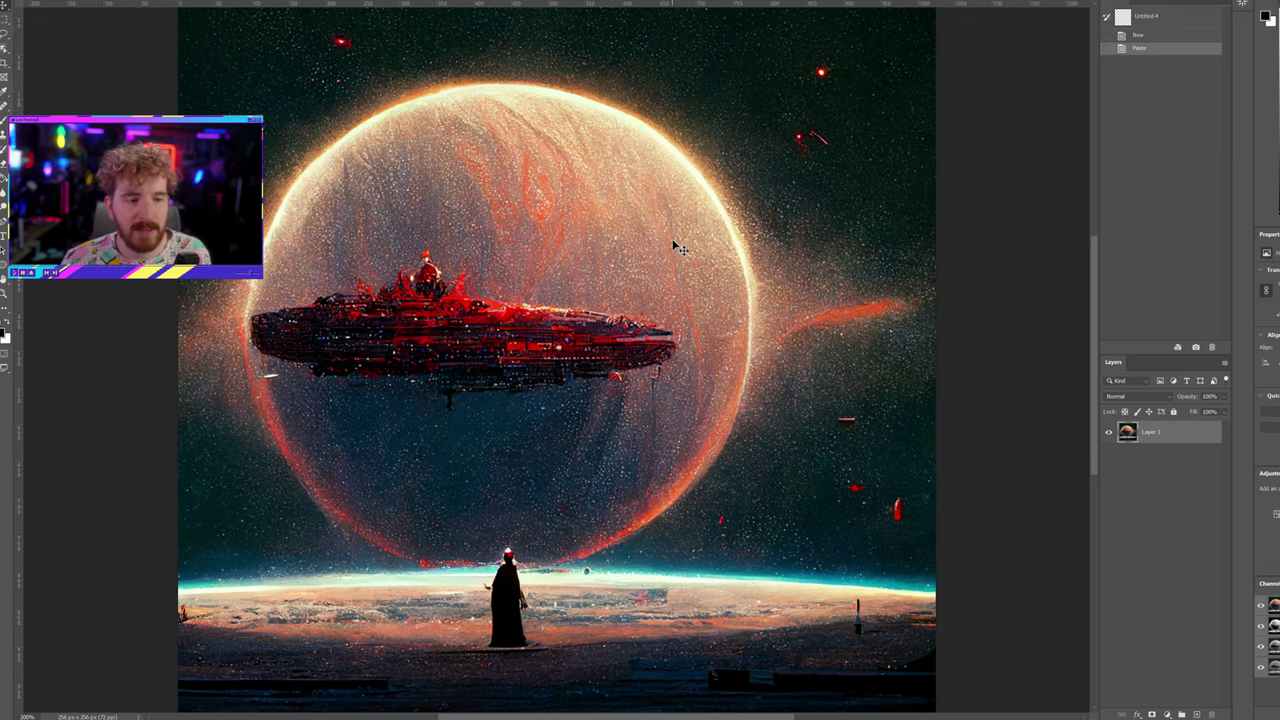
key("alt+Tab")
scroll(477, 375, "down", 15)
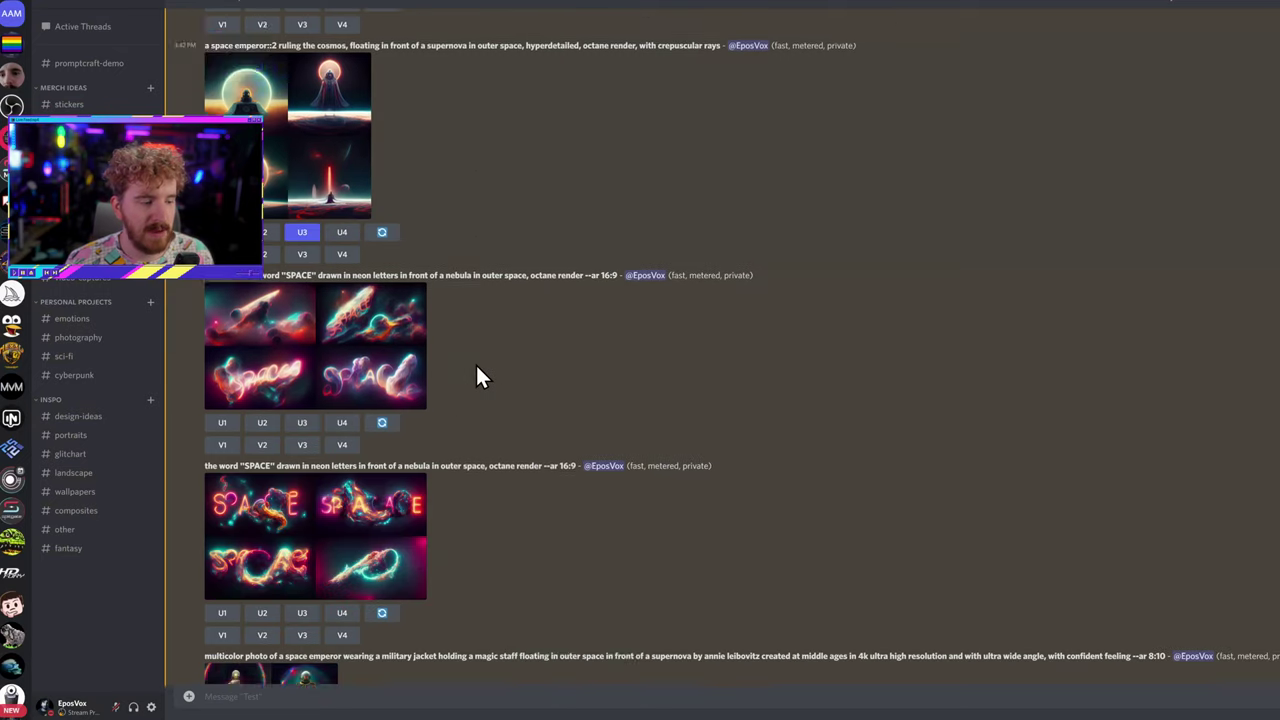
- Scroll to the space emperor upscale results and enlarge the spaceship upscale
scroll(478, 366, "down", 2)
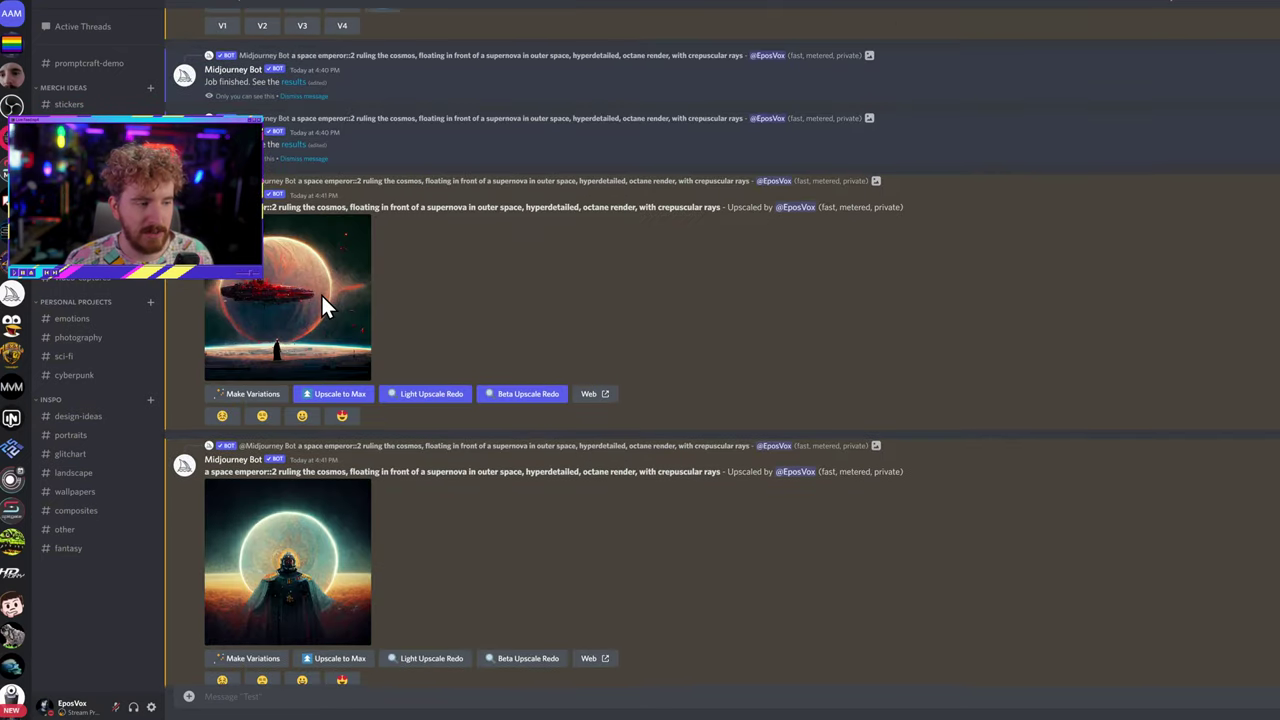
left_click(323, 300)
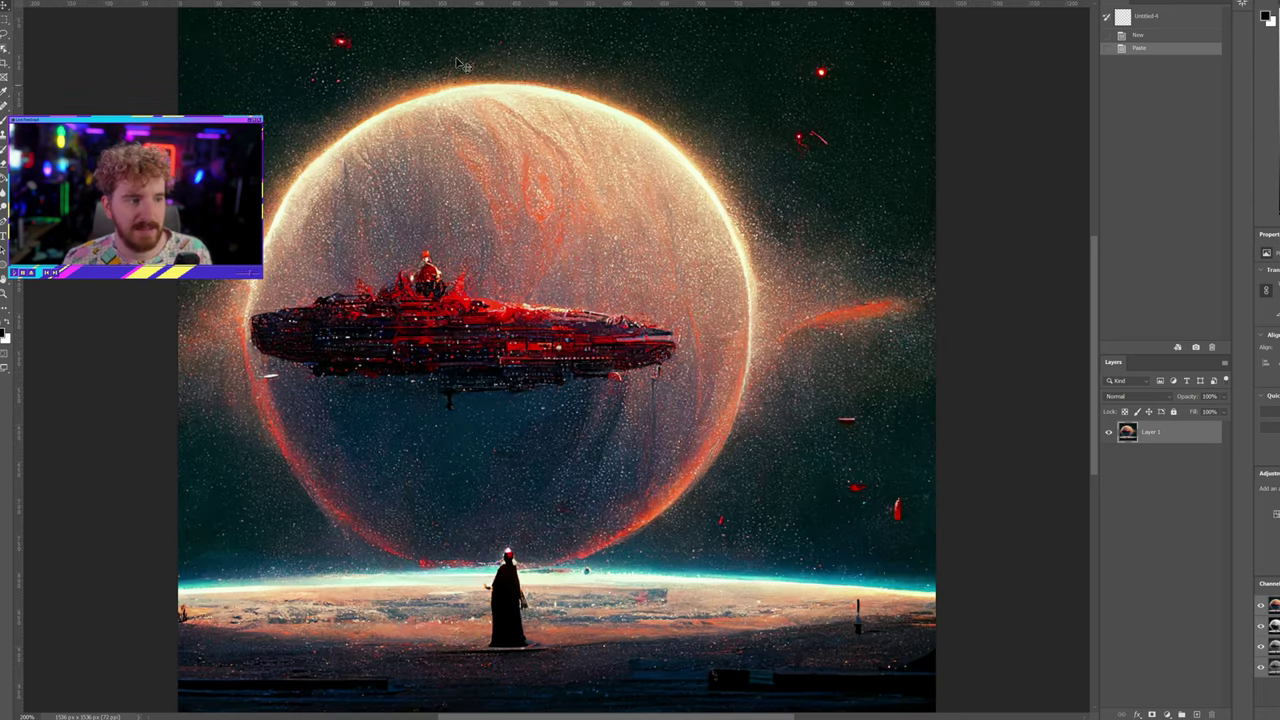
- Flip between the smoother Untitled-7 upscale and the detailed Untitled-4 upscale
key("ctrl+Tab")
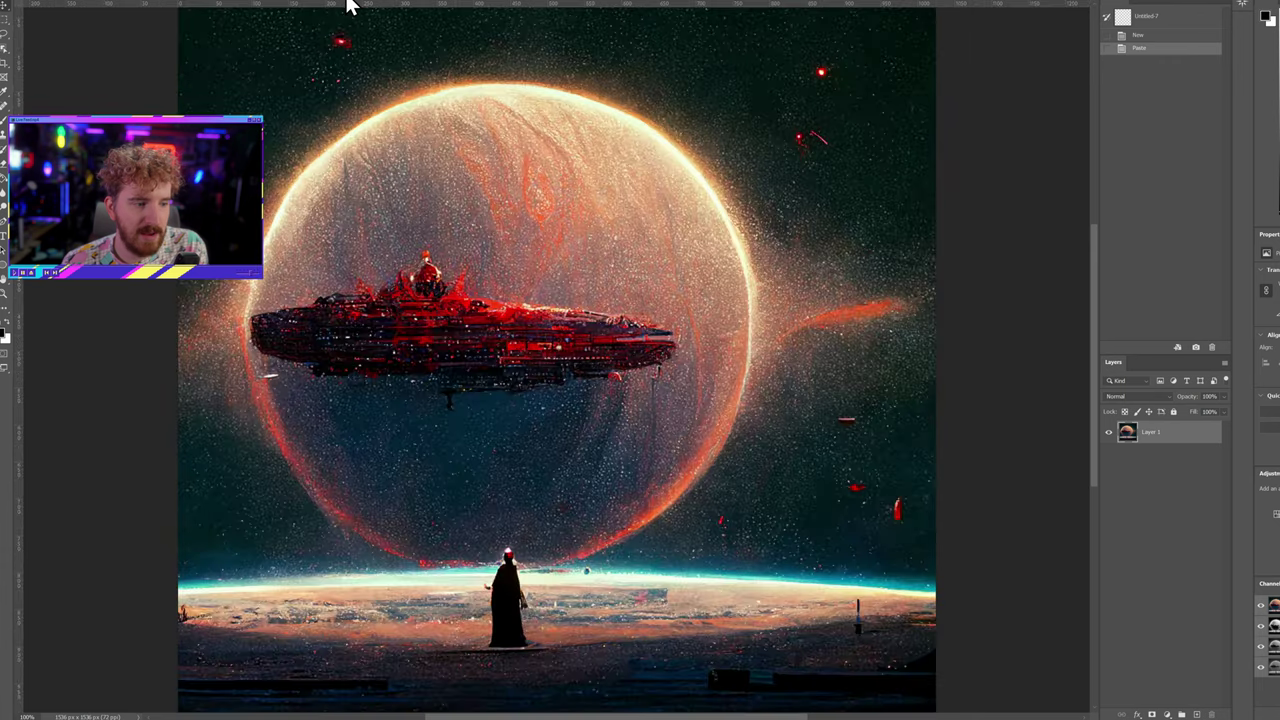
left_click(350, 5)
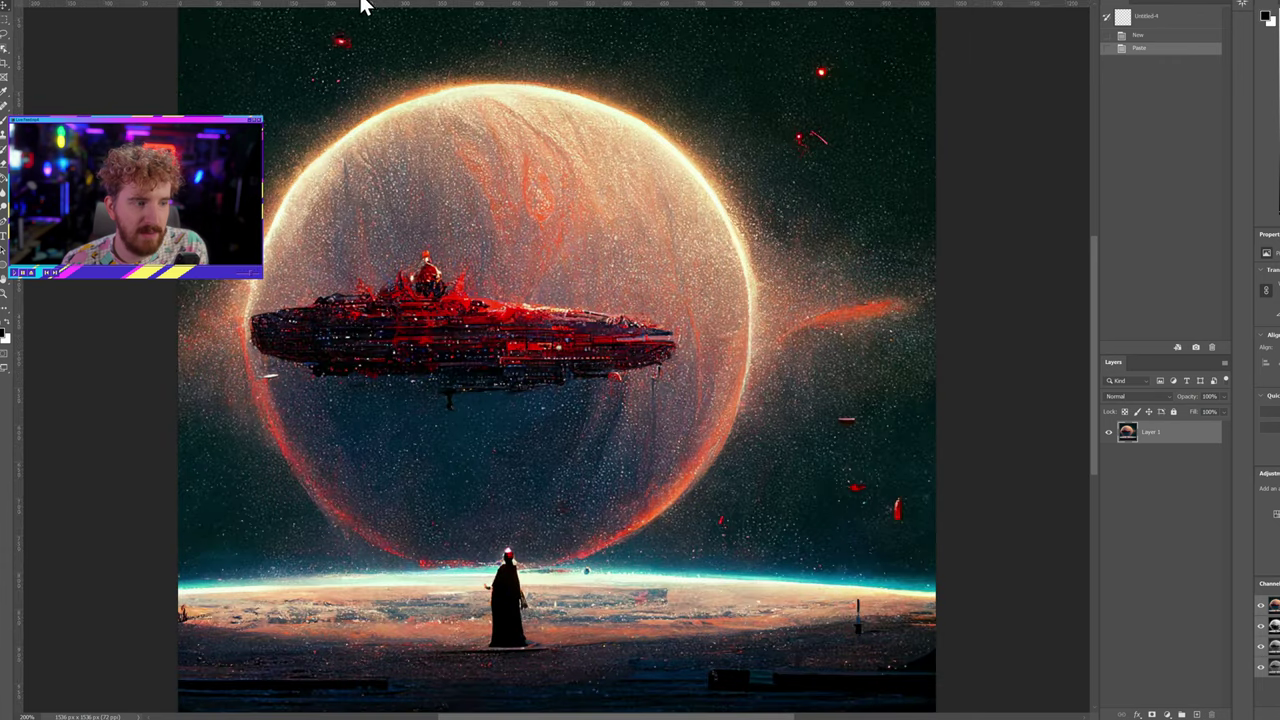
left_click(425, 6)
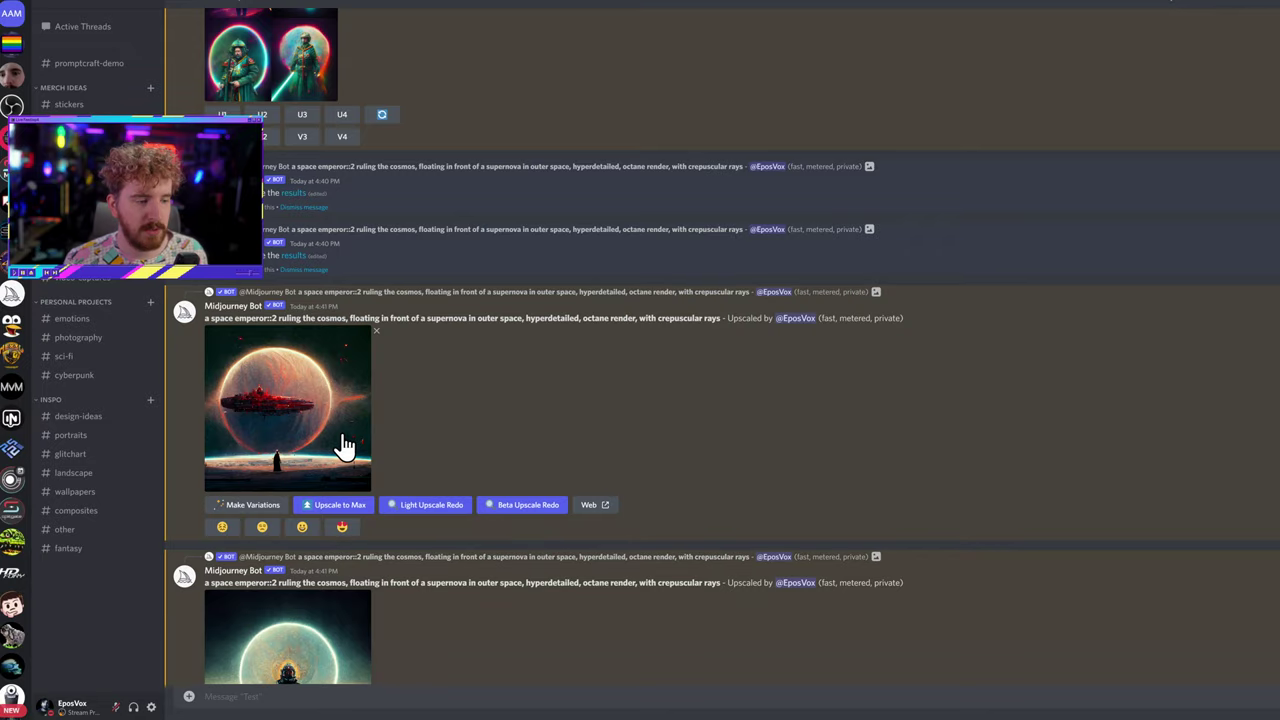
- Scroll to the --uplight and --upbeta results and preview the Light upscale full size
scroll(373, 430, "down", 5)
scroll(374, 430, "down", 8)
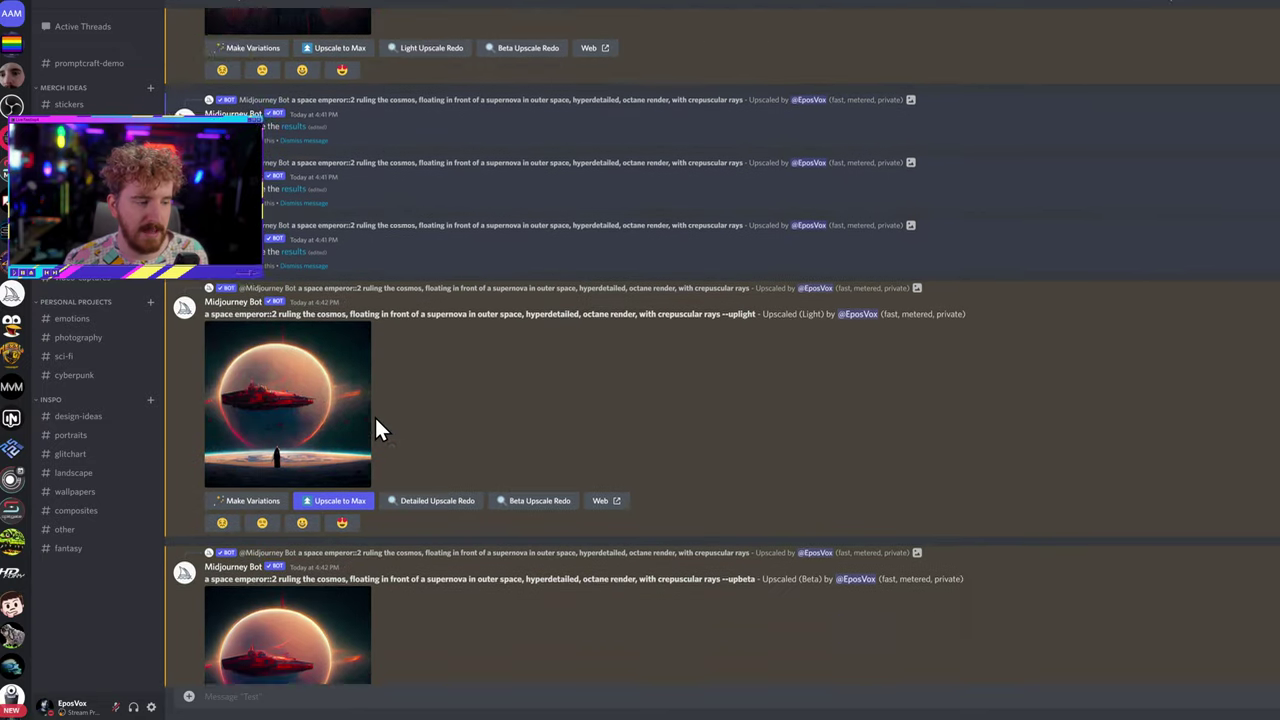
left_click(340, 190)
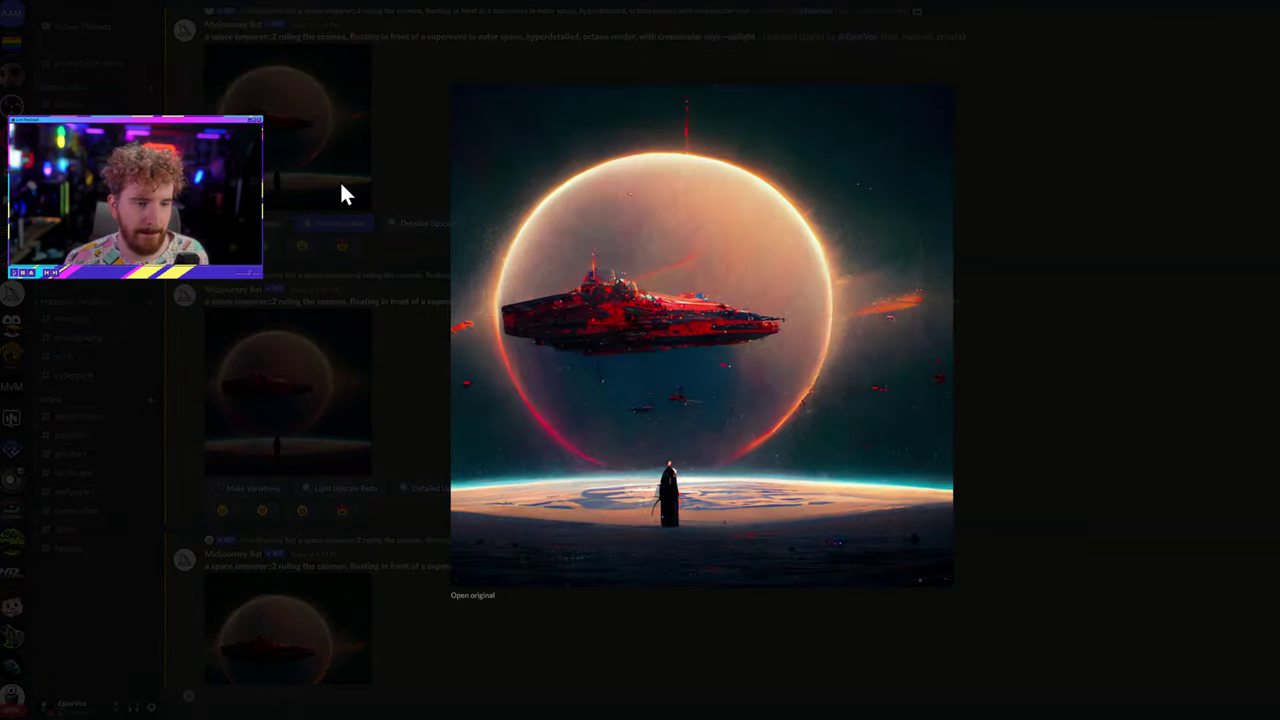
left_click(366, 183)
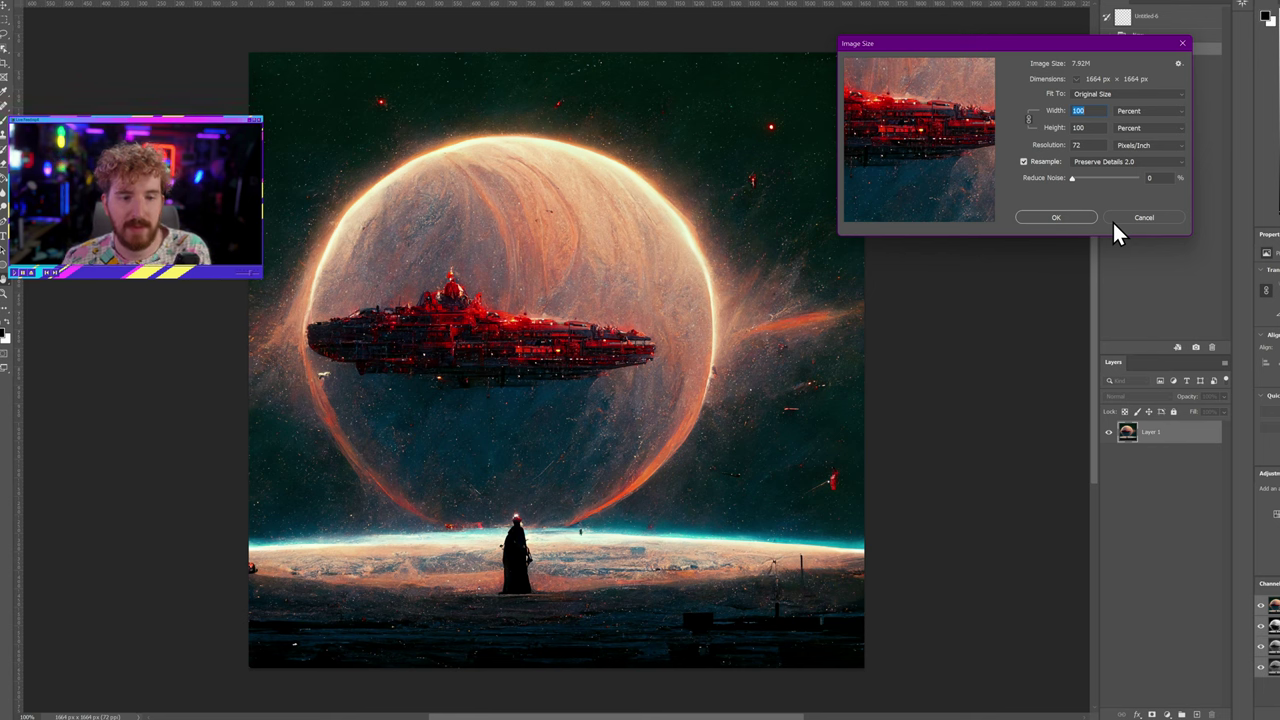
- Close the 1664 px Image Size dialog, then confirm Untitled-7 is 1536 px
left_click(1115, 225)
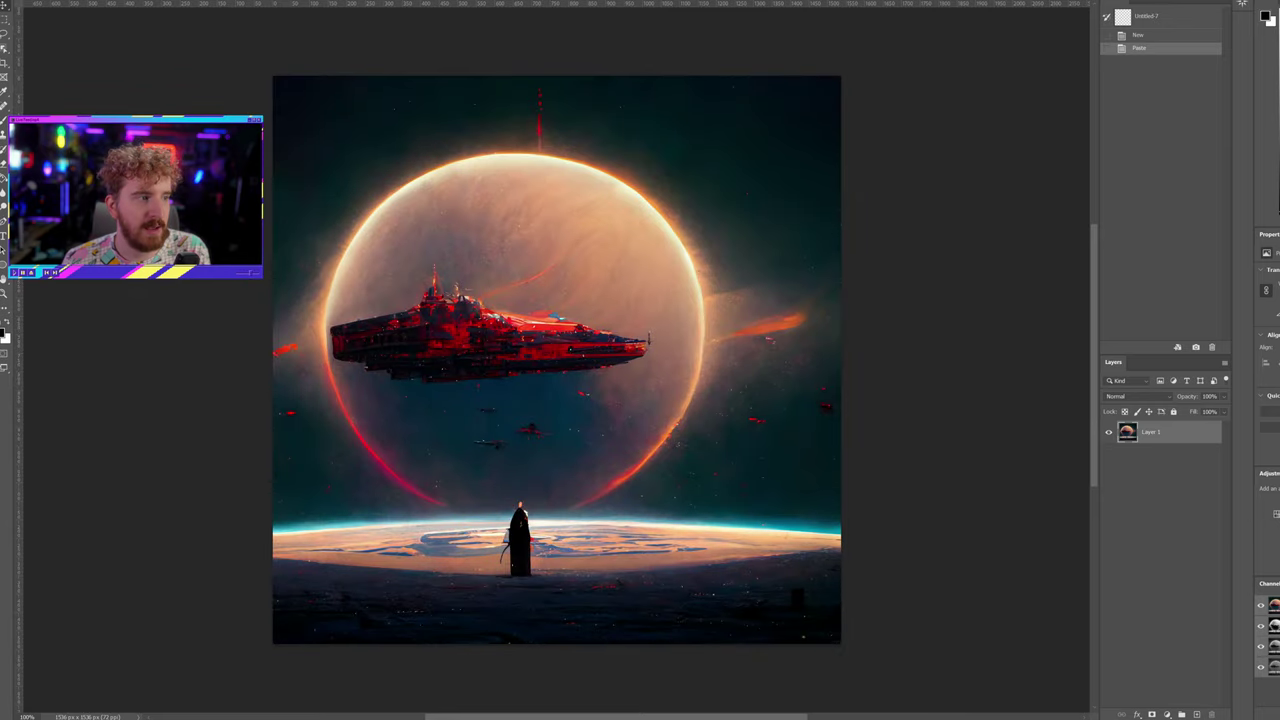
left_click(86, 2)
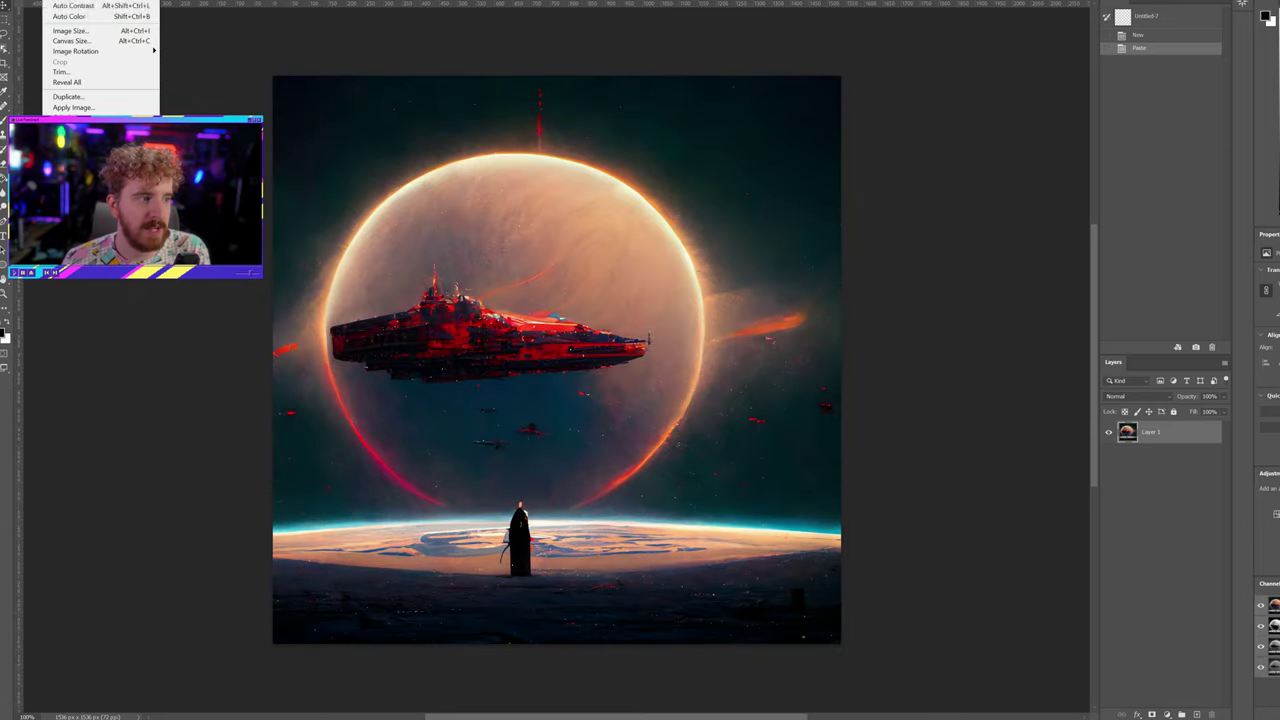
left_click(88, 38)
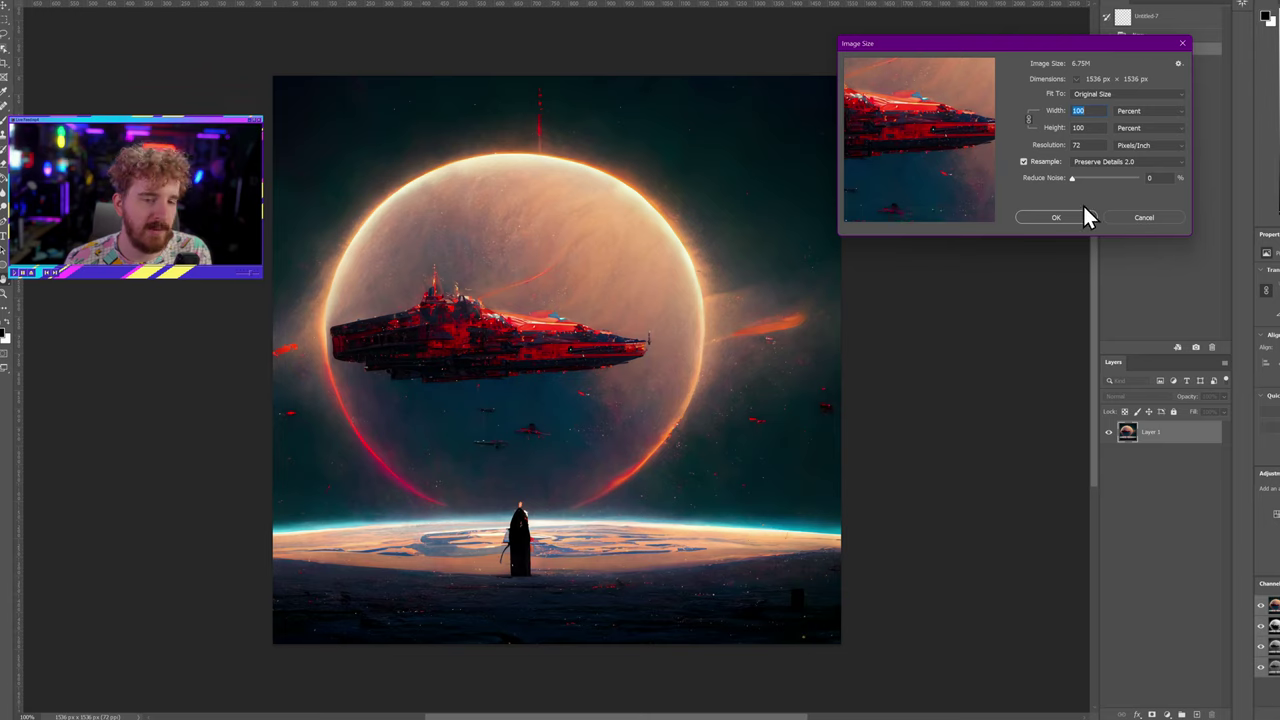
left_click(1145, 215)
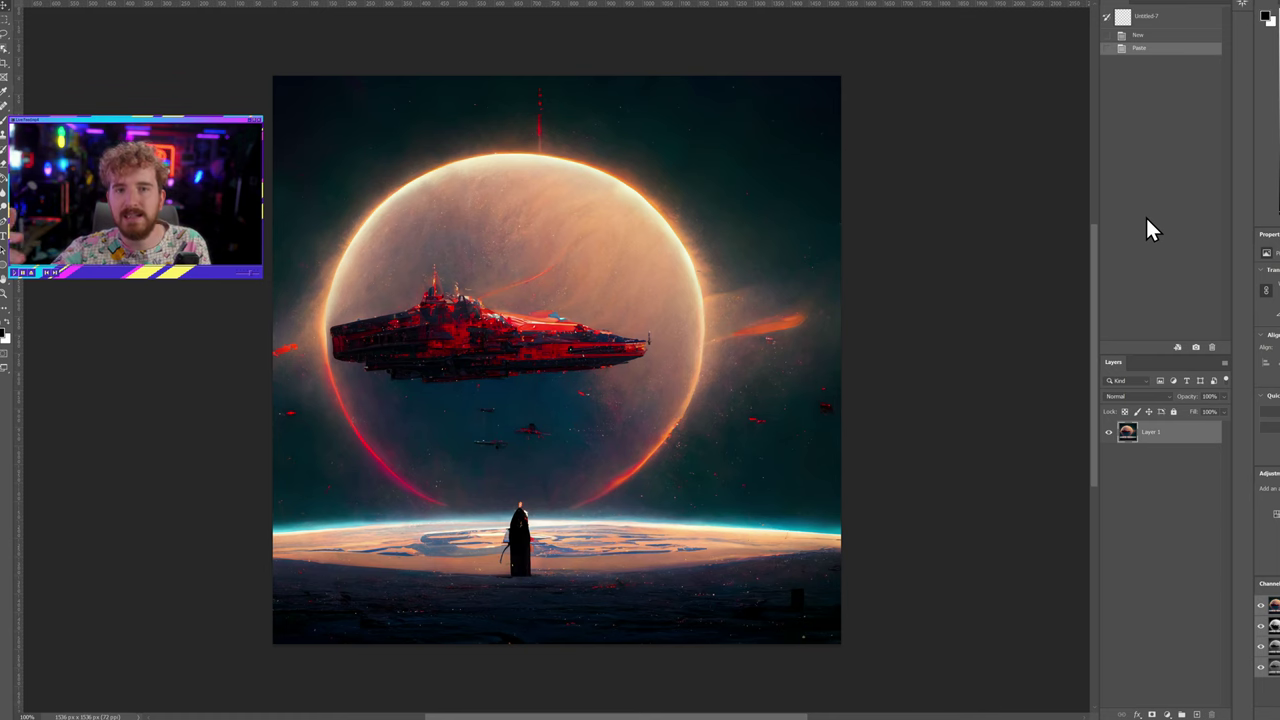
- Toggle between the 1664 px and 1536 px upscale tabs to compare them
left_click(588, 4)
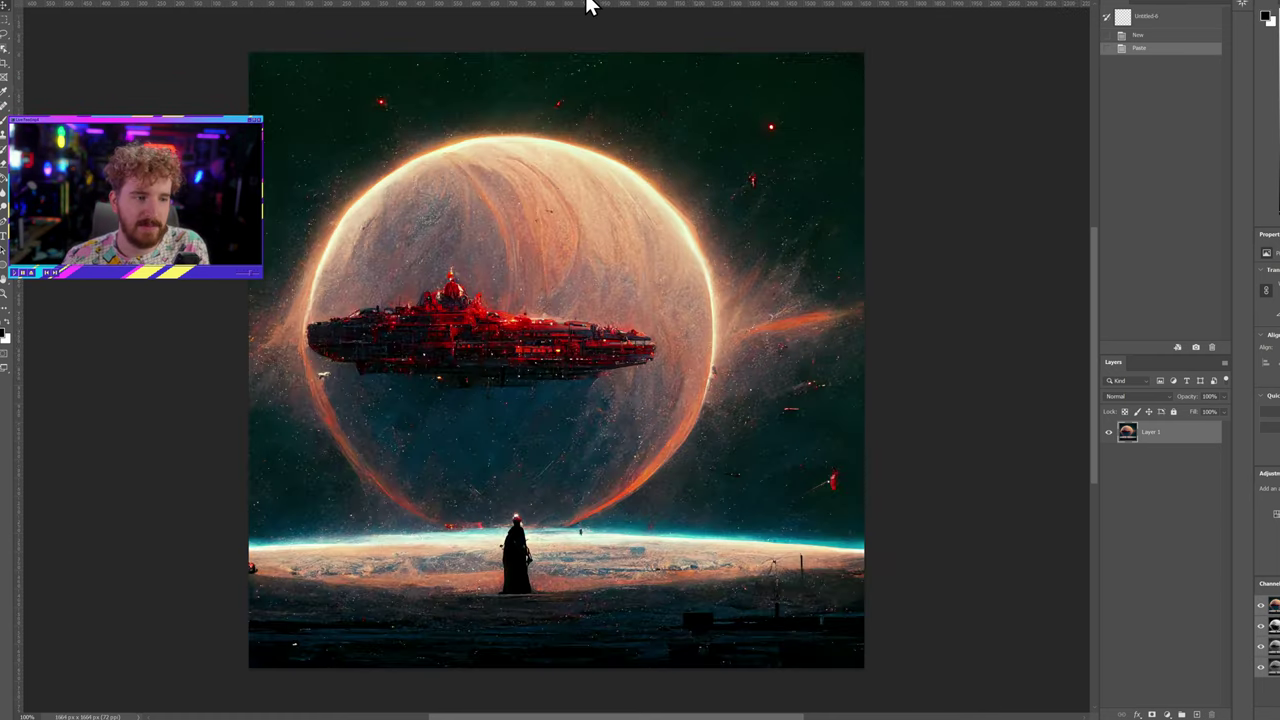
left_click(492, 4)
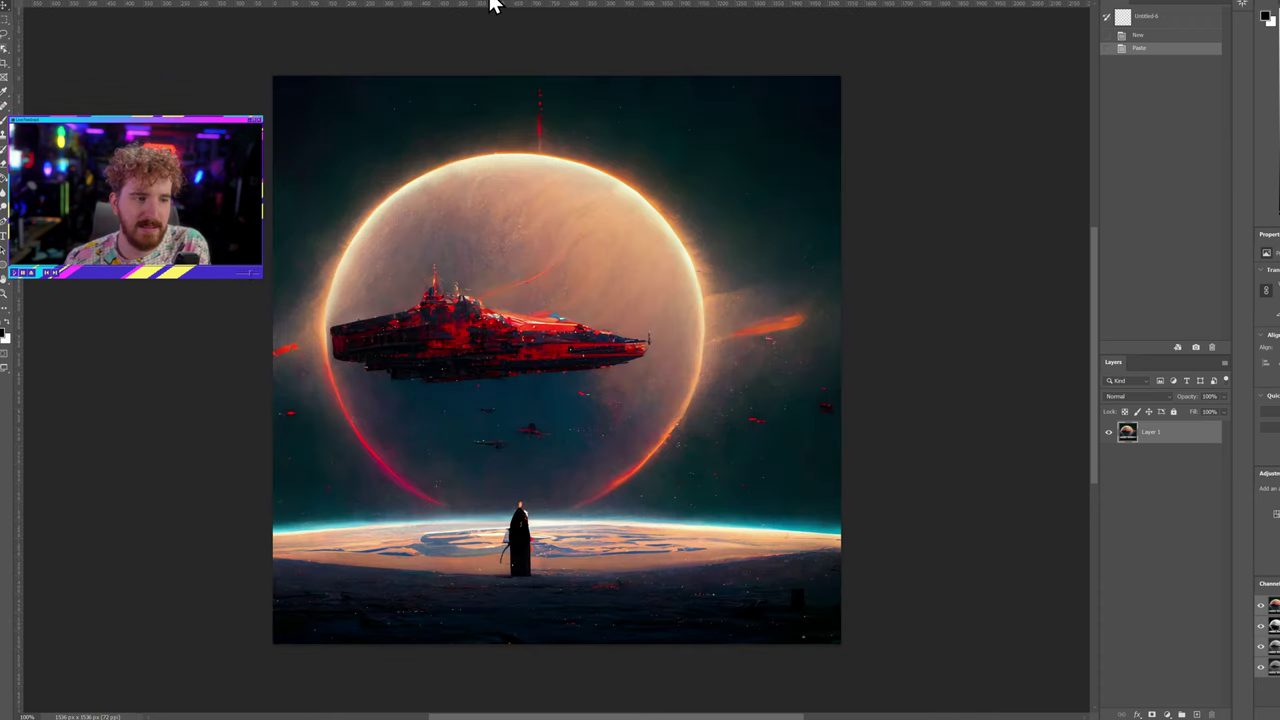
left_click(588, 6)
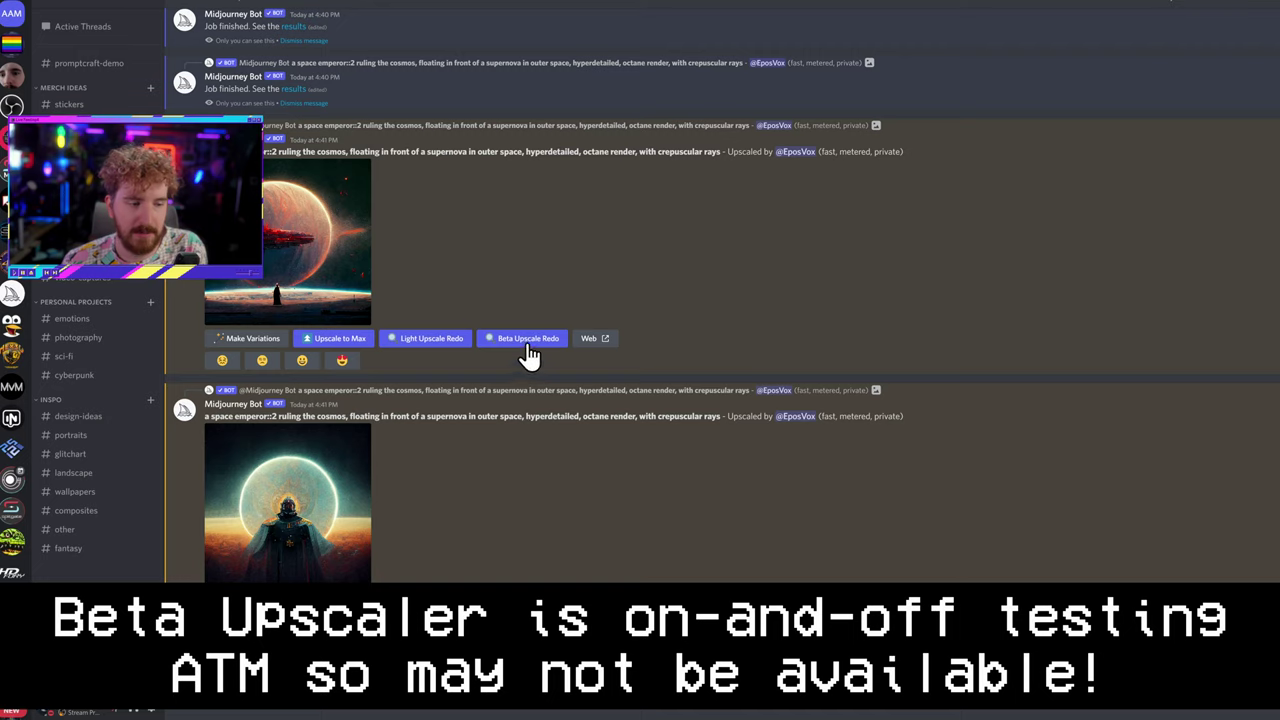
- Request a beta upscale rerun and switch to the 2048 px upscale document
left_click(526, 341)
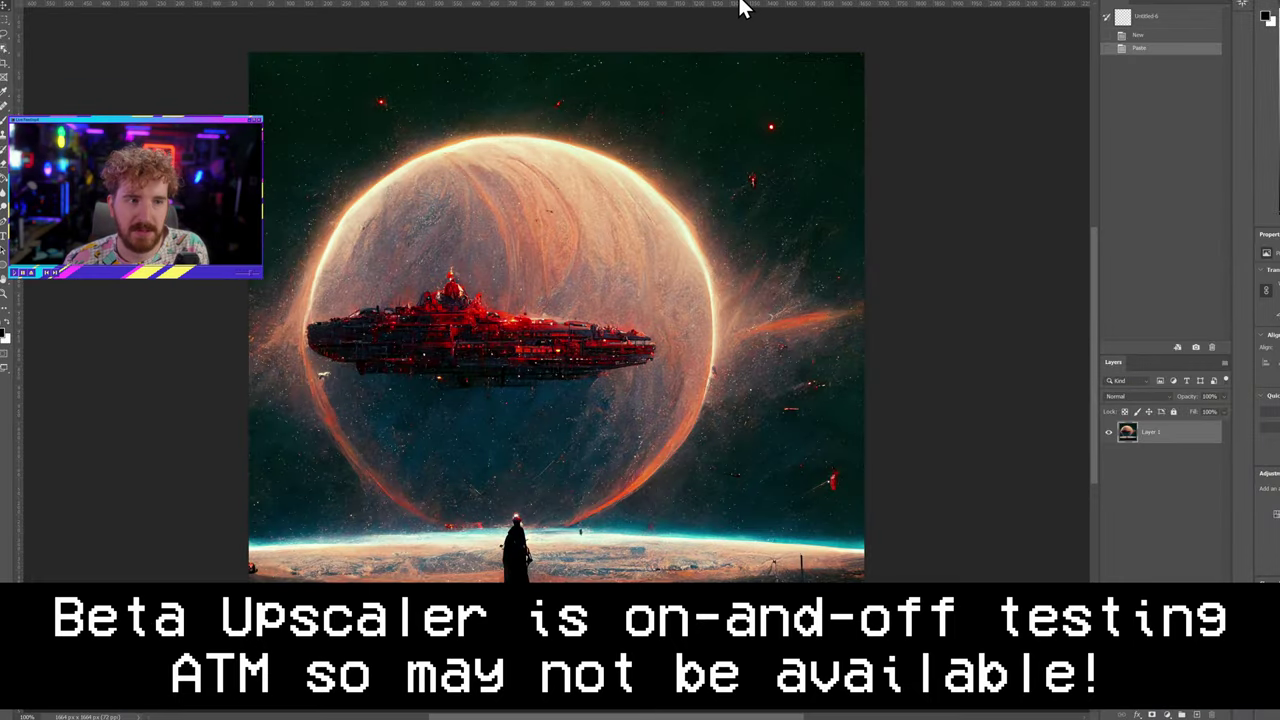
key("ctrl+Tab")
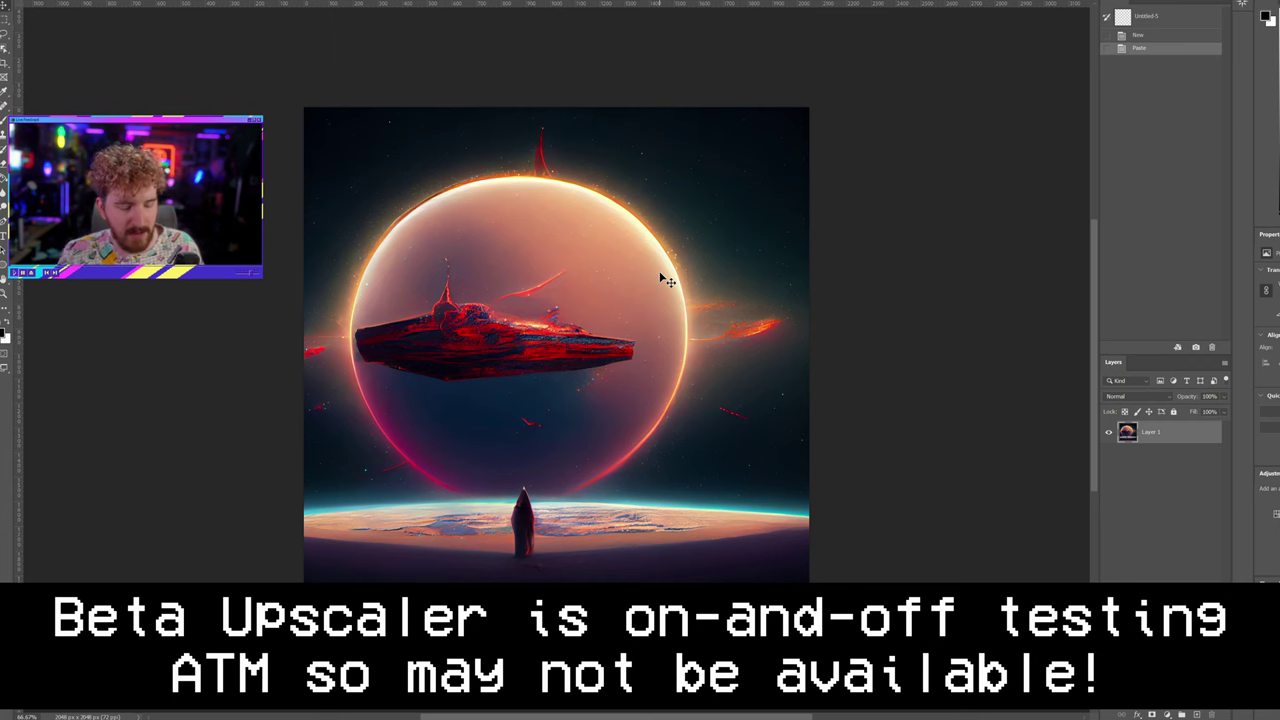
key("ctrl+Tab")
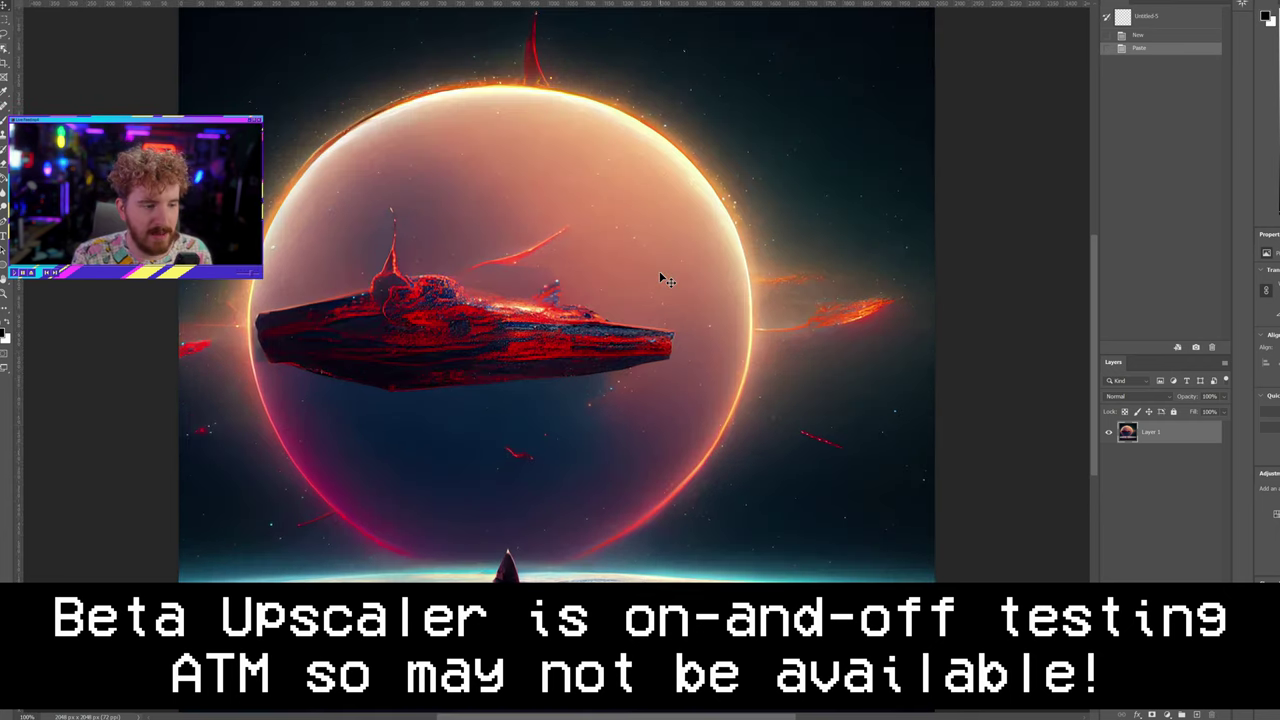
key("ctrl+Tab")
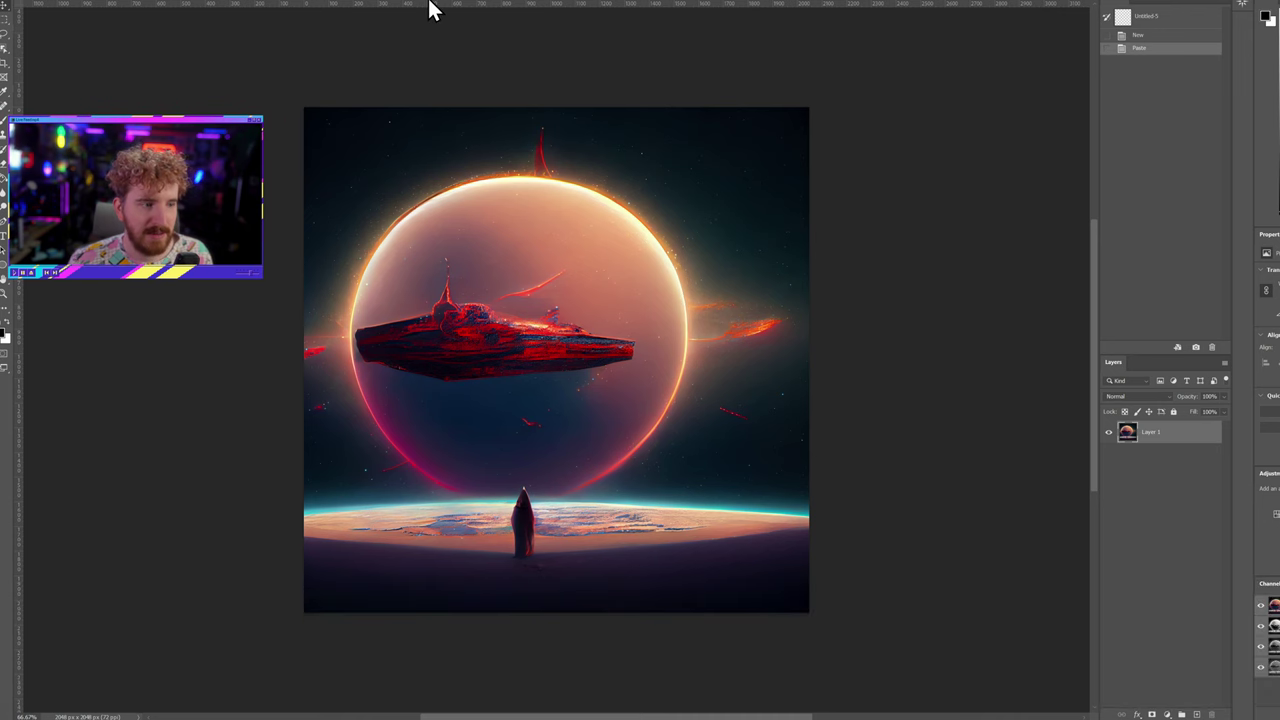
- Compare the 1536 px and 256 px versions, then undo the crop to restore 2048 px
key("ctrl+Tab")
key("ctrl+Tab")
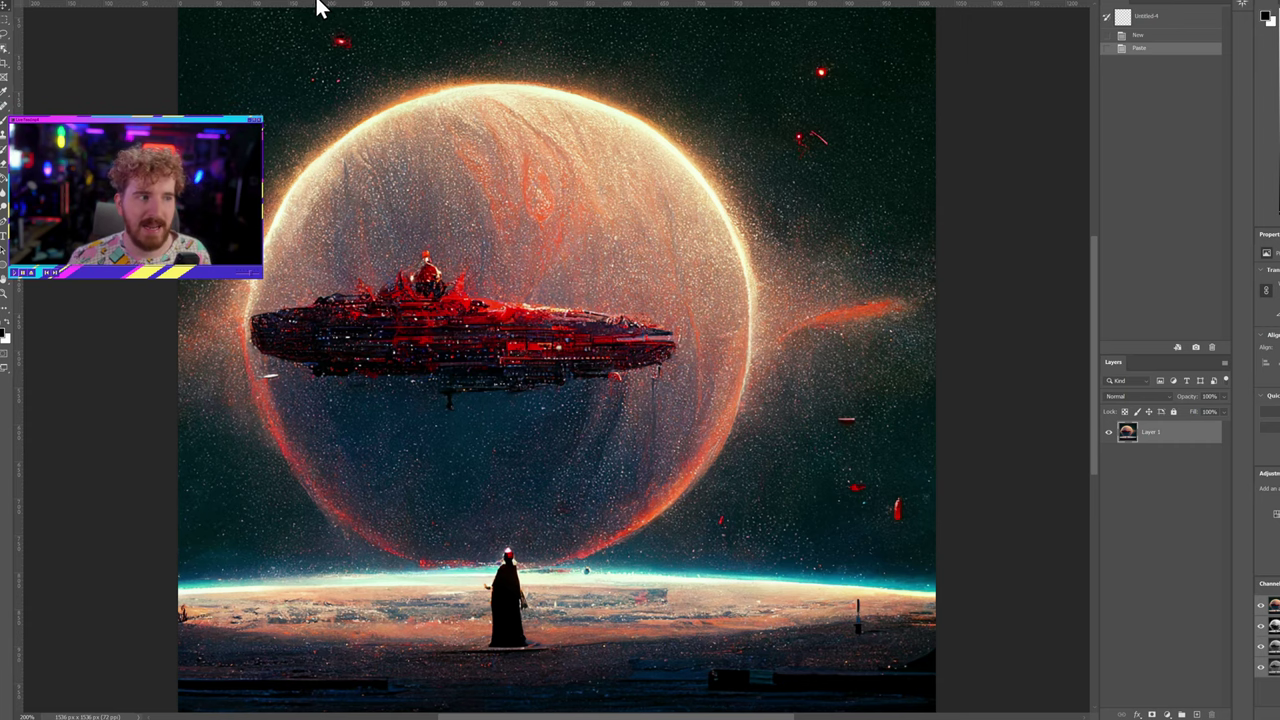
key("ctrl+Tab")
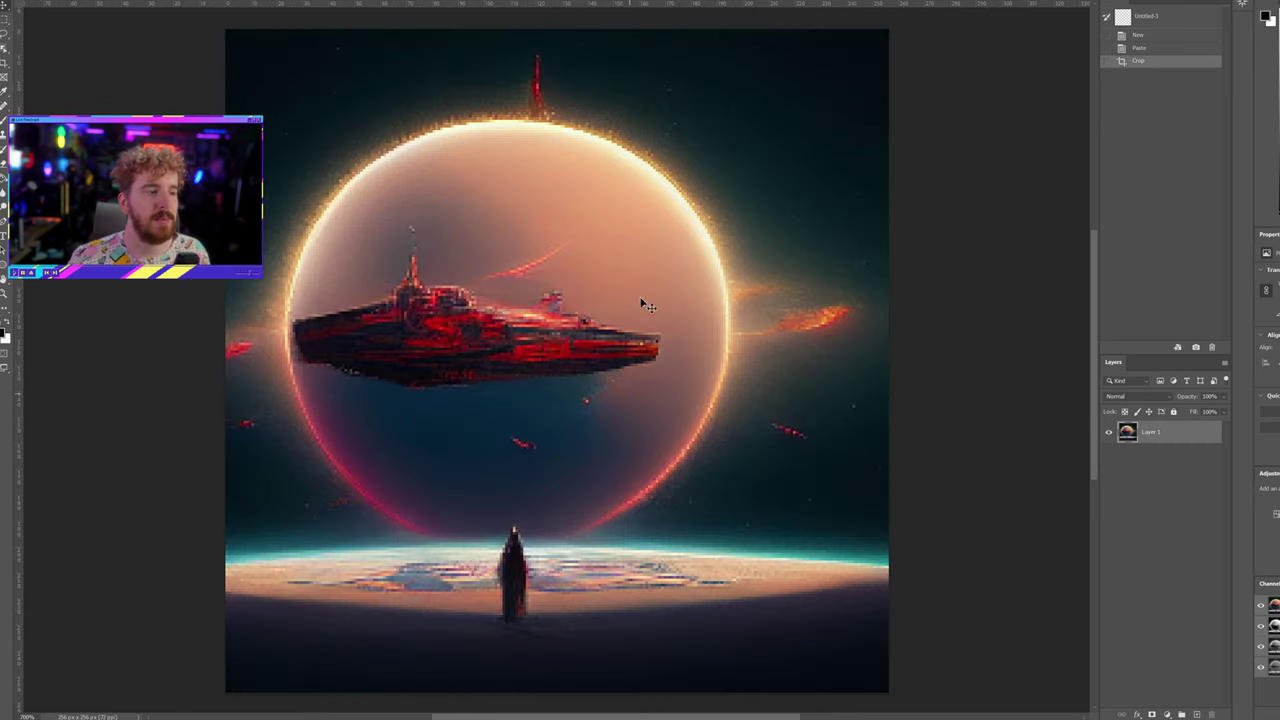
key("ctrl+Tab")
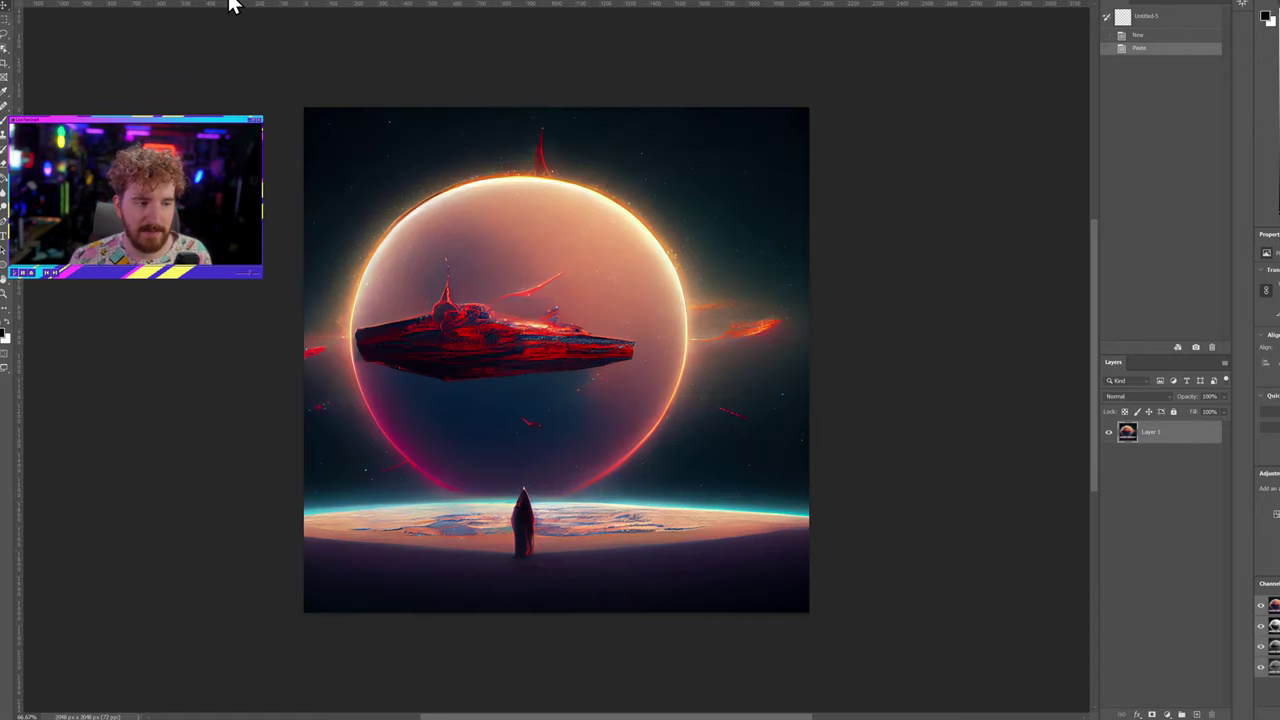
key("ctrl+Tab")
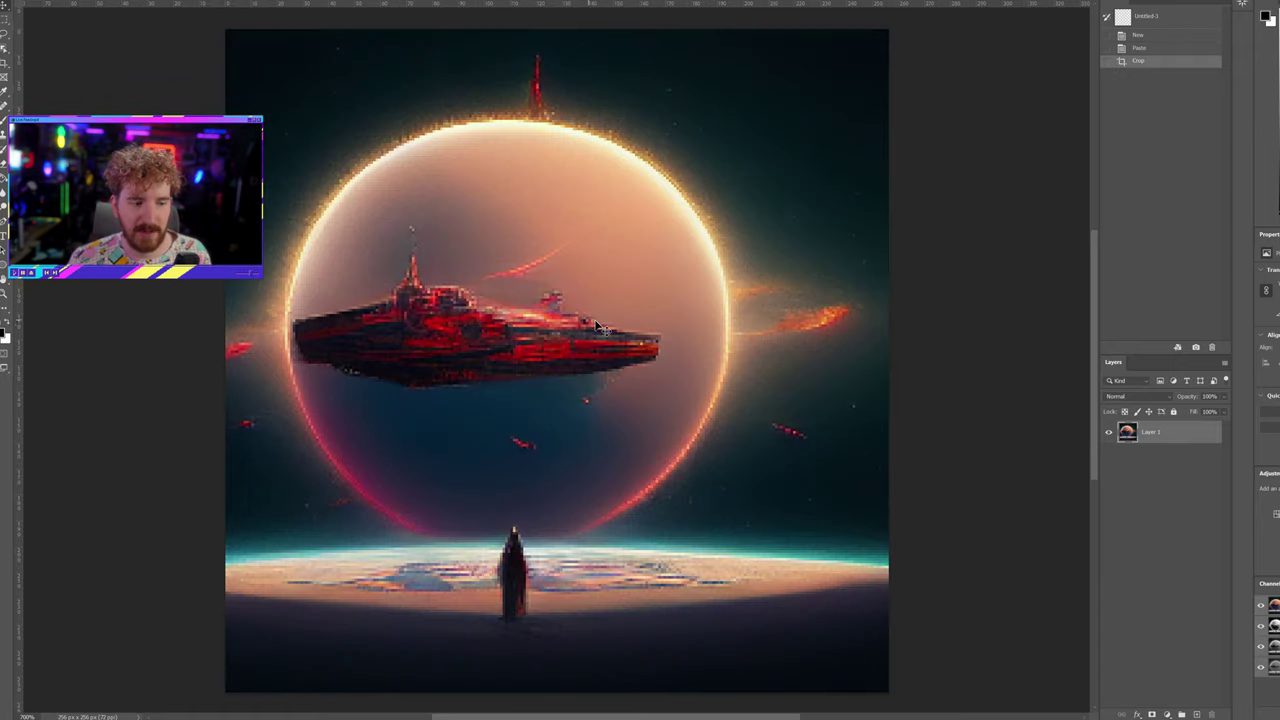
key("ctrl+z")
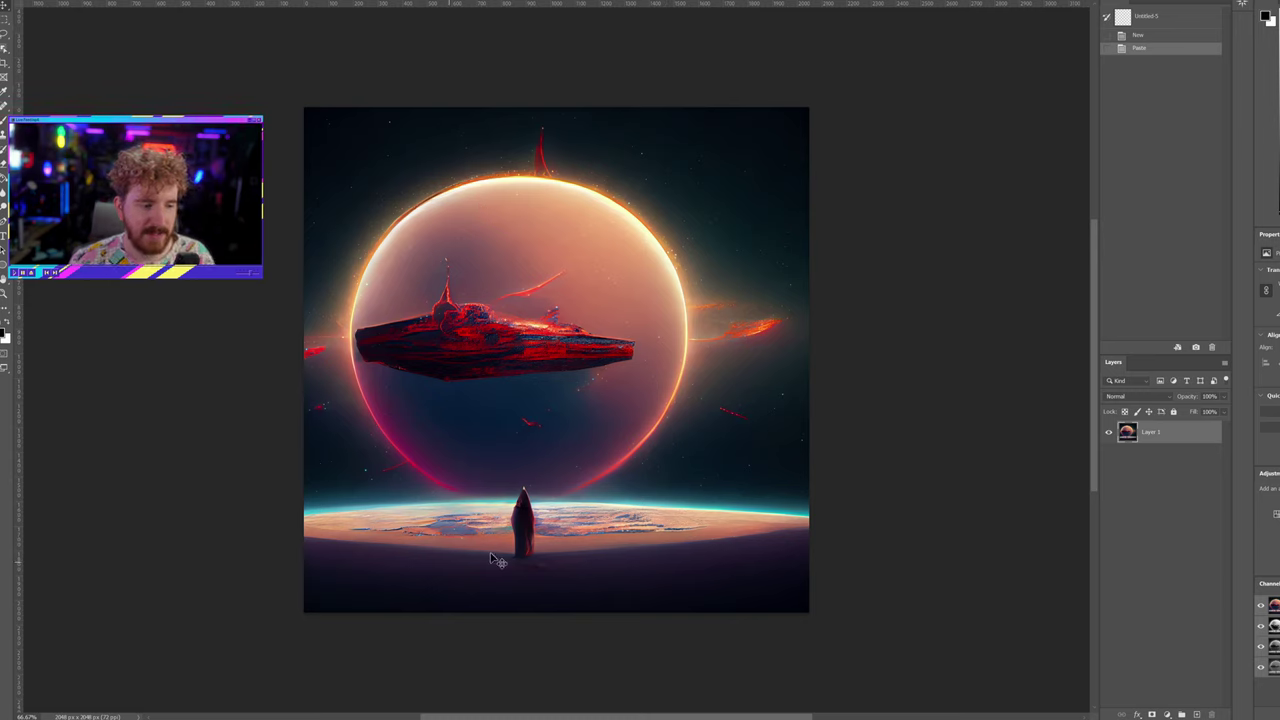
- Flip between Untitled-6 and Untitled-7, then open Image Size on the 2048 px Untitled-5
left_click(575, 3)
left_click(497, 5)
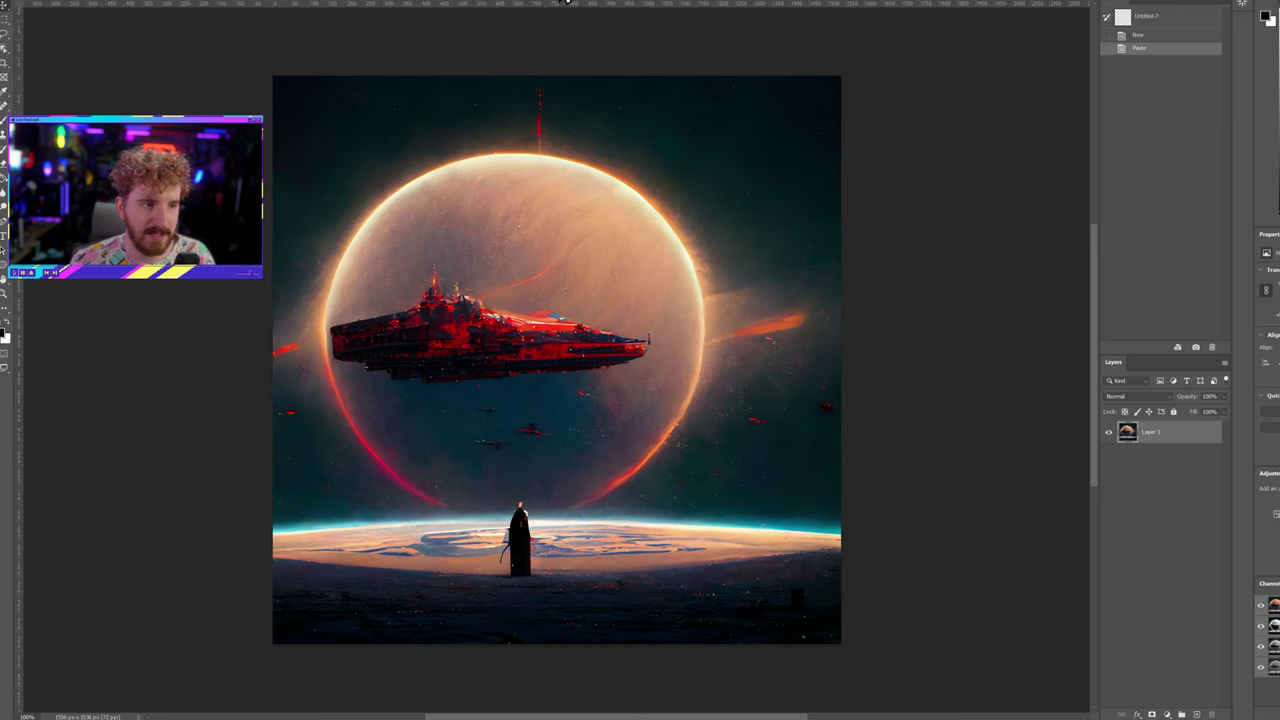
left_click(570, 5)
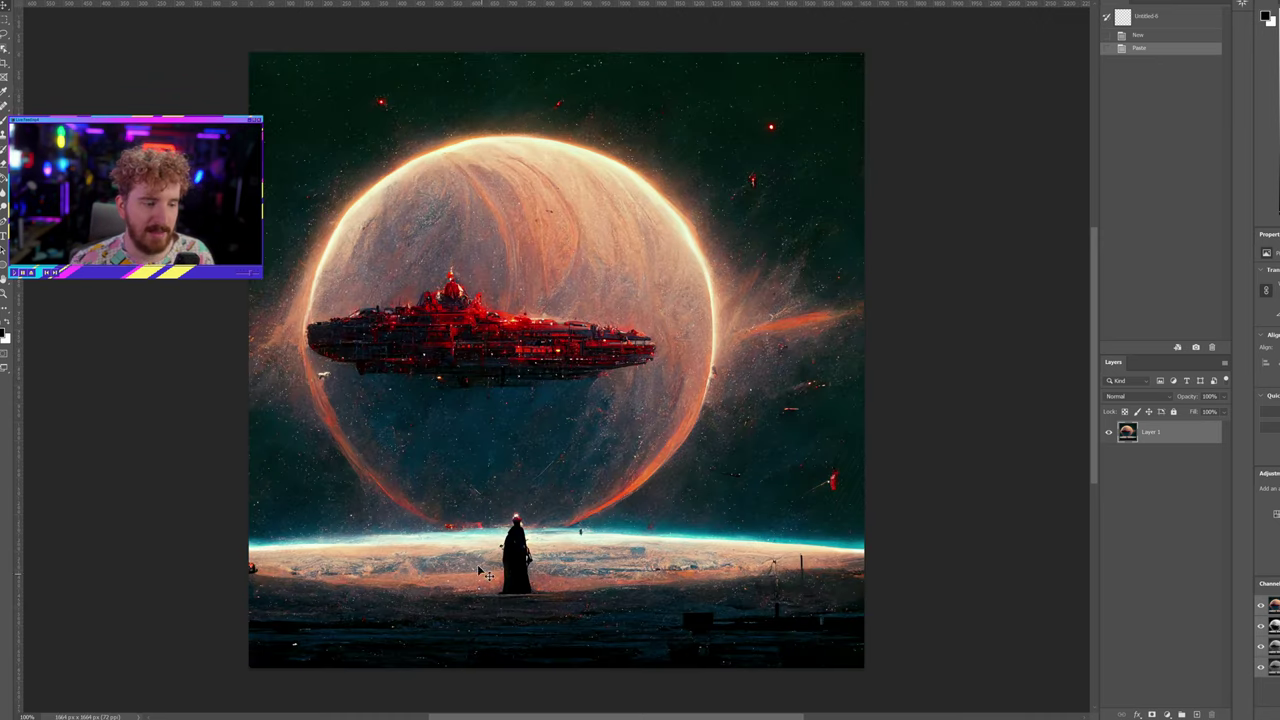
left_click(703, 4)
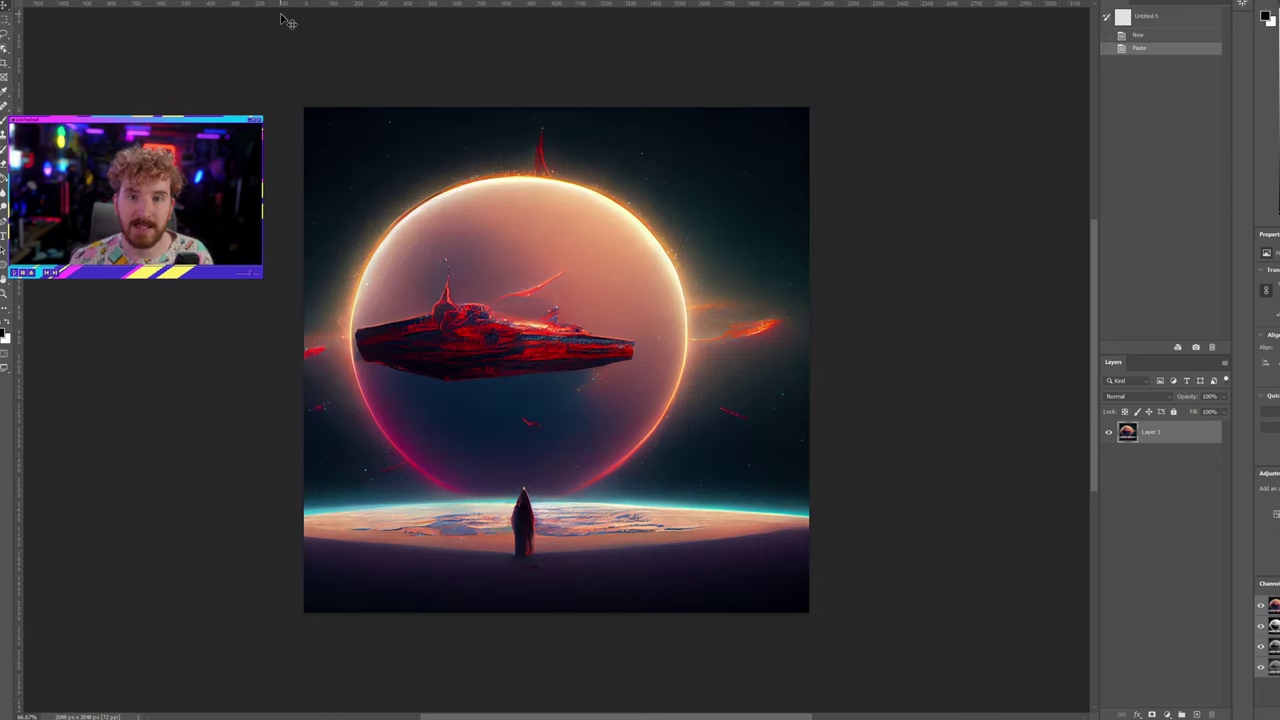
left_click(100, 2)
left_click(96, 32)
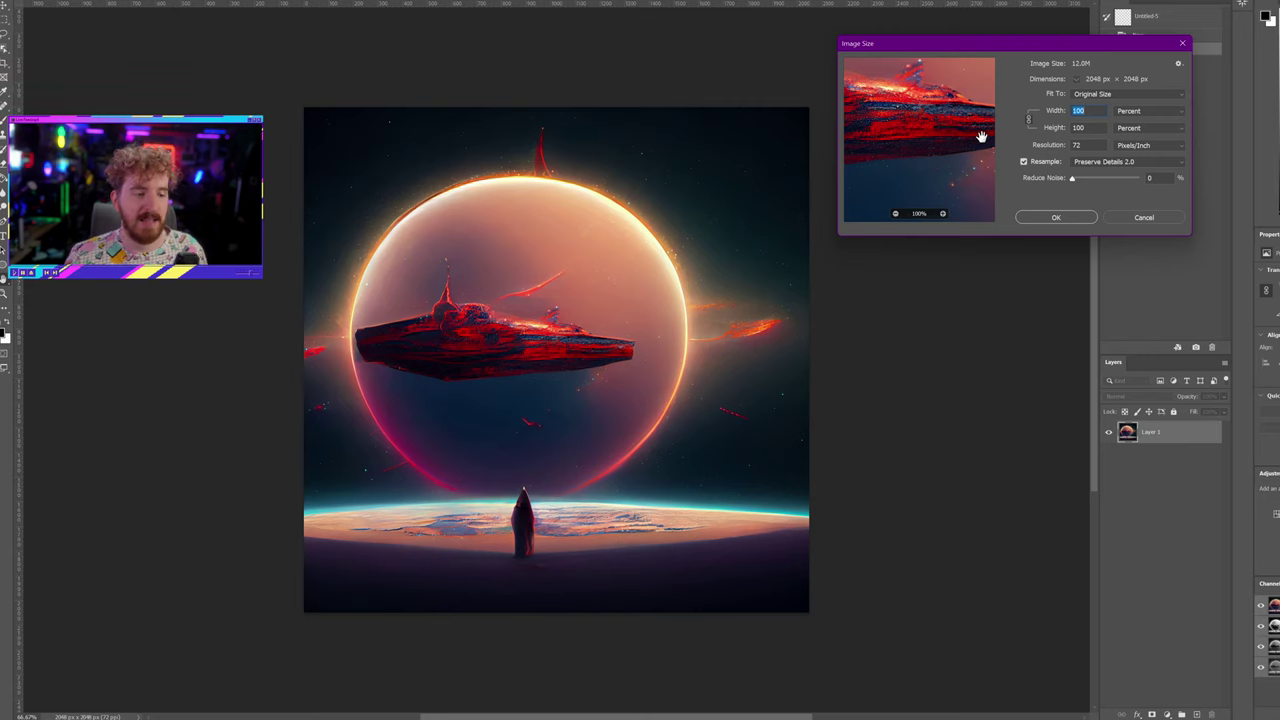
- Cancel the Image Size dialog, leaving the 2048 px spaceship image unchanged
left_click(1145, 217)
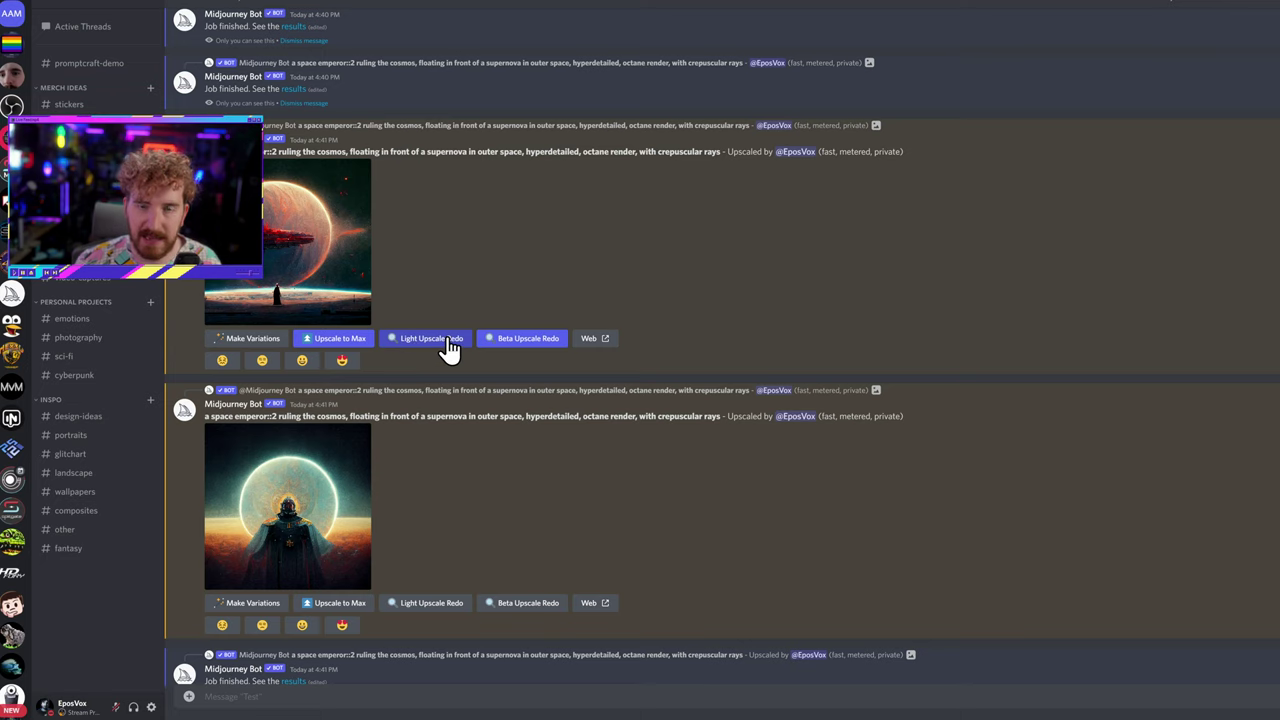
- Request a Beta Upscale Redo of the spaceship-and-planet image and scroll down
left_click(525, 340)
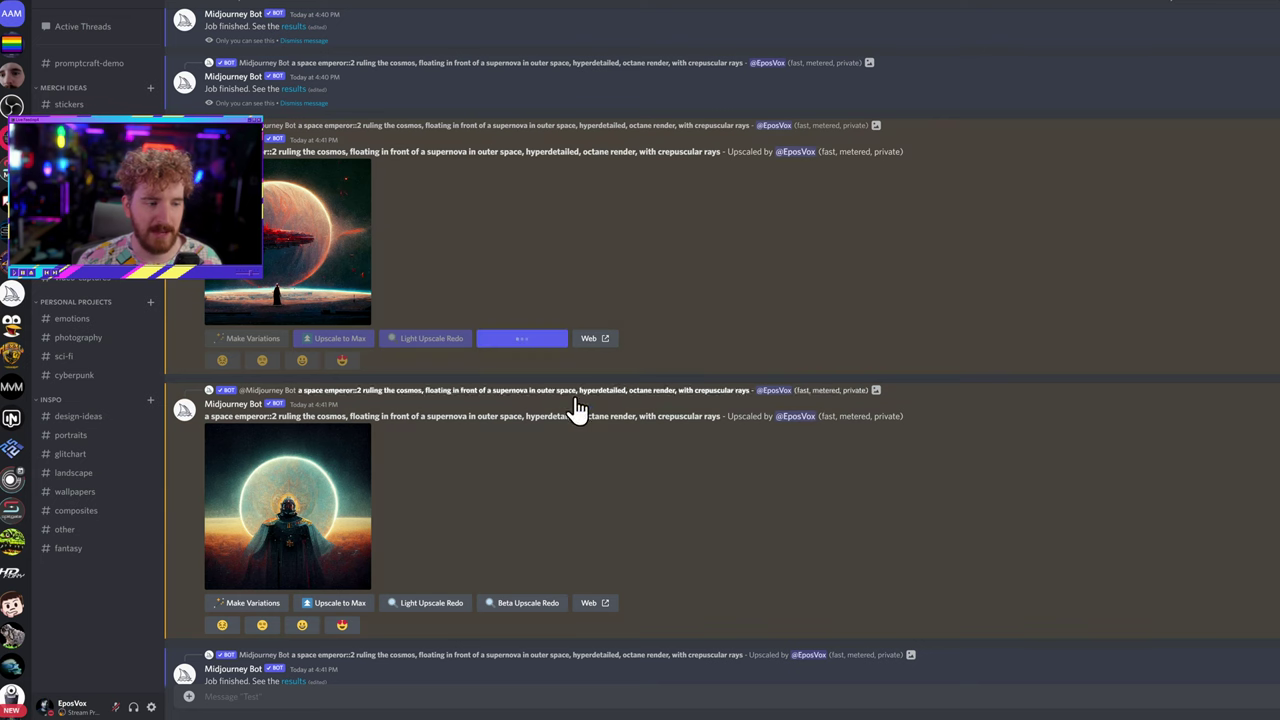
scroll(588, 428, "down", 10)
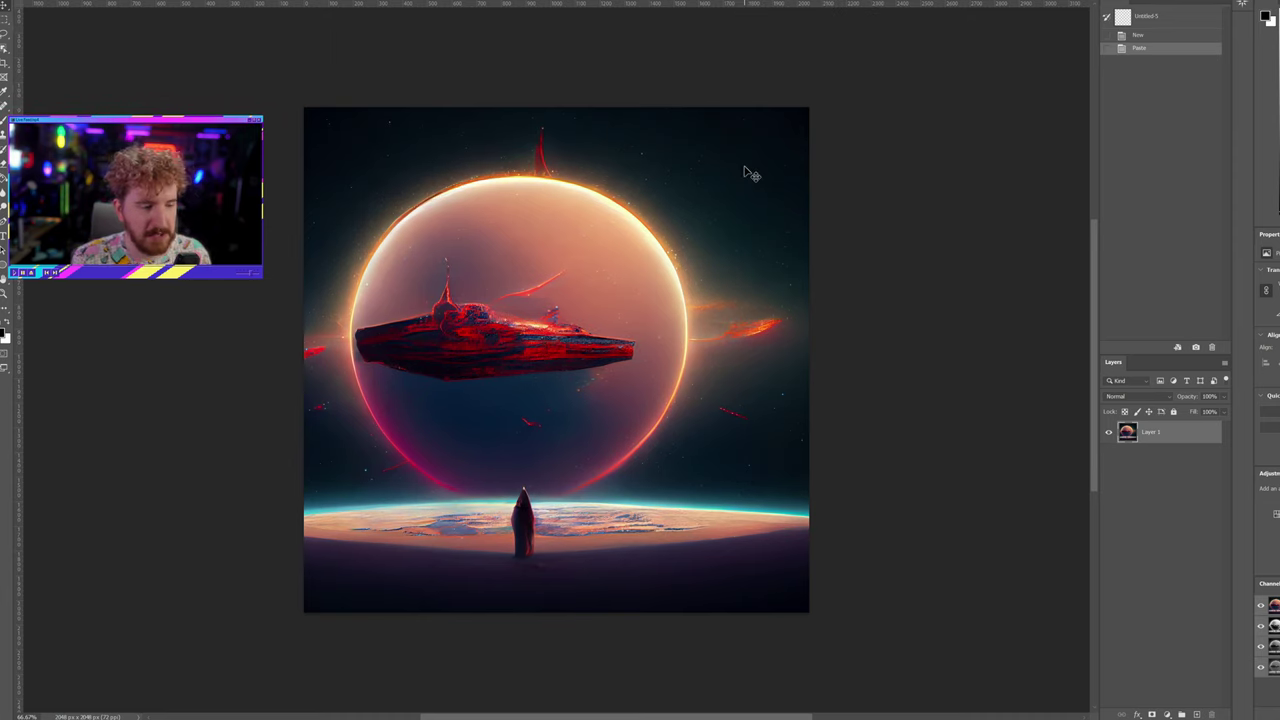
key("ctrl+plus")
key("ctrl+plus")
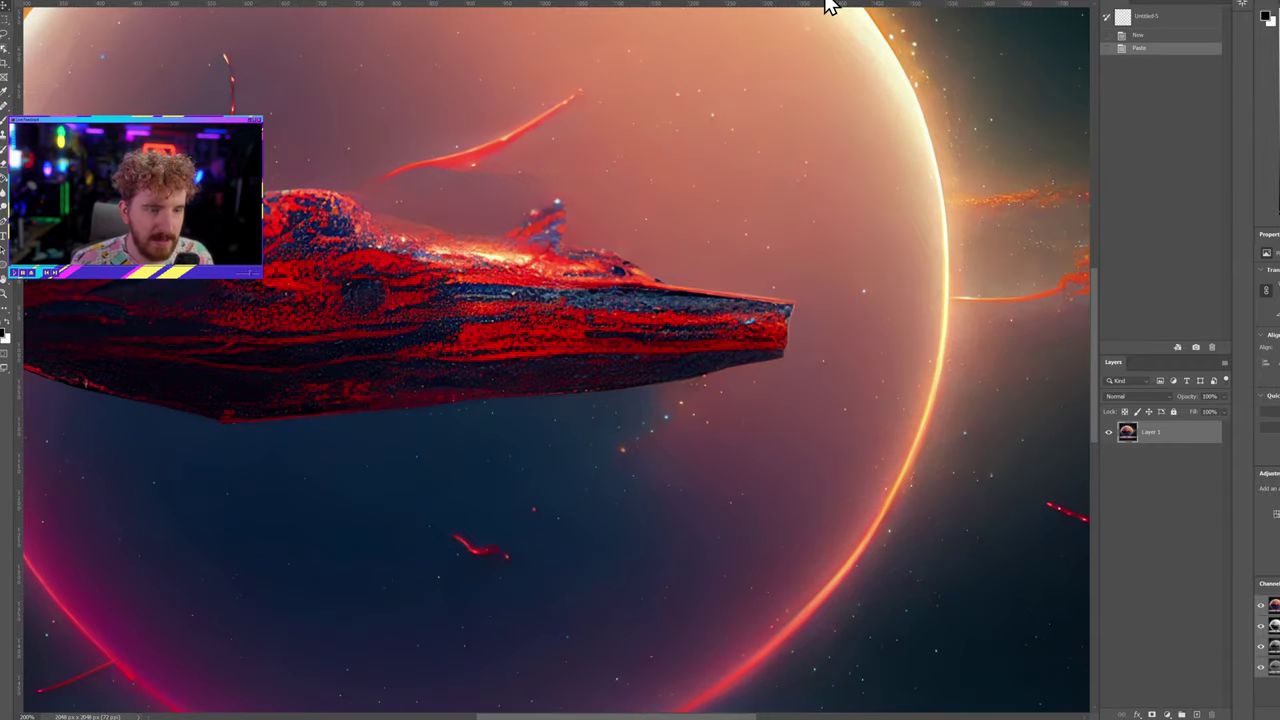
key("ctrl+0")
key("ctrl+1")
key("ctrl+plus")
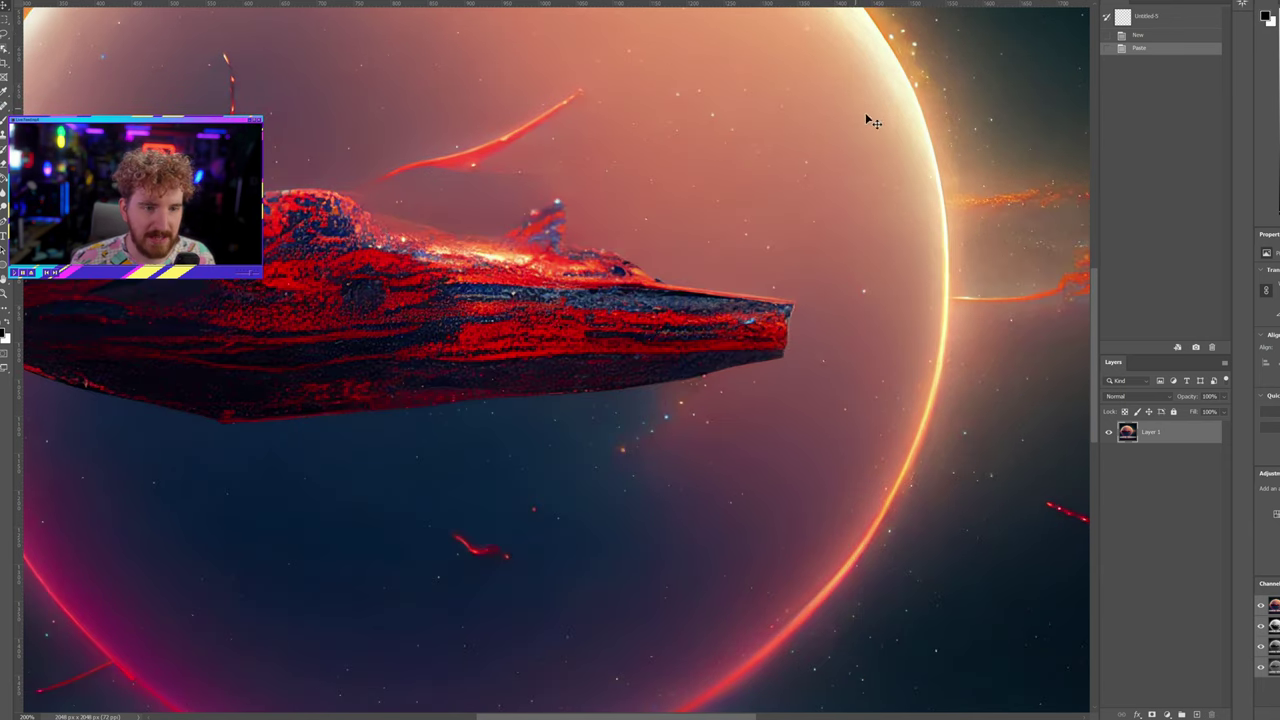
scroll(873, 122, "up", 5)
scroll(873, 122, "right", 5)
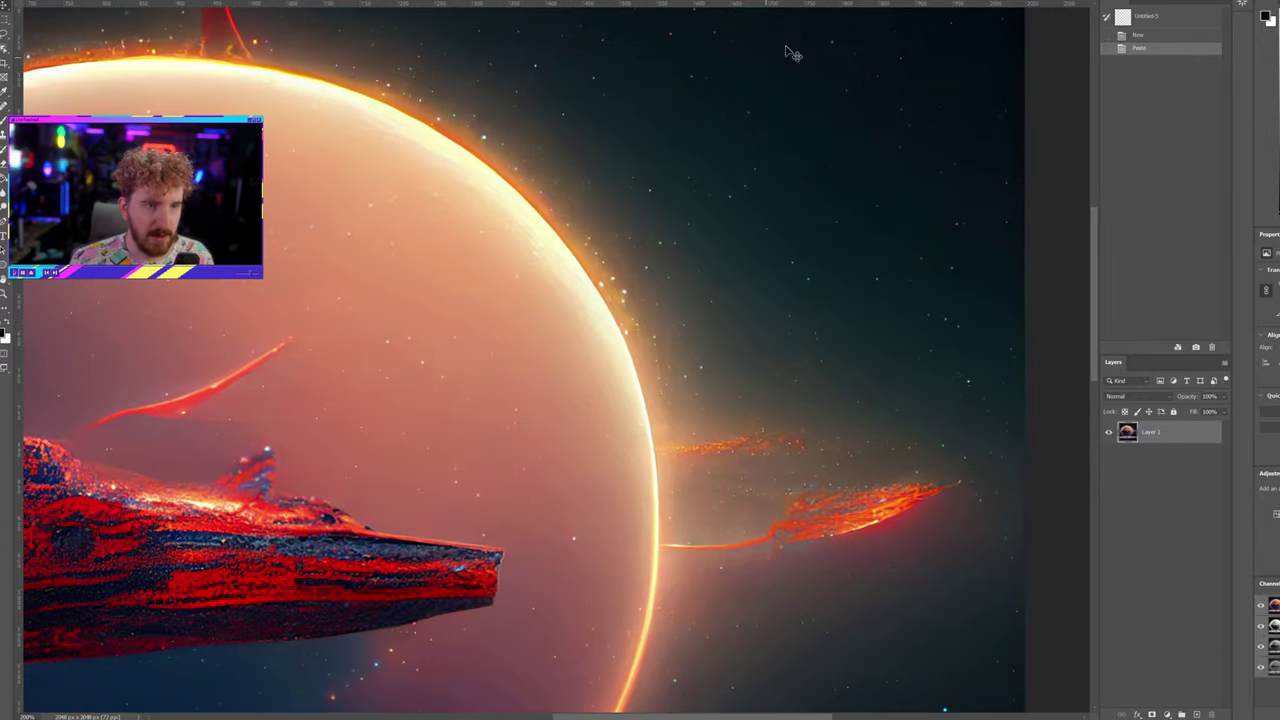
scroll(851, 9, "down", 5)
scroll(851, 9, "left", 5)
left_click_drag(843, 40, 655, 337)
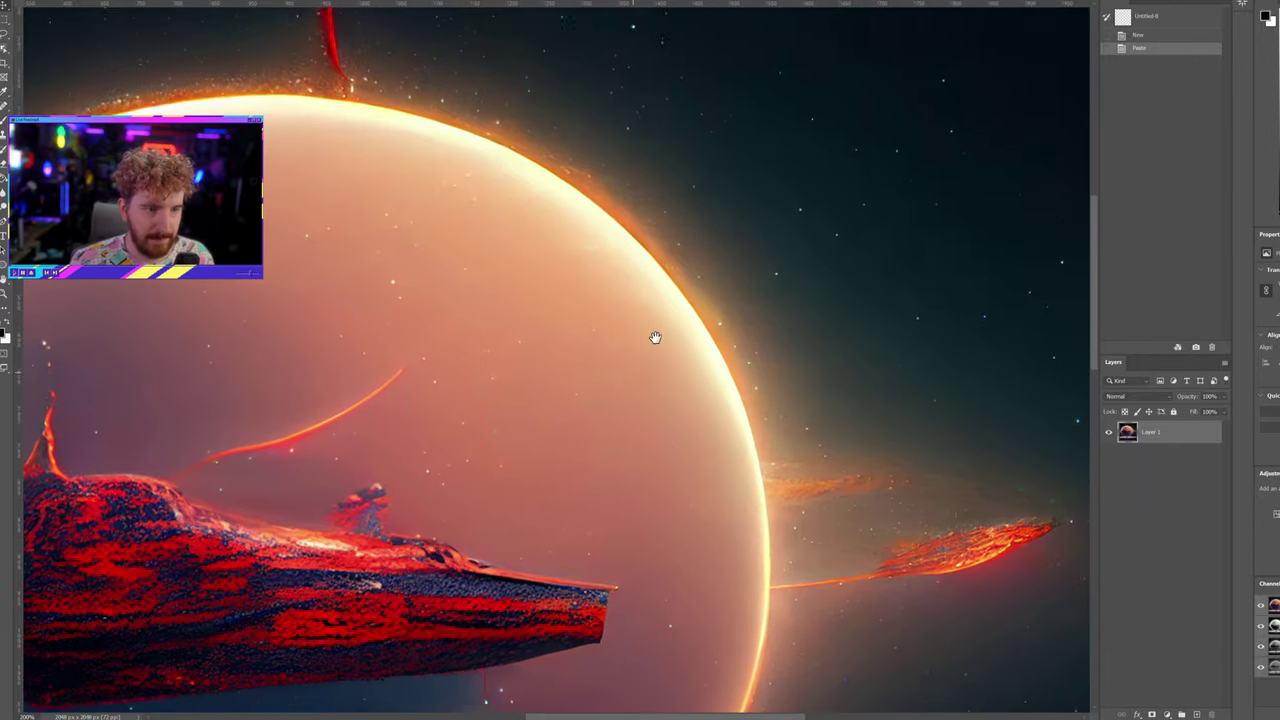
scroll(734, 11, "down", 3)
scroll(734, 11, "right", 3)
scroll(815, 5, "up", 3)
scroll(815, 5, "left", 3)
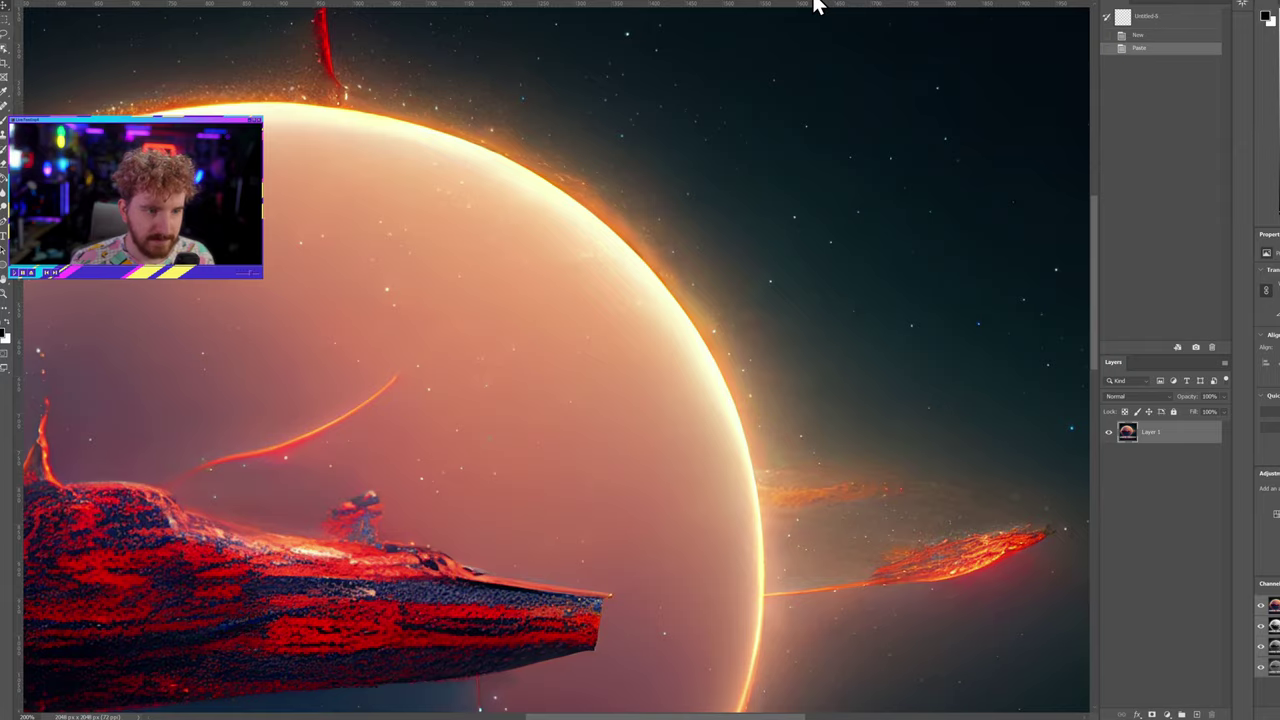
scroll(815, 5, "down", 10)
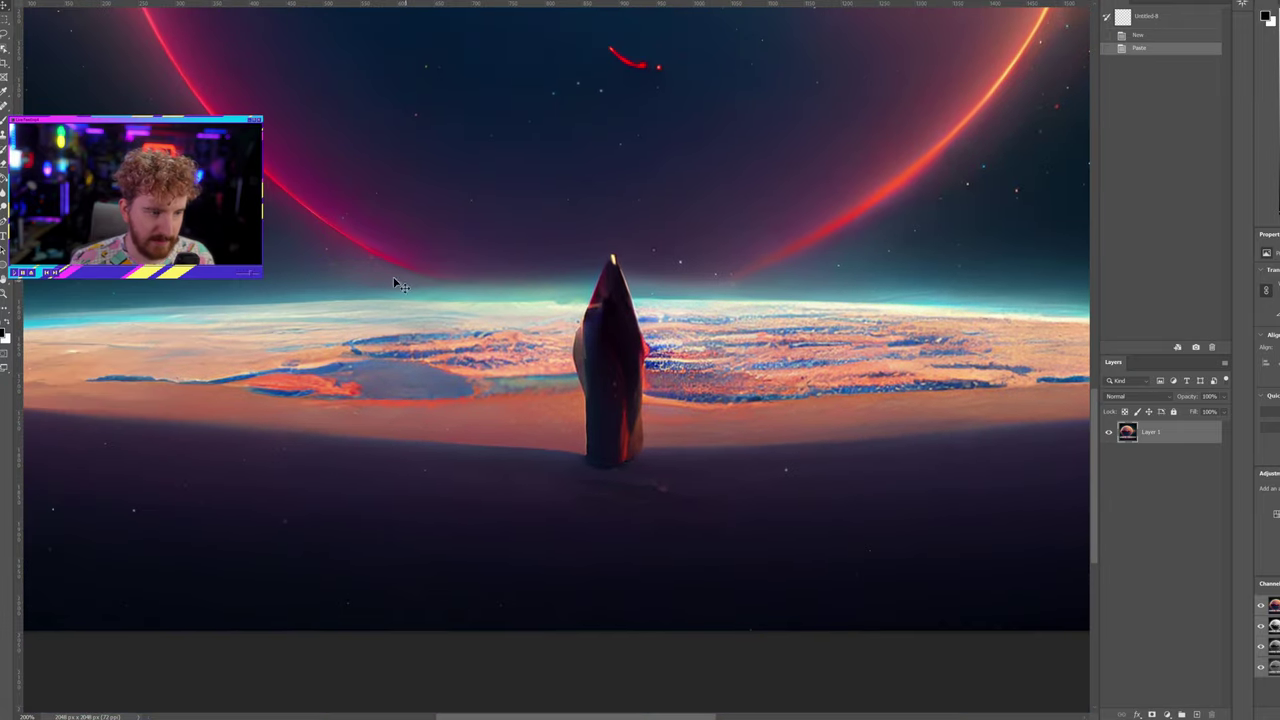
key("ctrl+Tab")
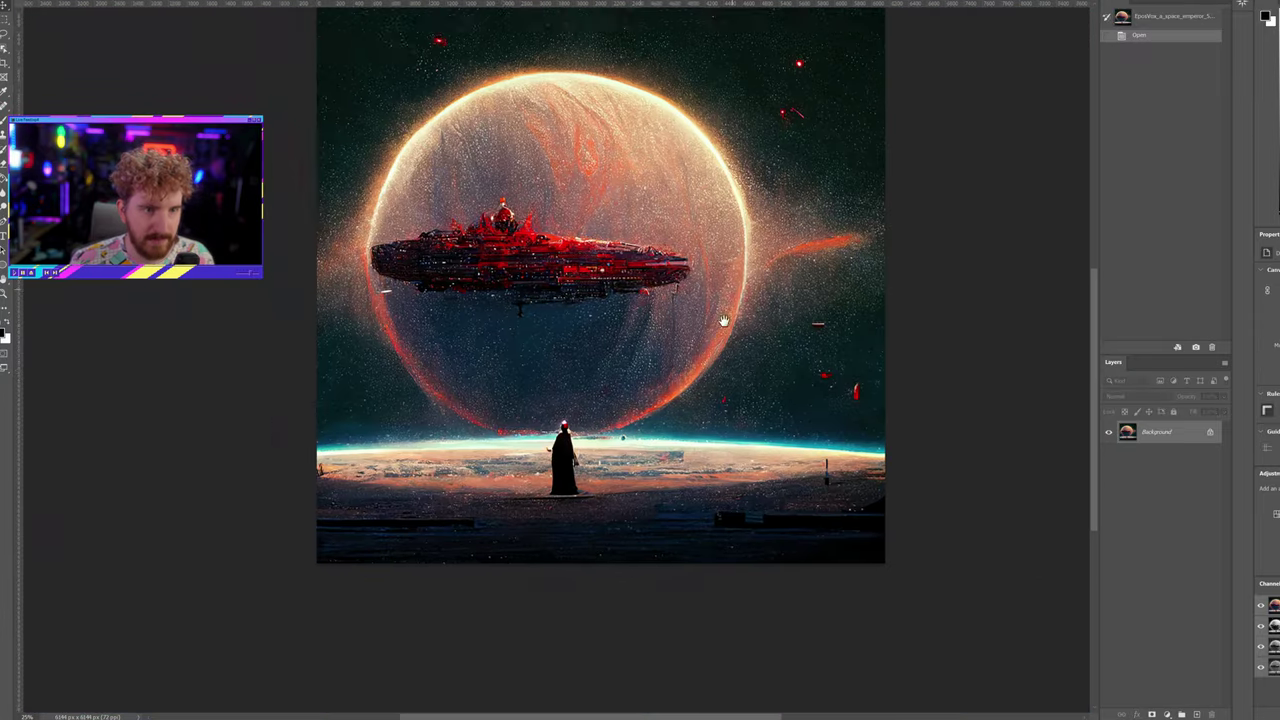
key("ctrl+Tab")
scroll(829, 3, "up", 1)
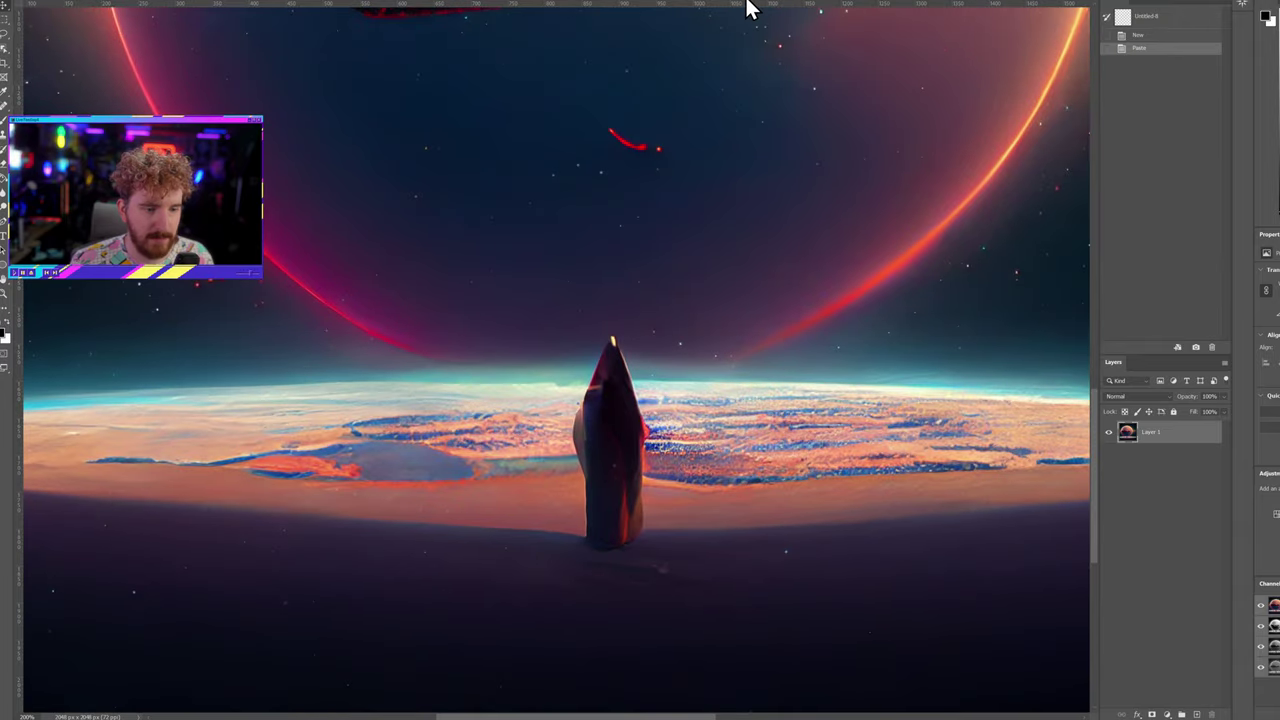
scroll(752, 7, "down", 1)
scroll(800, 6, "up", 1)
left_click_drag(613, 126, 549, 410)
left_click_drag(680, 40, 590, 420)
scroll(615, 285, "down", 3)
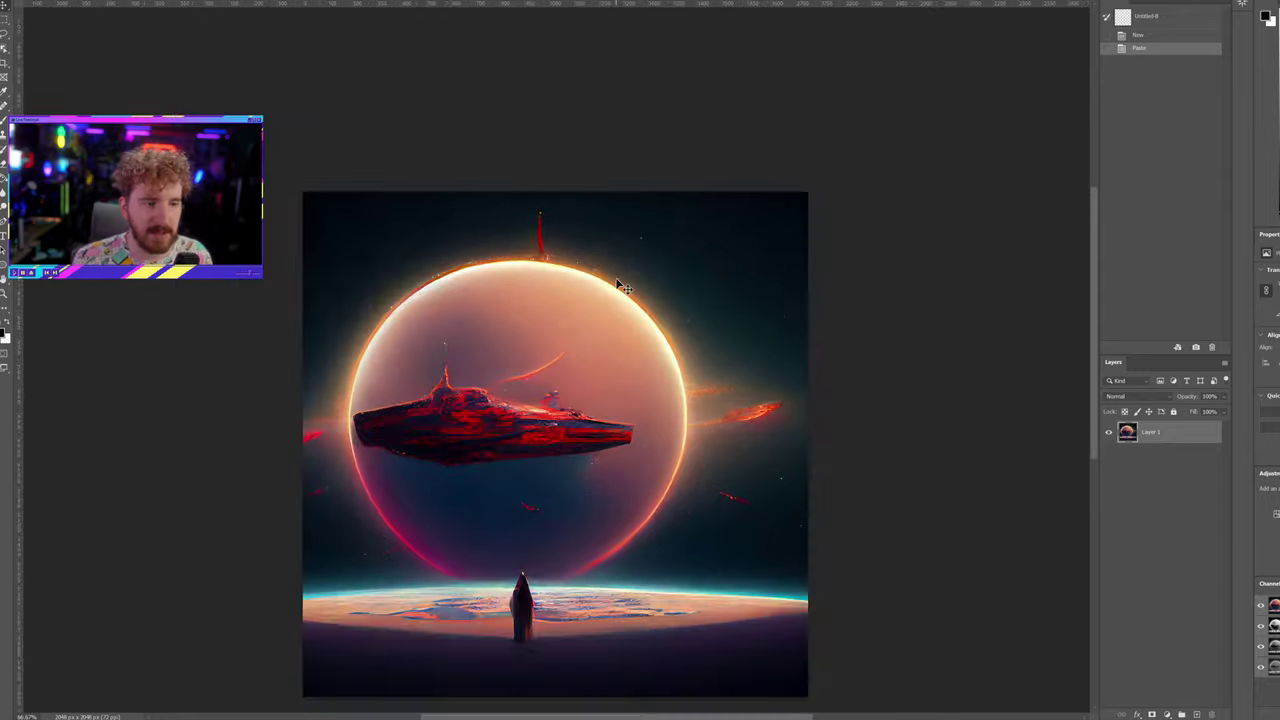
- Close the enlarged preview in Discord and scroll through the Midjourney light and beta upscales
key("alt+Tab")
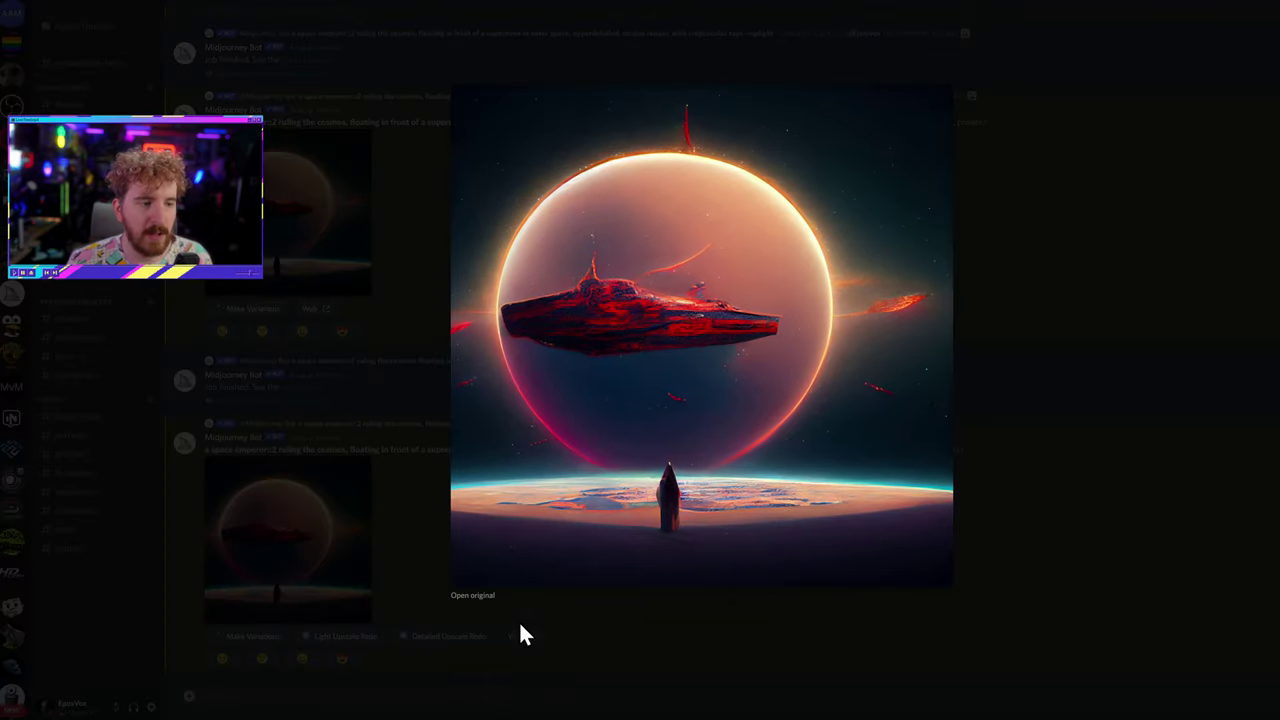
left_click(360, 309)
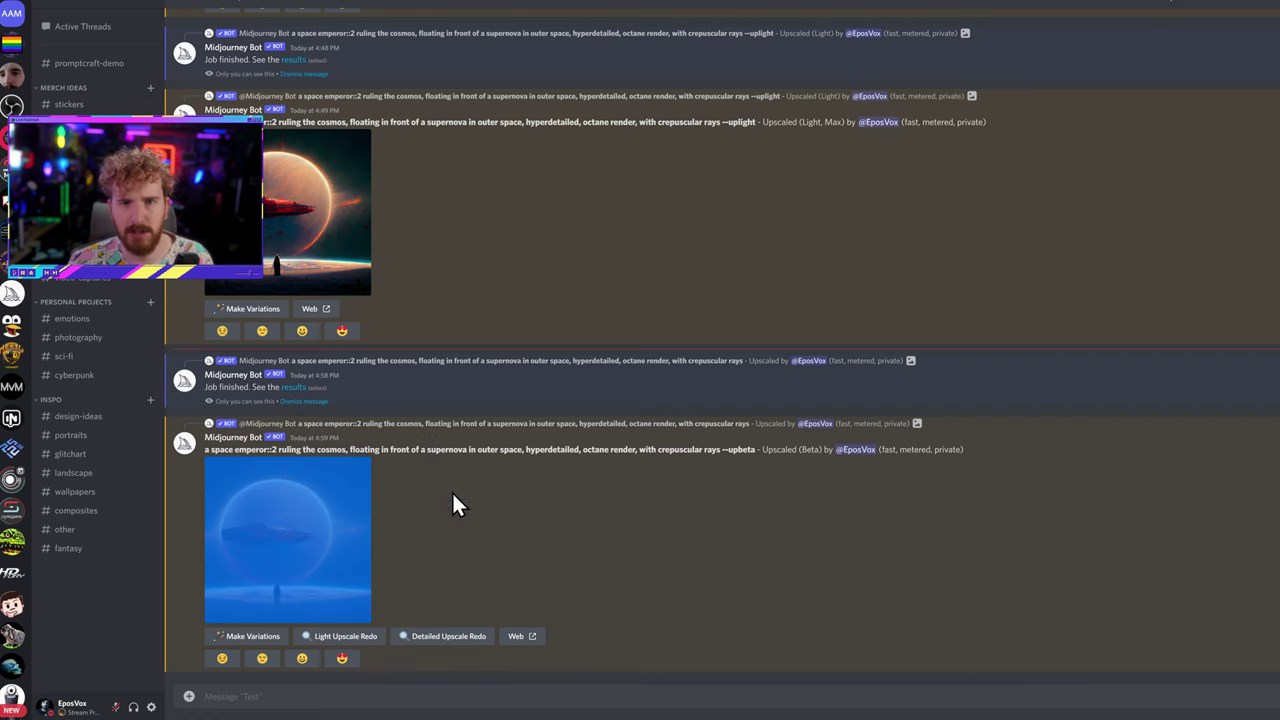
scroll(454, 509, "up", 5)
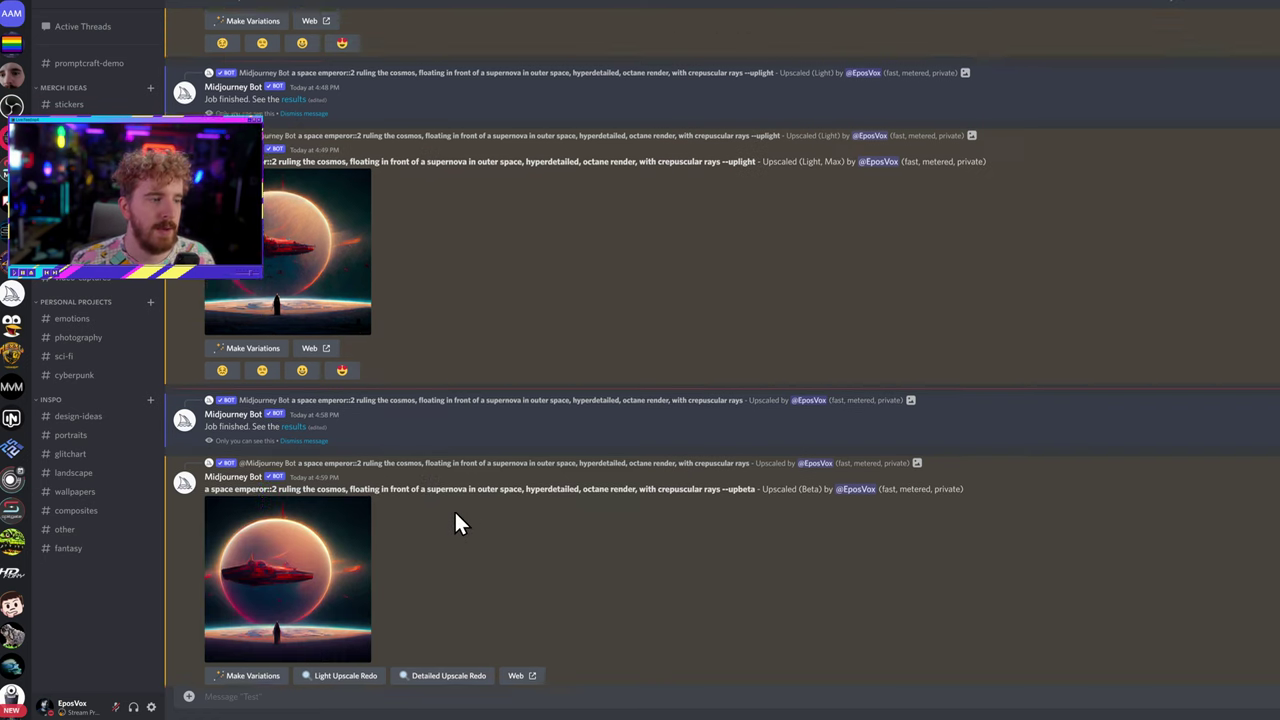
scroll(455, 518, "up", 10)
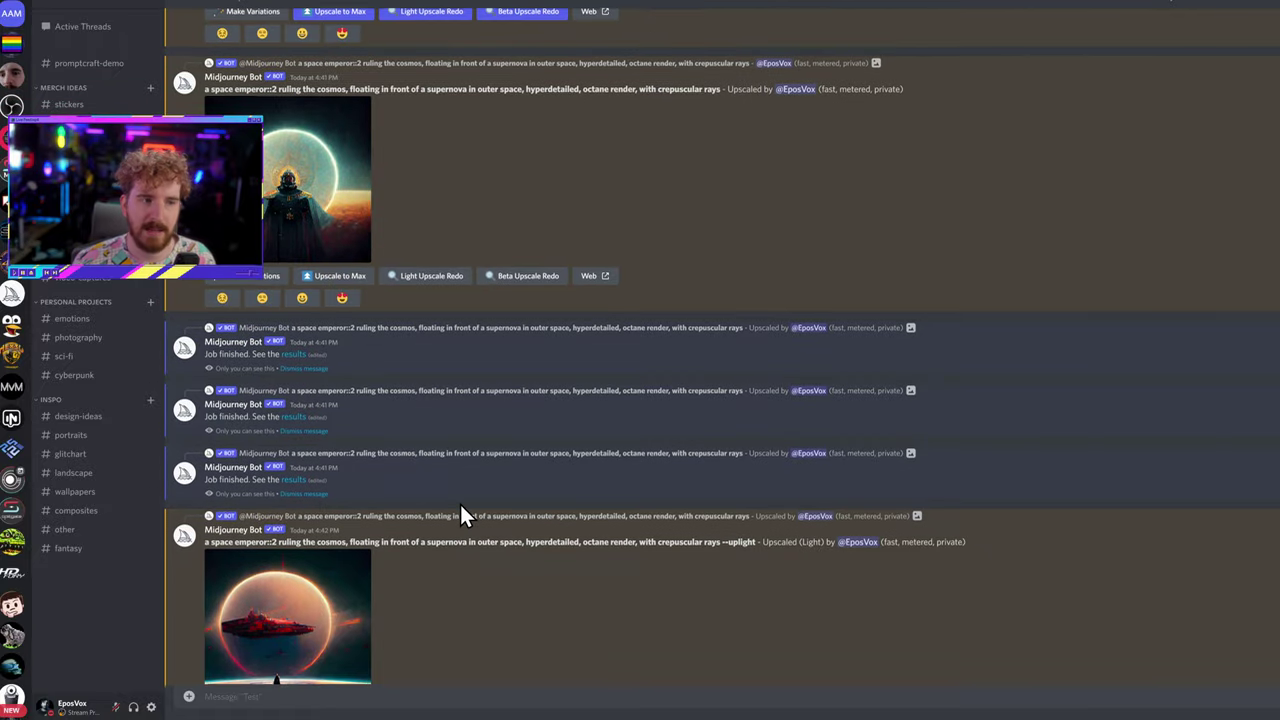
scroll(459, 502, "down", 12)
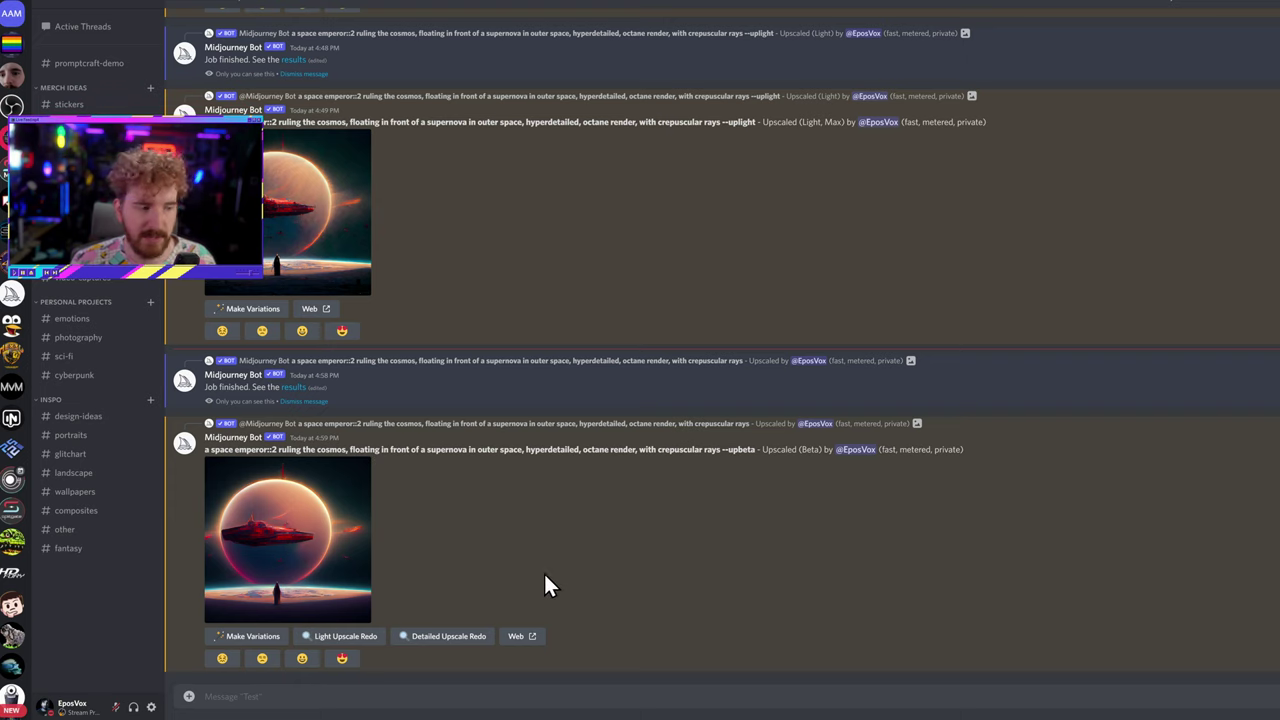
- React with heart-eyes on the Light max upscale and confused face on the Beta upscale
left_click(343, 331)
left_click(276, 596)
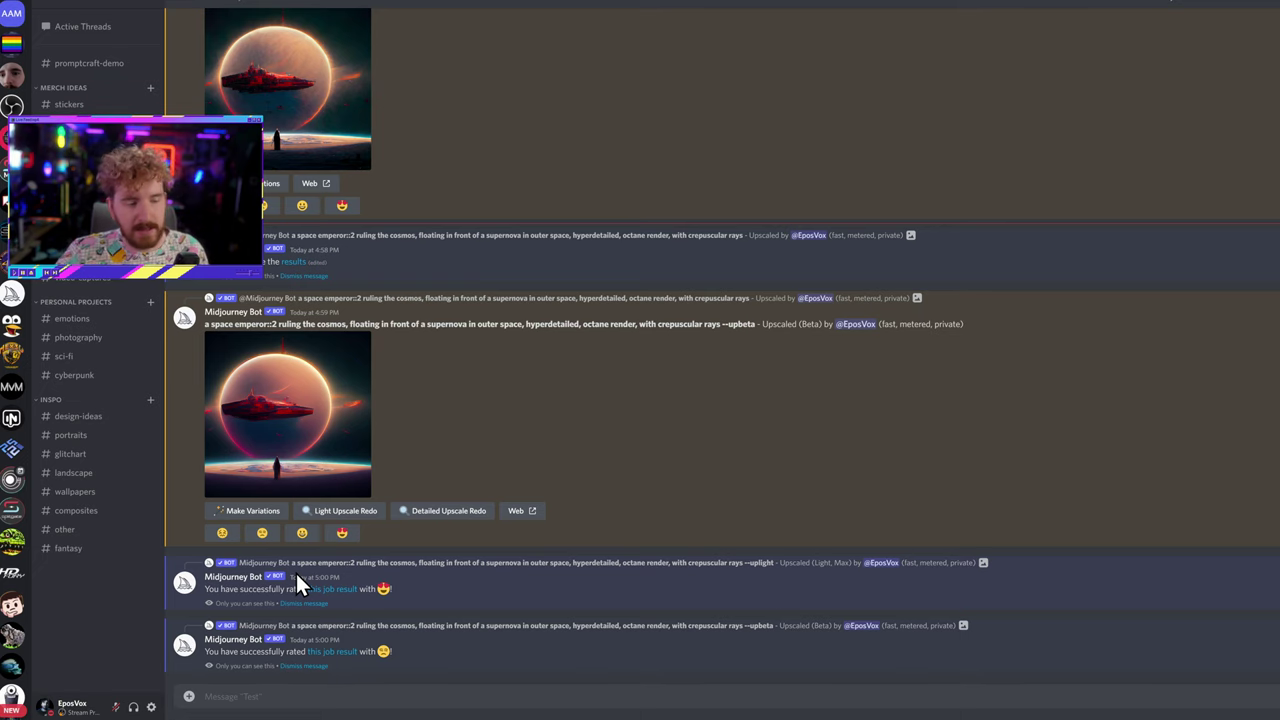
scroll(290, 609, "up", 3)
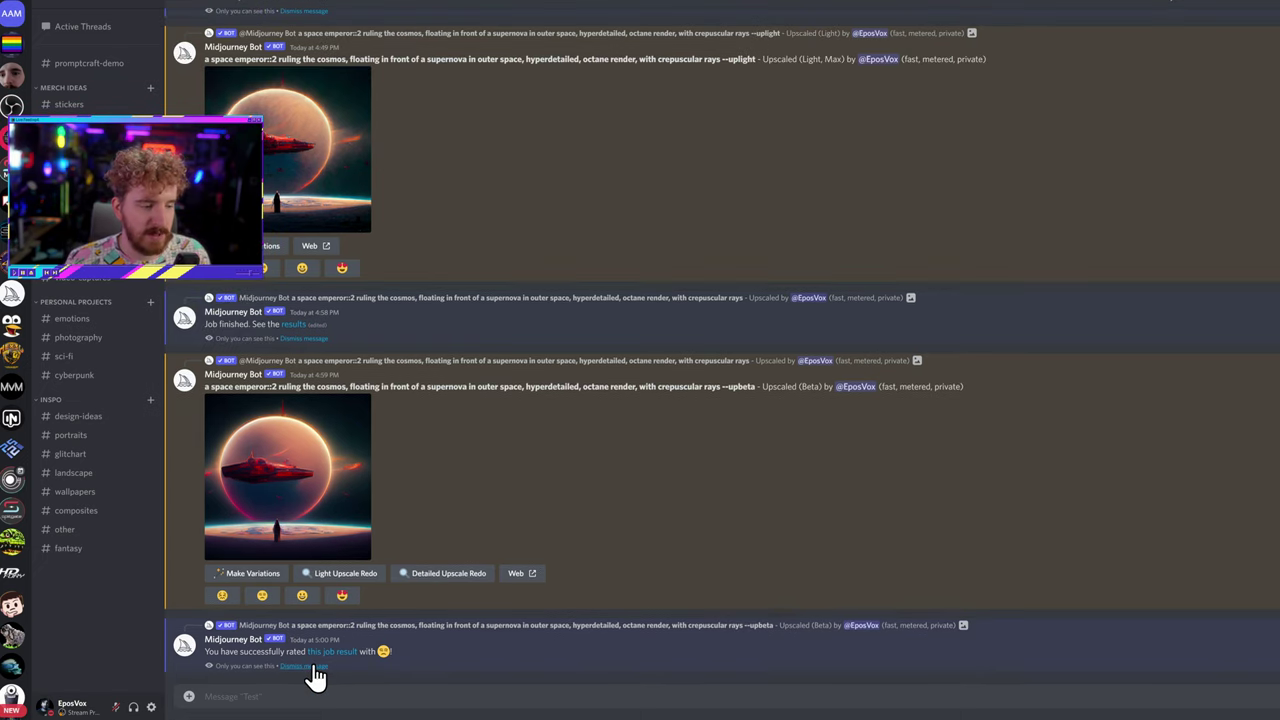
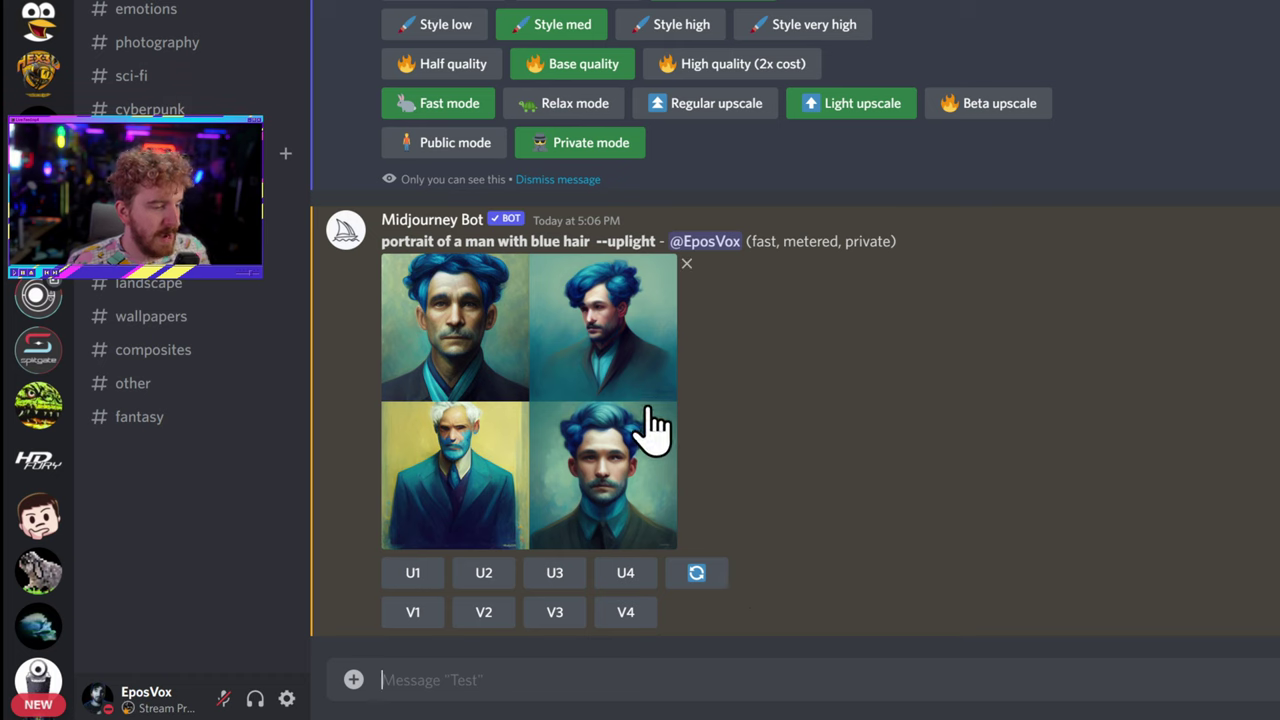
- Preview the blue-haired portrait grid, then upscale the fourth portrait with U4 (--uplight)
left_click(631, 390)
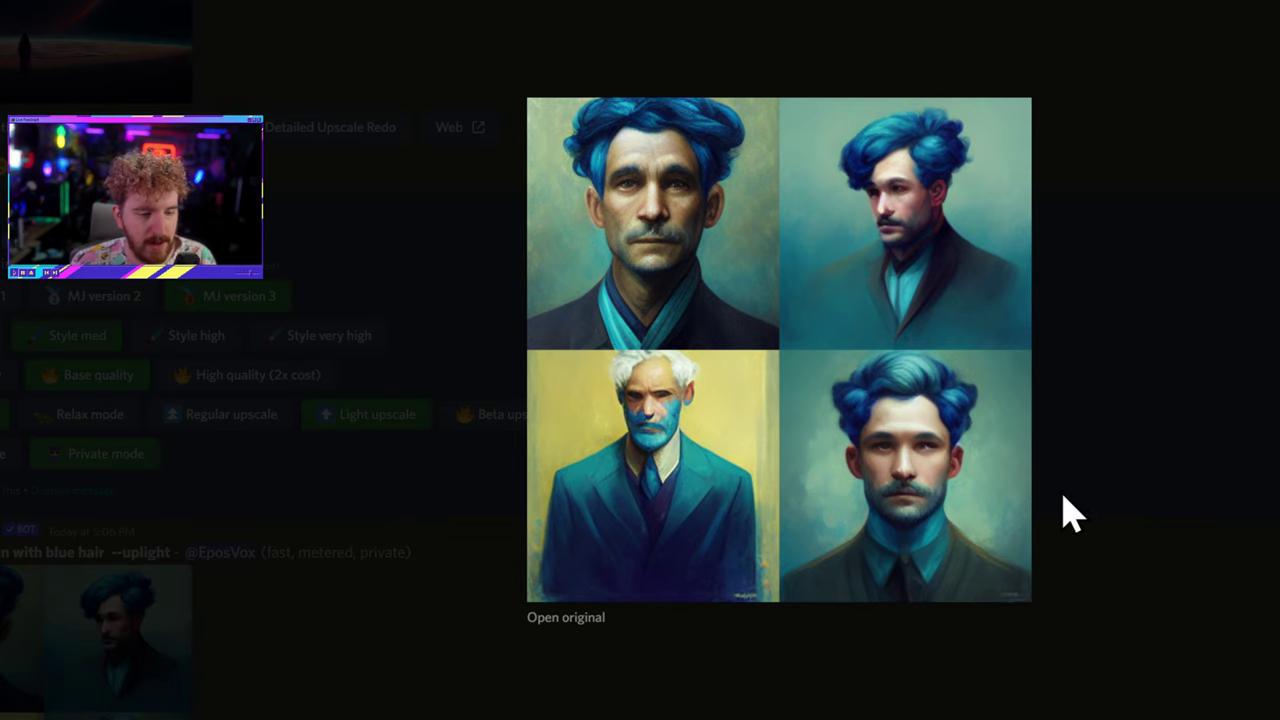
left_click(1168, 458)
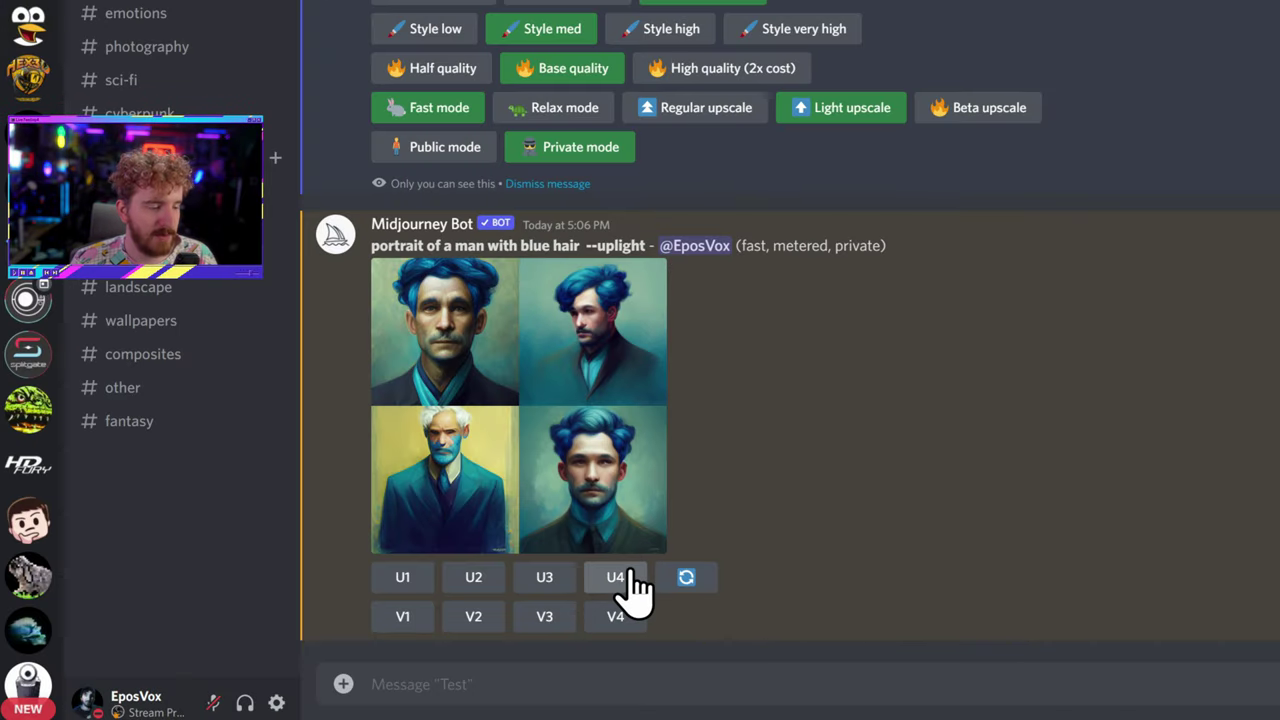
left_click(615, 577)
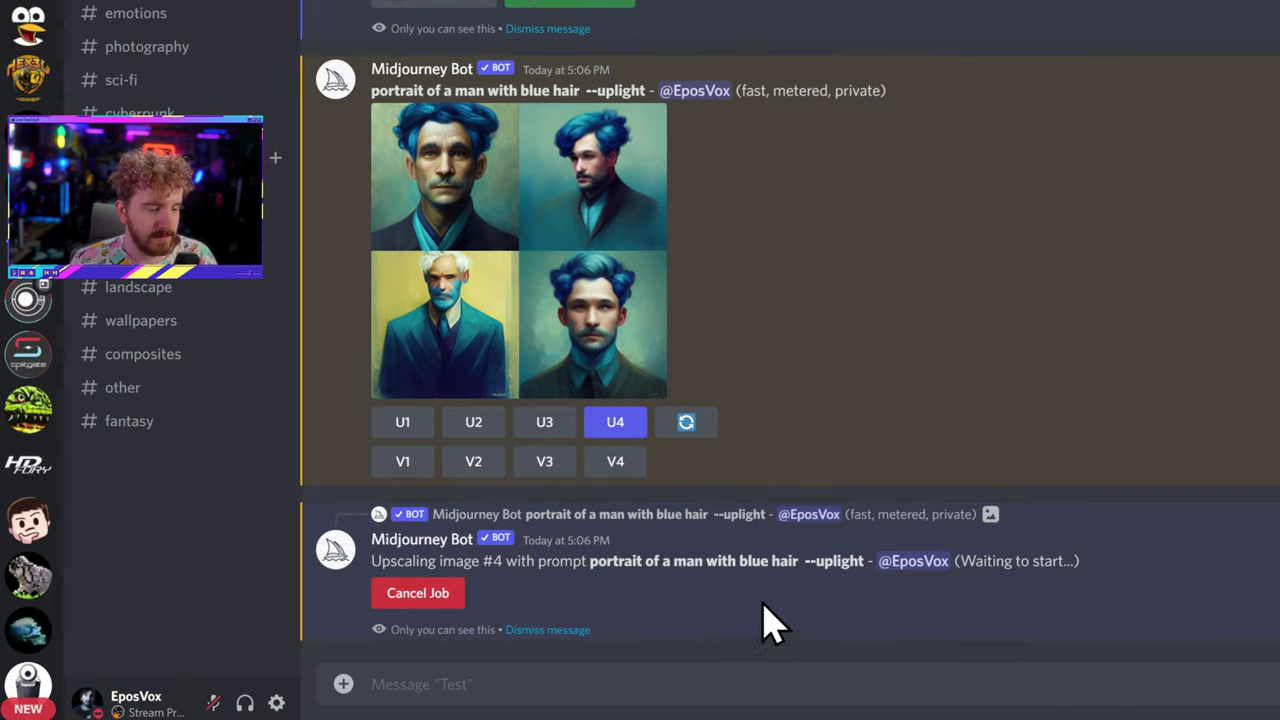
left_click_drag(809, 557, 857, 557)
left_click(848, 615)
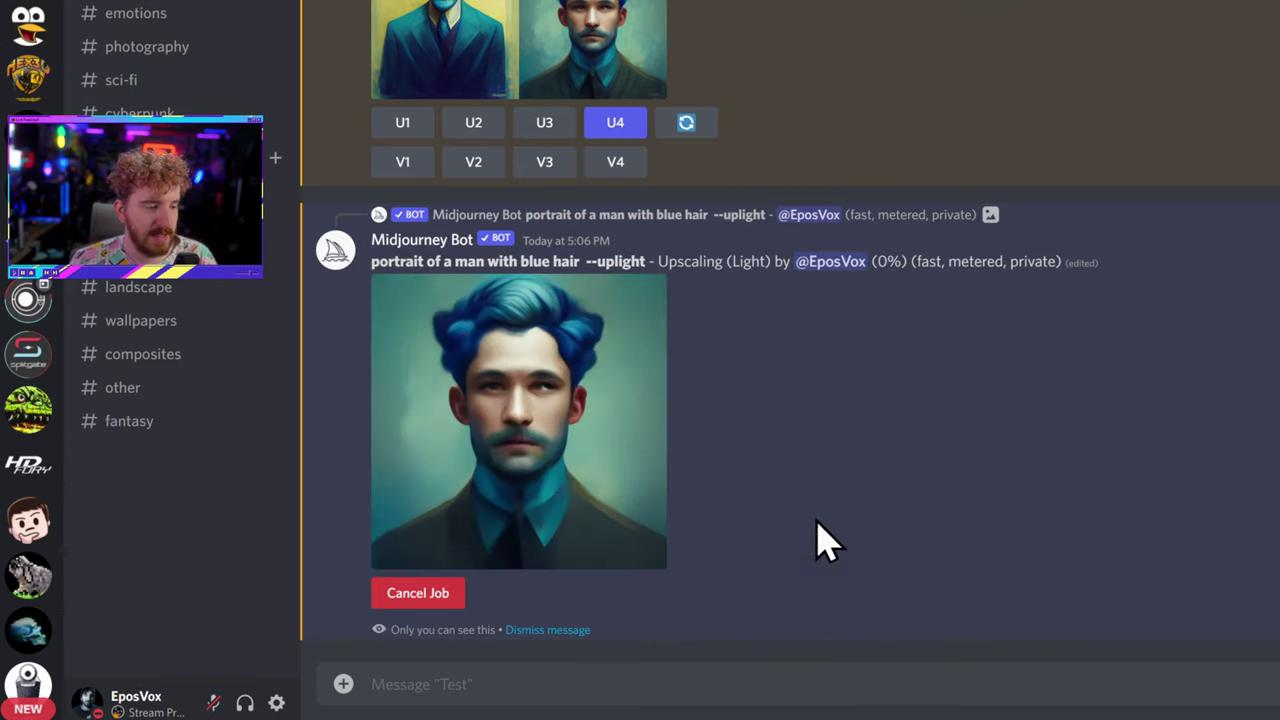
left_click_drag(665, 262, 794, 297)
left_click(771, 320)
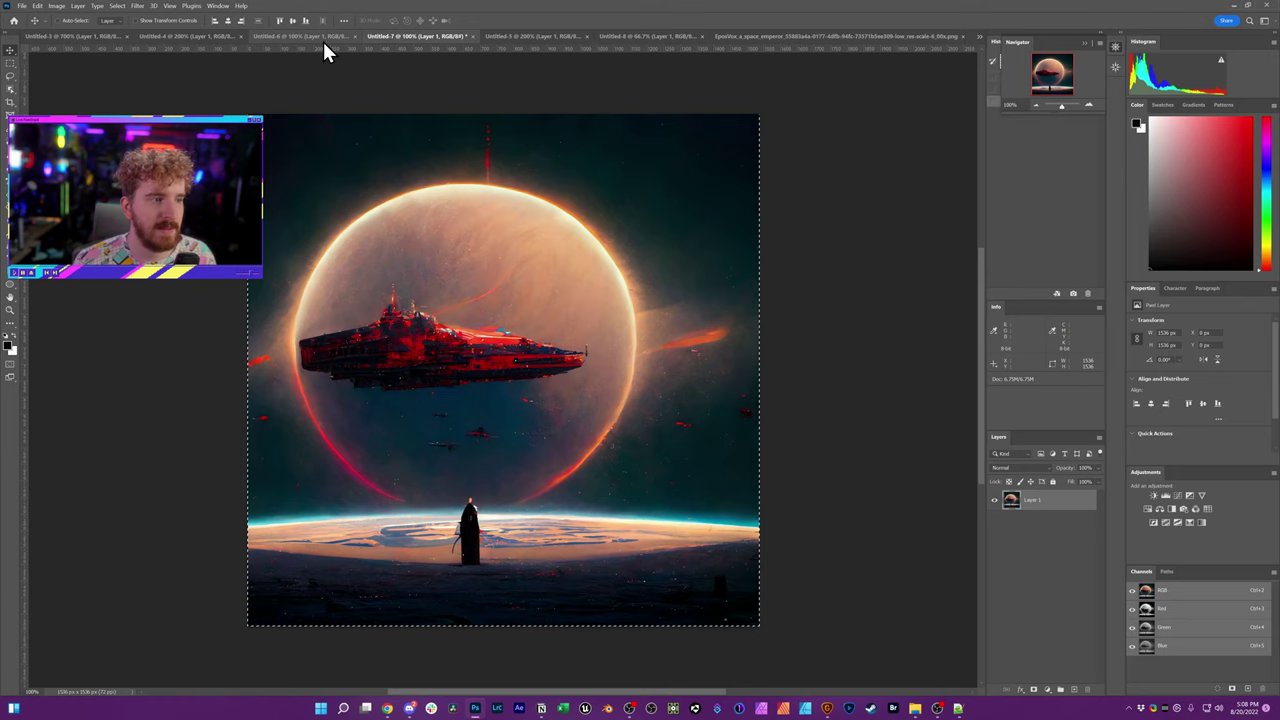
- In Untitled-6, start transforming Layer 2, nudging it and trying Bicubic Sharper interpolation
left_click(323, 41)
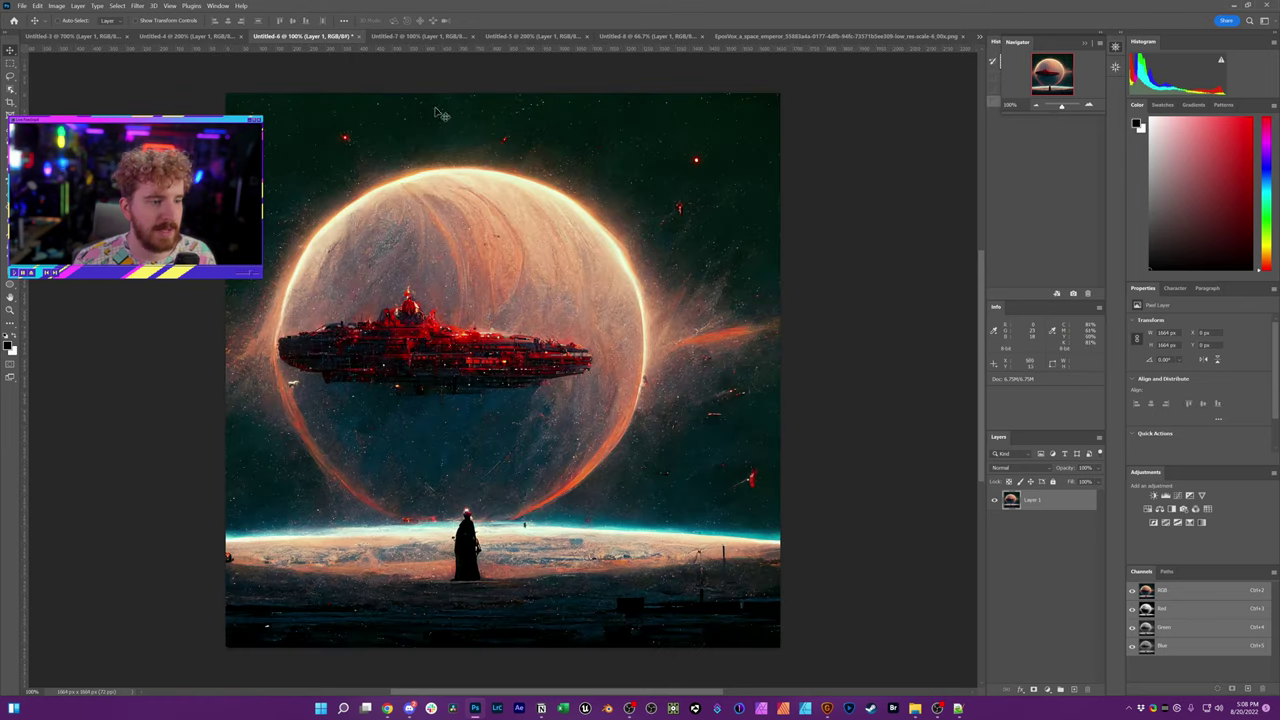
key("ctrl+t")
left_click_drag(607, 292, 587, 273)
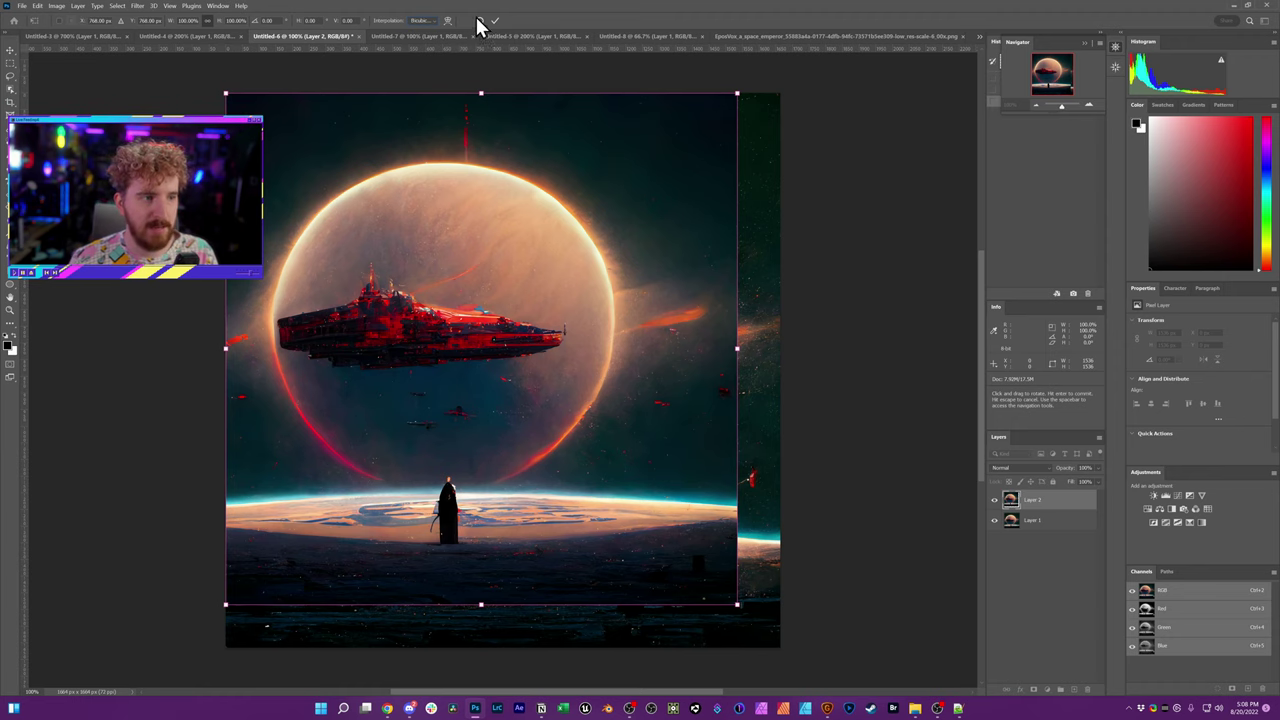
left_click(430, 20)
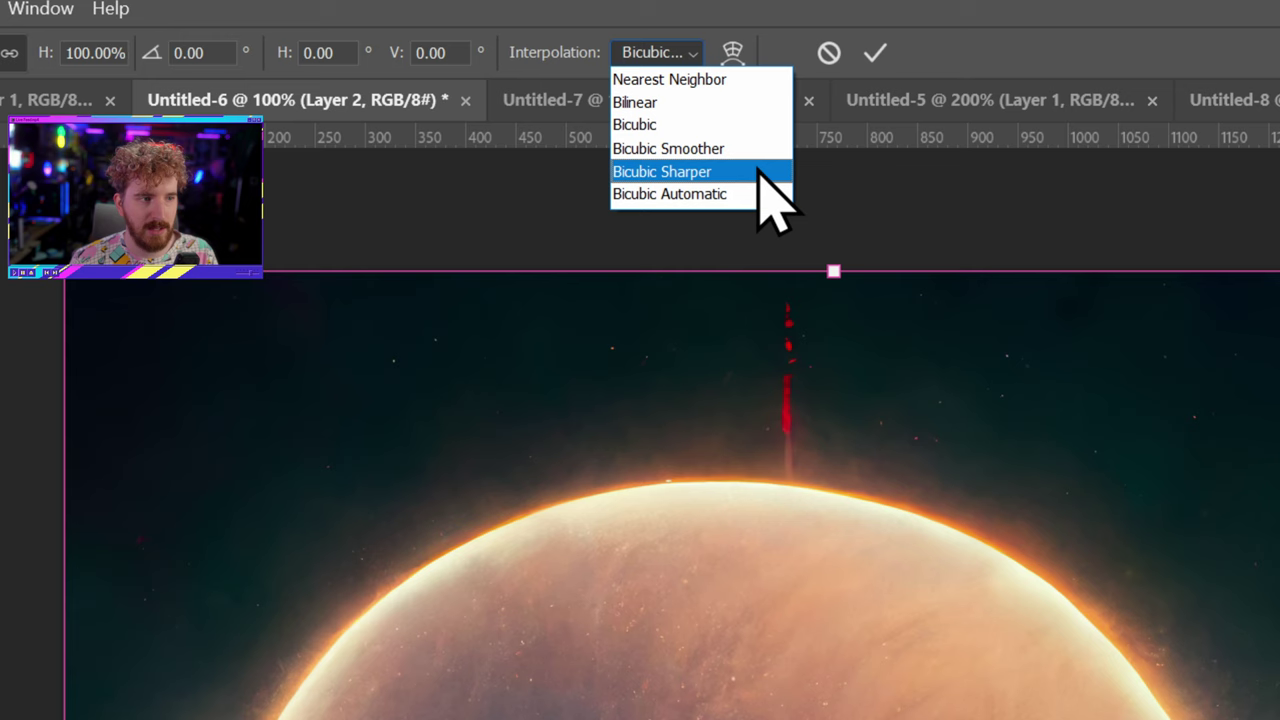
left_click(757, 172)
left_click(686, 55)
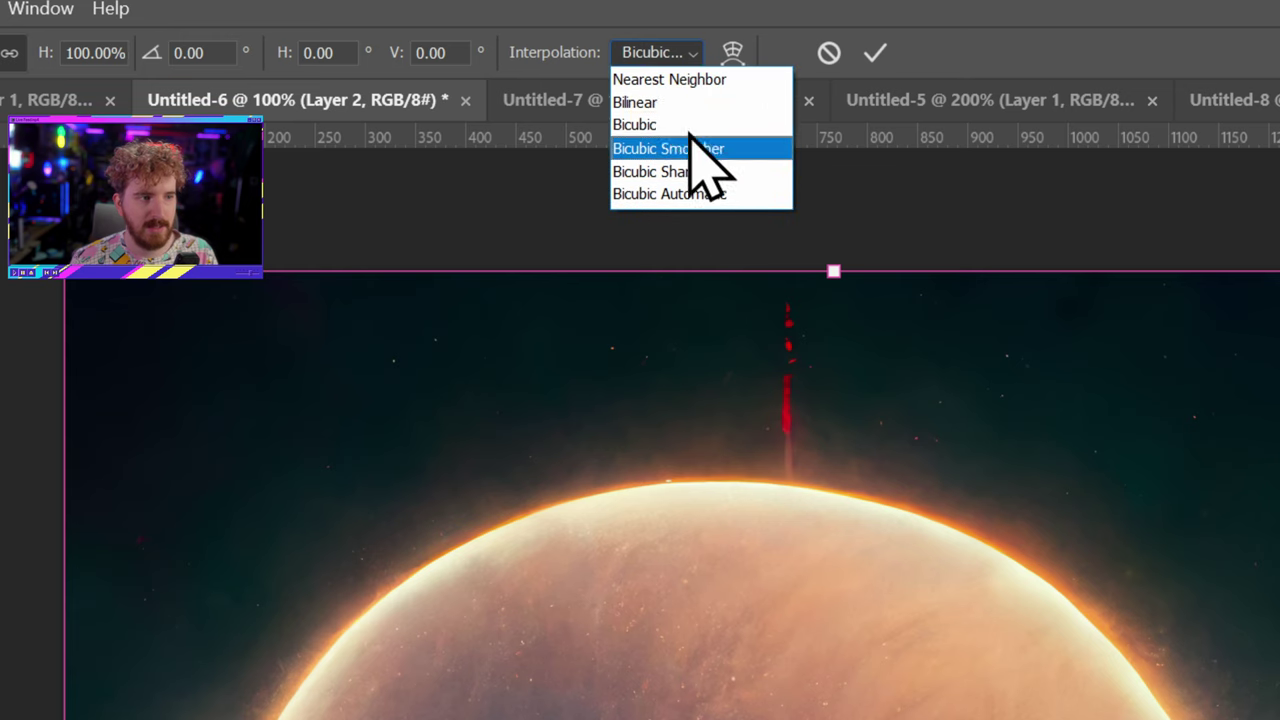
left_click(1065, 95)
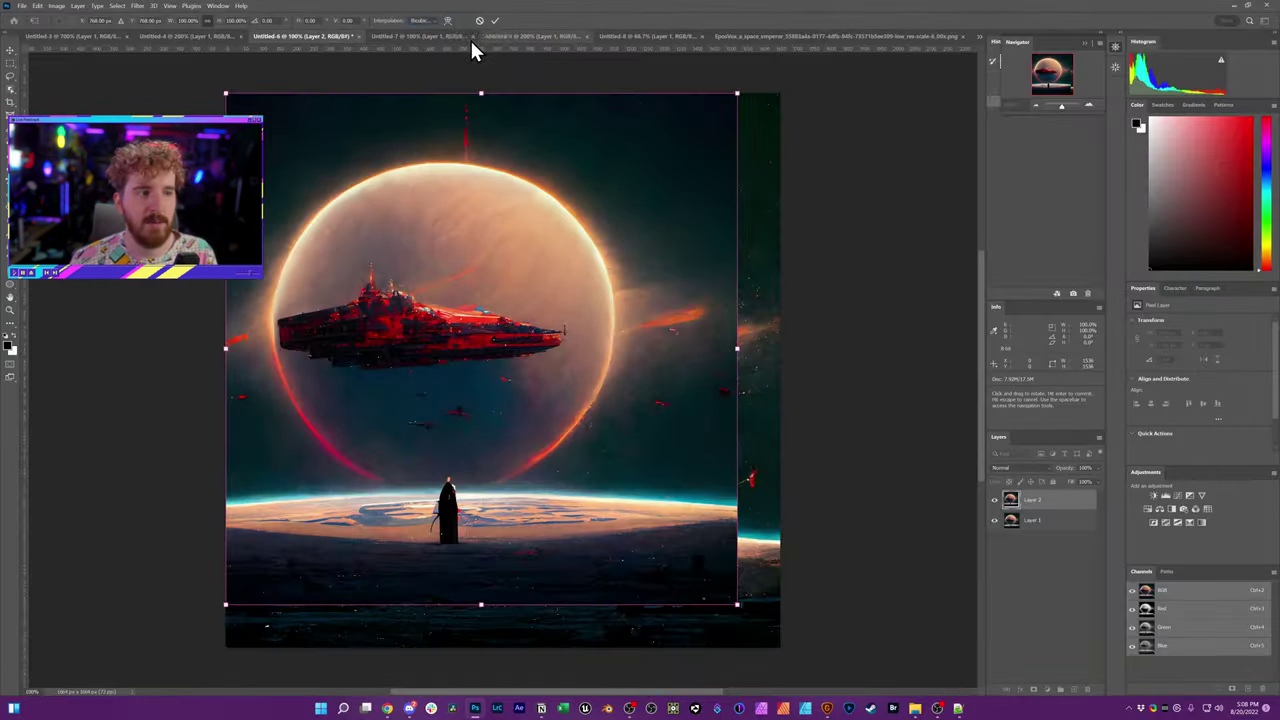
- Check Untitled-7's pixel dimensions in Image Size without changing them
left_click(437, 38)
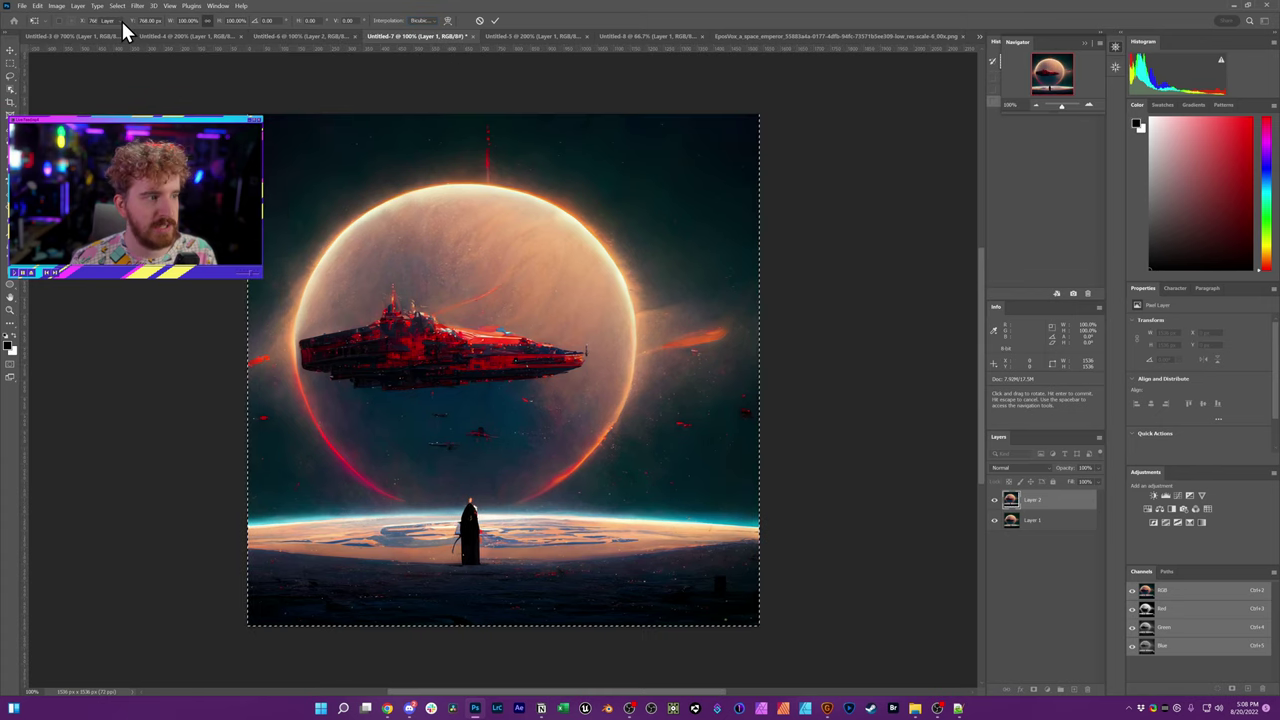
left_click(57, 6)
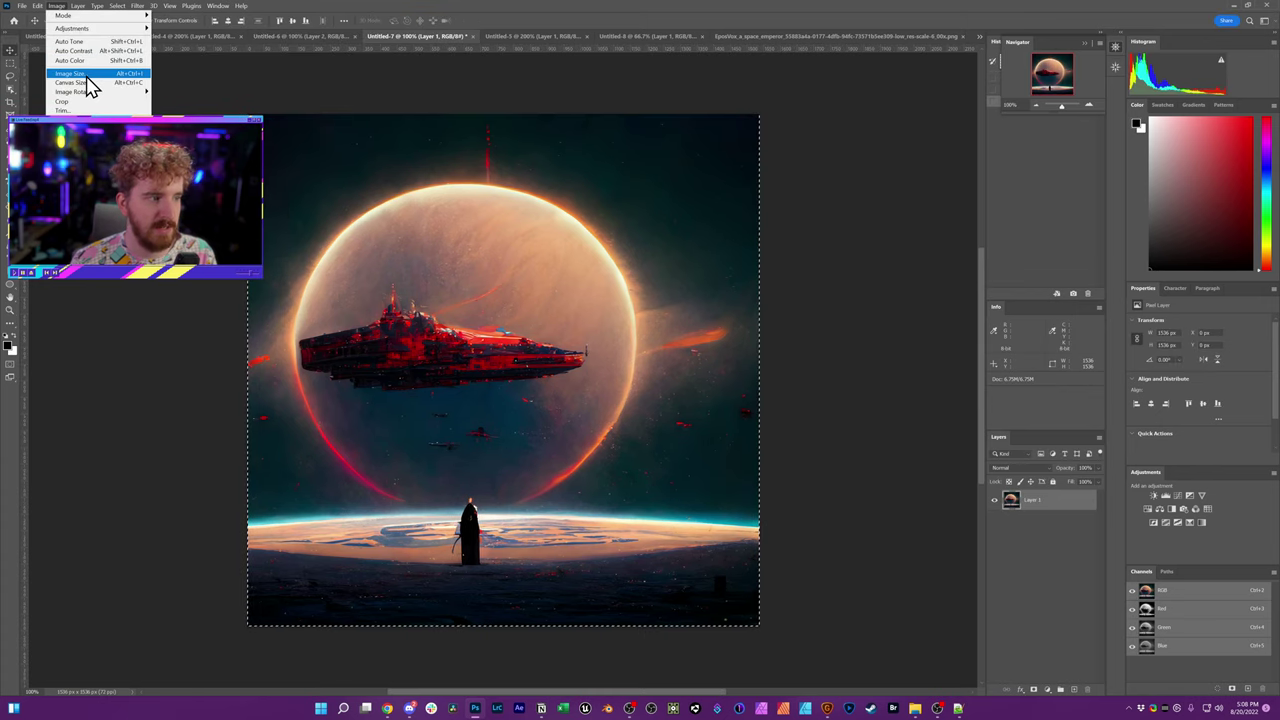
left_click(100, 74)
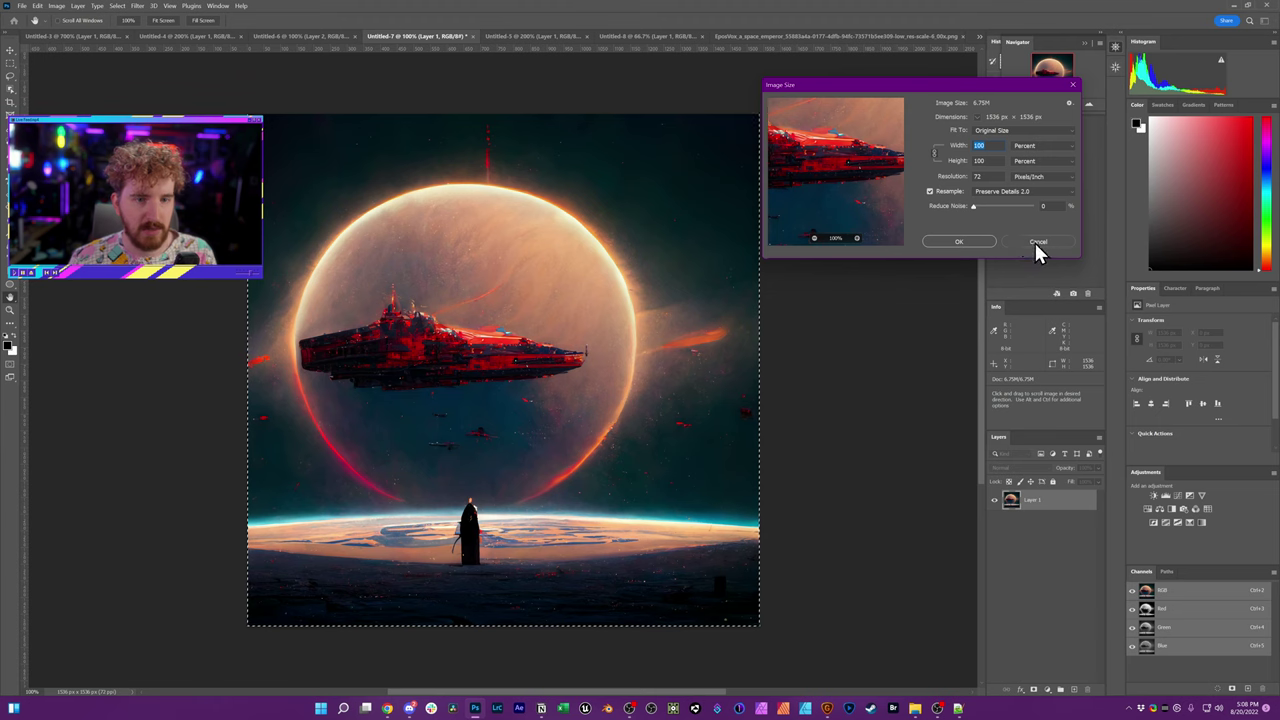
key("Escape")
- Align Layer 2 to the top-left corner and scale it to fill the 1664 × 1664 px canvas
left_click(305, 37)
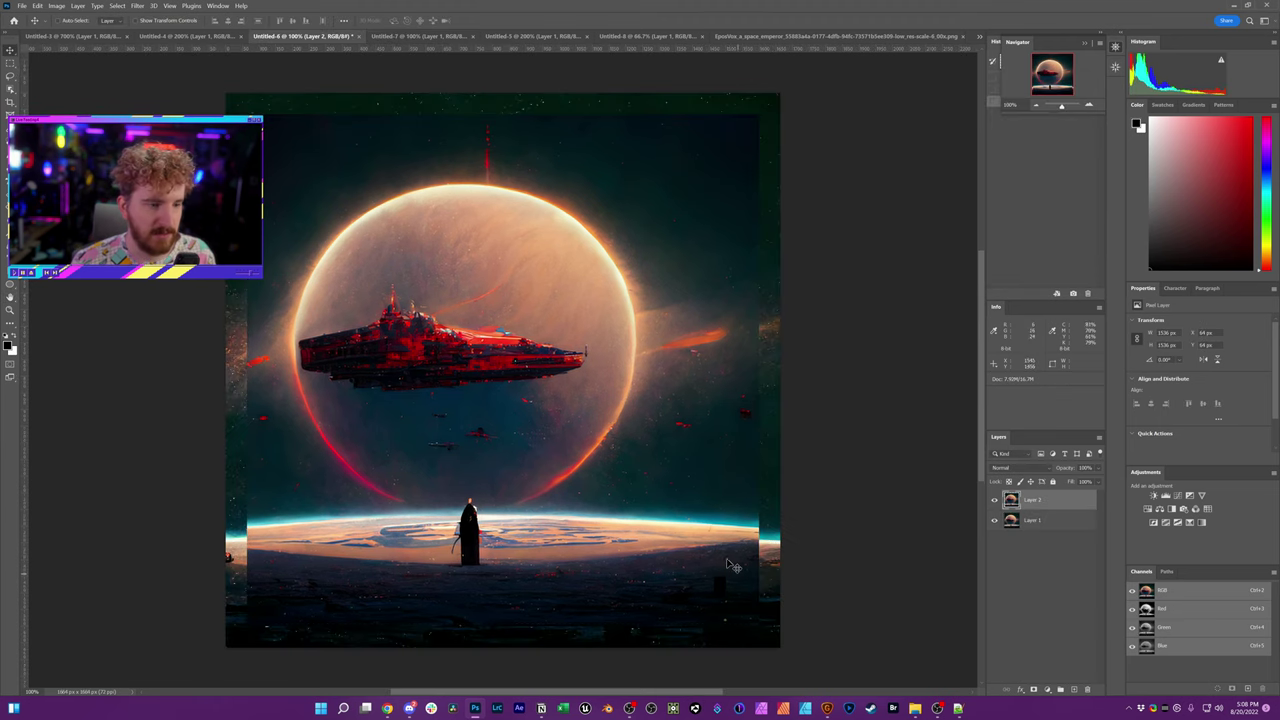
key("ctrl+t")
left_click_drag(589, 393, 569, 374)
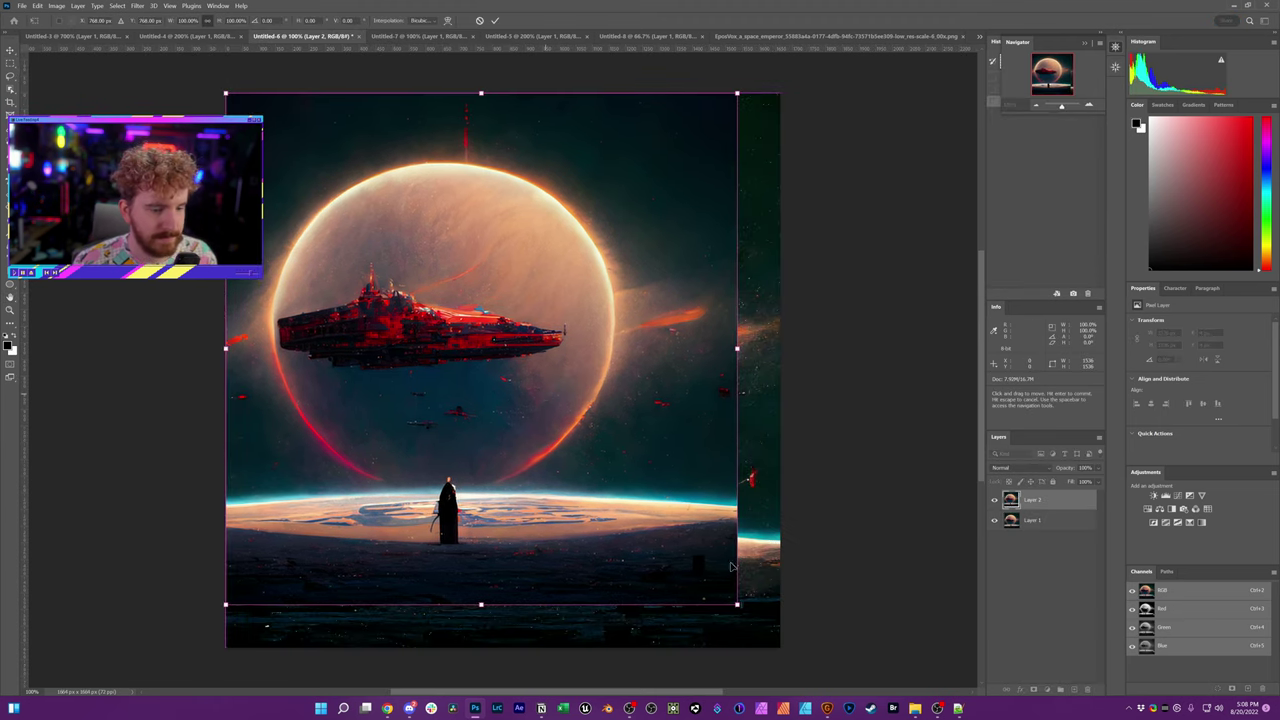
left_click_drag(738, 605, 782, 634)
key("Return")
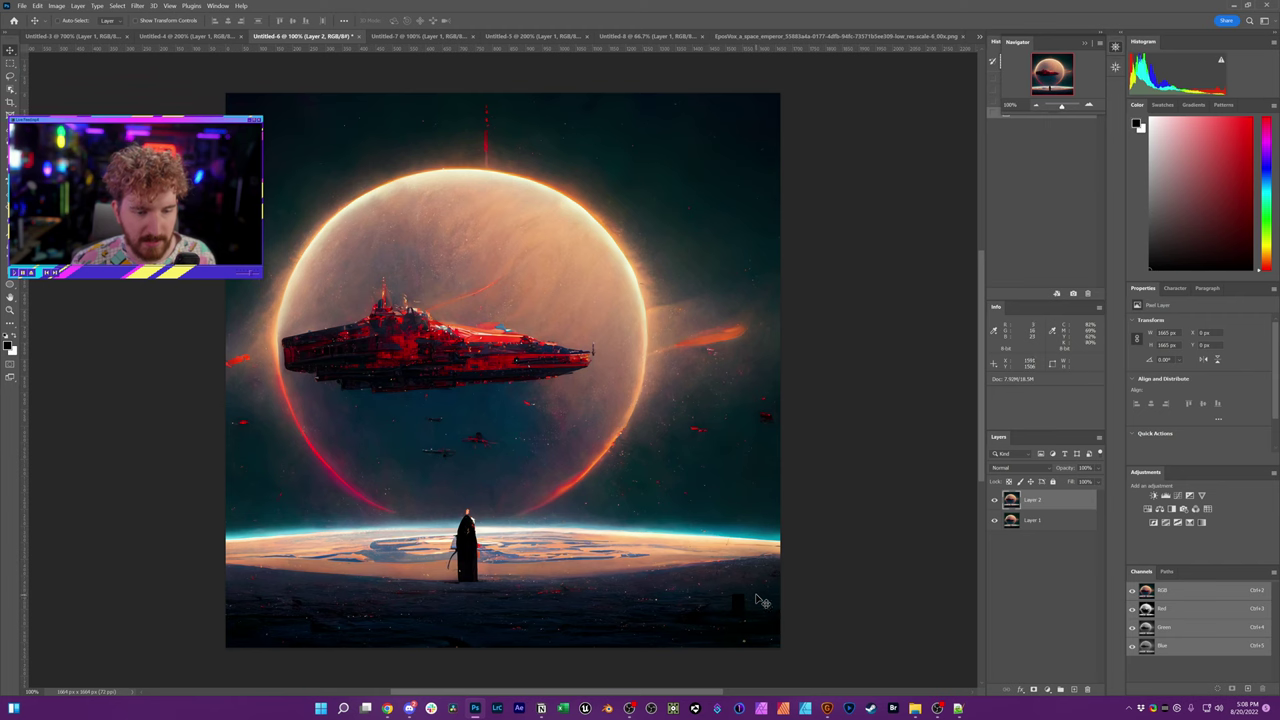
- Add a layer mask to Layer 2 and fill it black to hide the layer
left_click(995, 501)
left_click(995, 501)
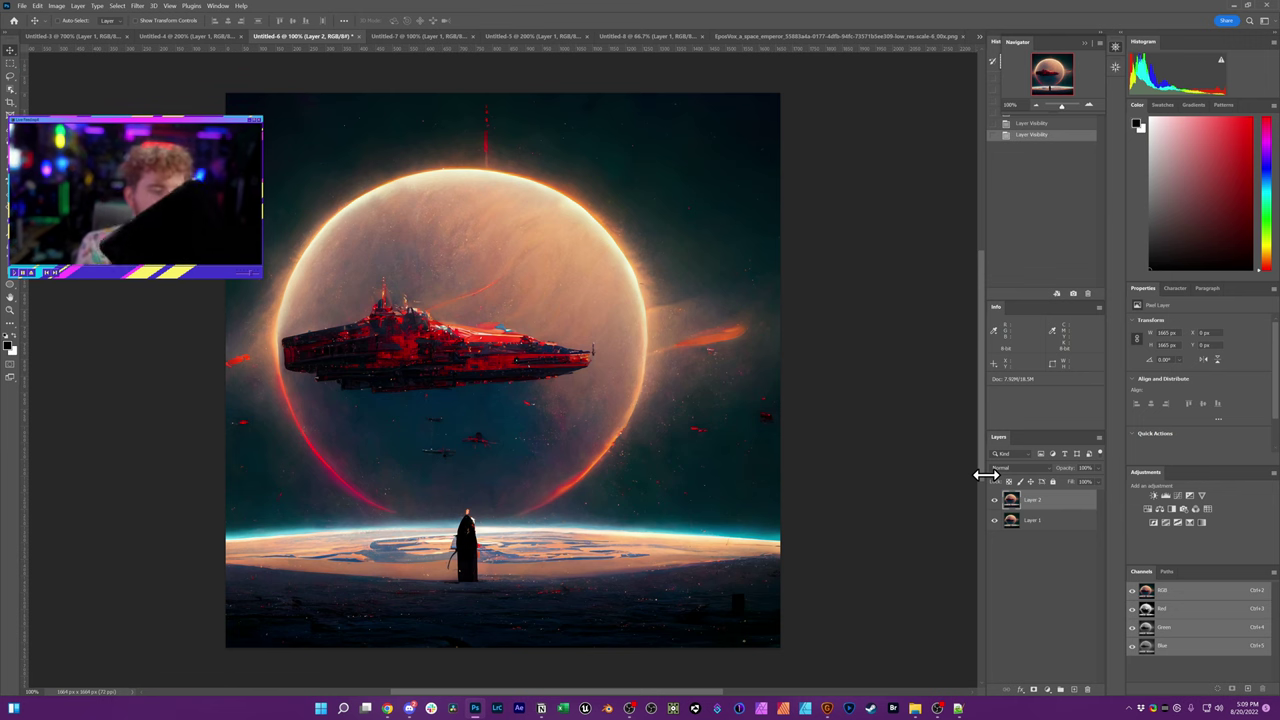
left_click(1048, 689)
key("g")
left_click(677, 177)
key("b")
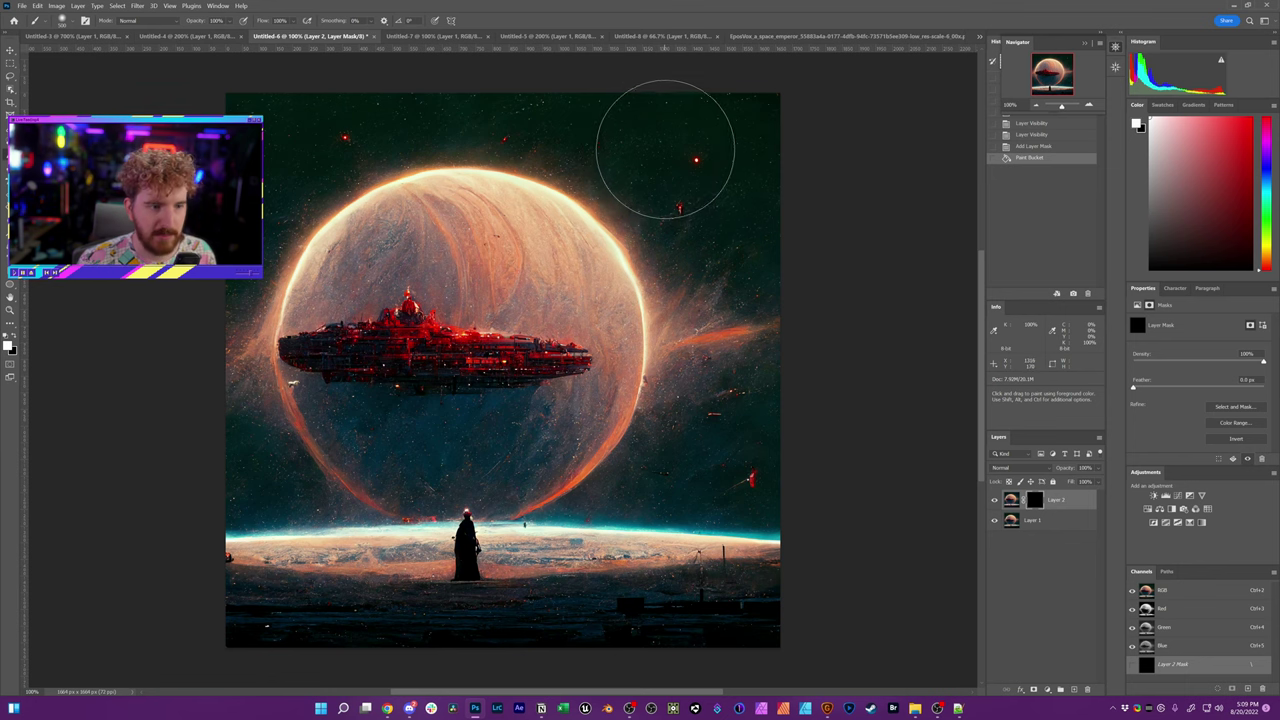
- Paint white on the mask at 250 px to reveal the sky and lower-left, hiding a red speck
left_click(70, 22)
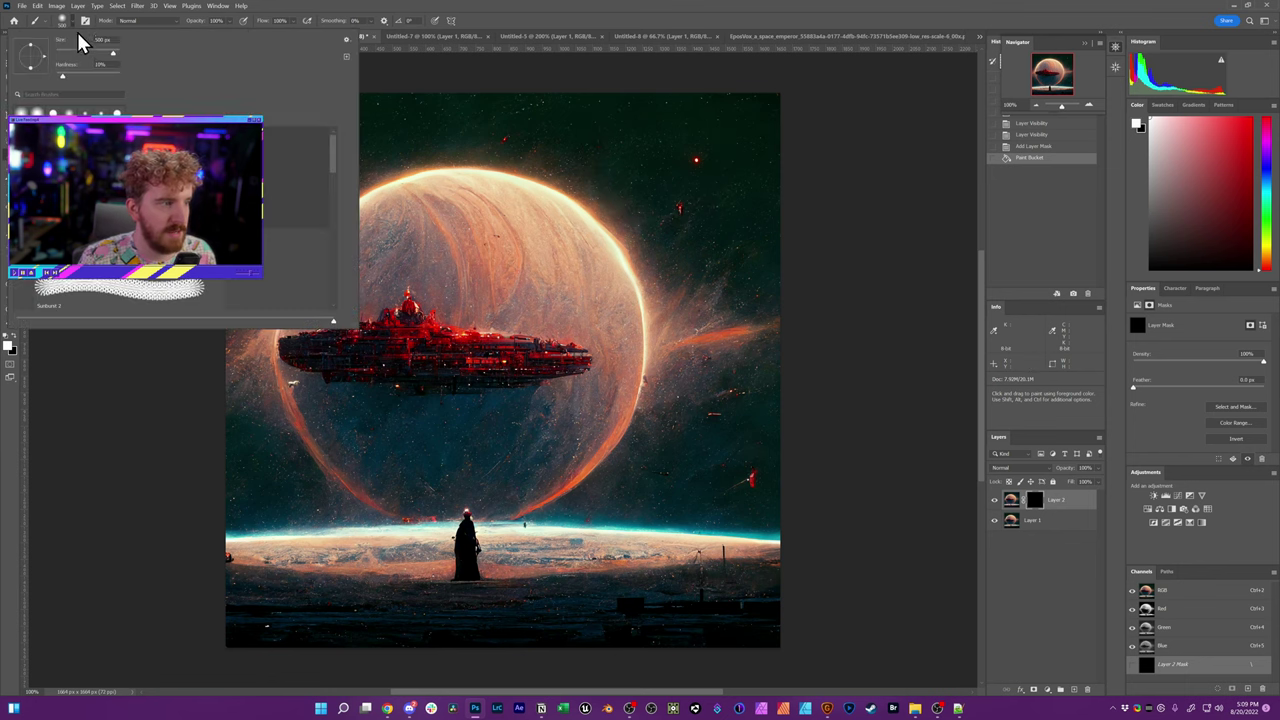
left_click(640, 11)
mouse_move(691, 120)
left_mouse_down()
mouse_move(752, 164)
mouse_move(754, 179)
mouse_move(720, 151)
mouse_move(754, 214)
mouse_move(760, 194)
mouse_move(673, 132)
mouse_move(705, 126)
mouse_move(631, 88)
mouse_move(560, 73)
mouse_move(376, 72)
mouse_move(281, 143)
mouse_move(273, 134)
mouse_move(286, 122)
mouse_move(213, 228)
left_mouse_up()
left_click(745, 166)
left_click(735, 170)
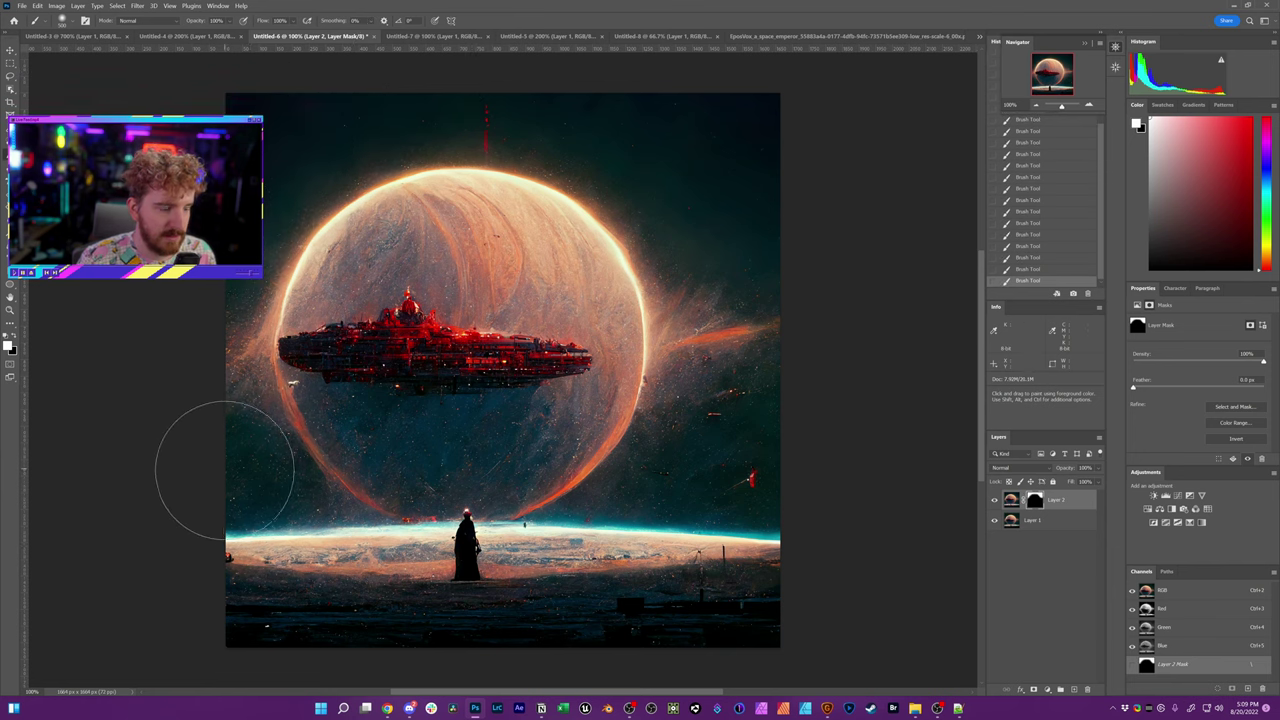
key("bracketleft")
key("bracketleft")
key("bracketleft")
mouse_move(244, 475)
left_mouse_down()
mouse_move(263, 480)
mouse_move(244, 481)
left_mouse_up()
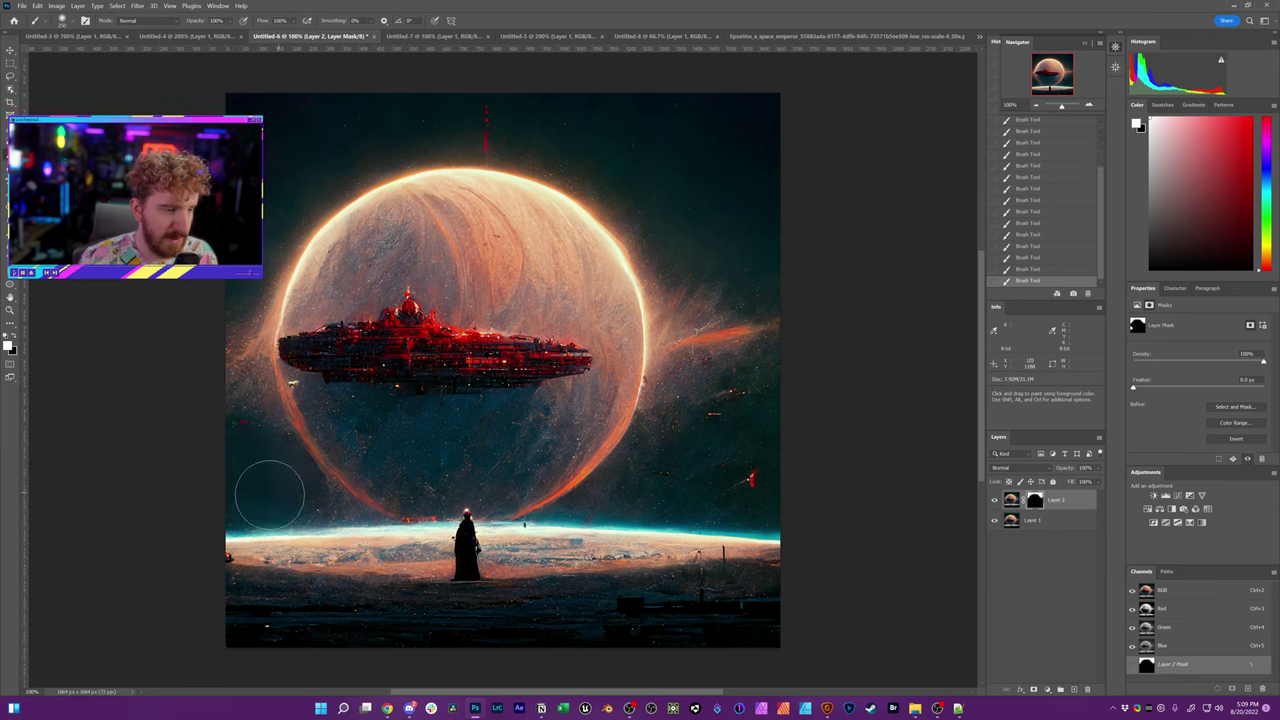
mouse_move(726, 457)
left_mouse_down()
mouse_move(756, 471)
mouse_move(739, 485)
mouse_move(753, 497)
mouse_move(757, 445)
left_mouse_up()
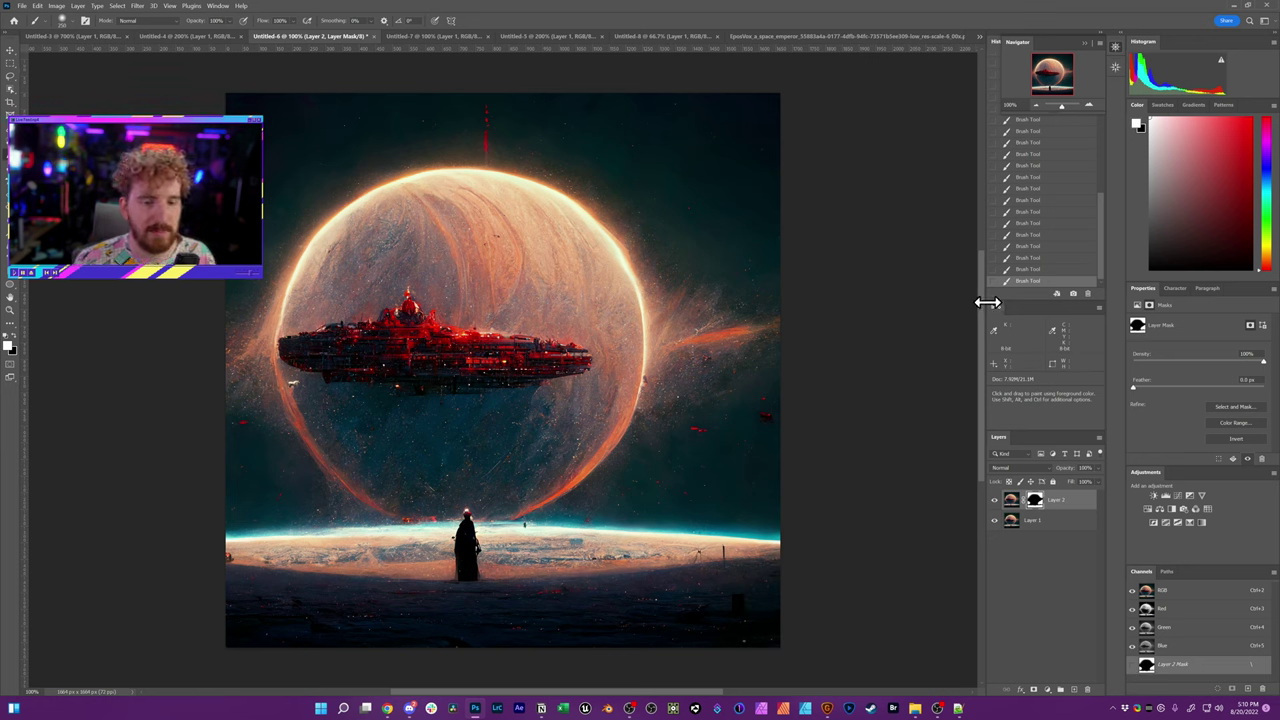
- Lasso the red streak above the planet and Content-Aware Fill it onto a new layer
left_click(1009, 502)
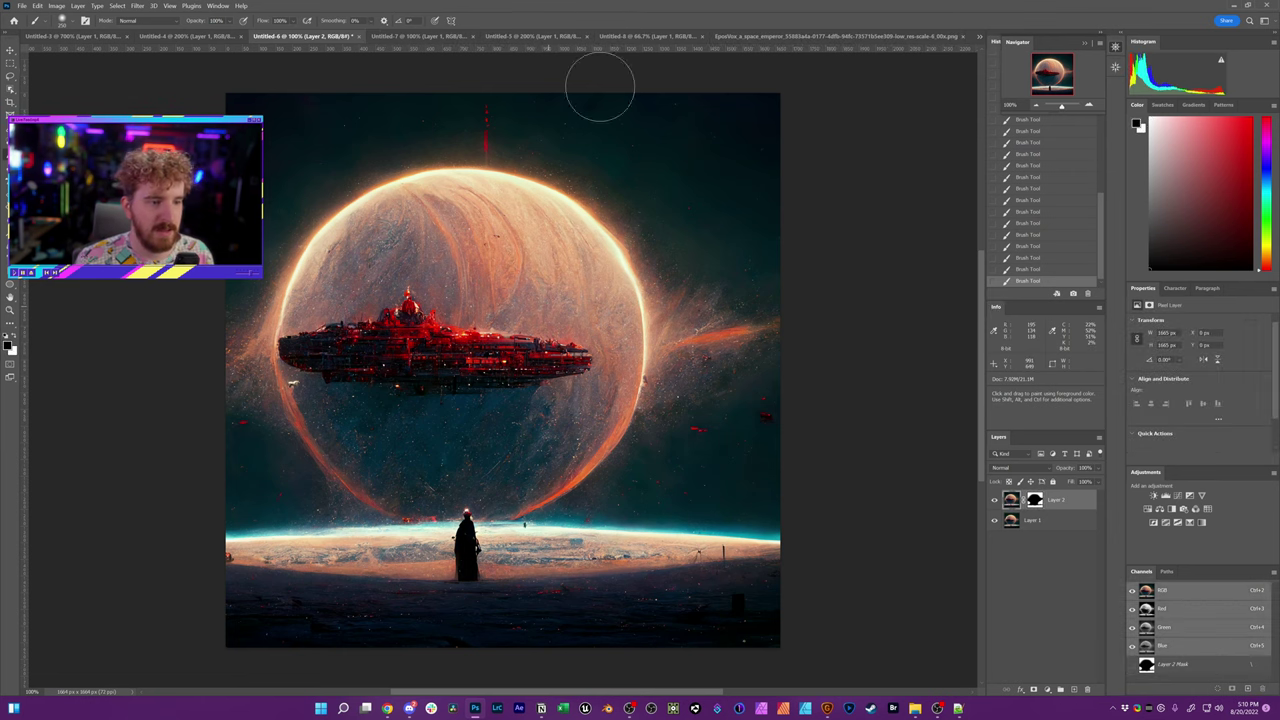
left_click(9, 77)
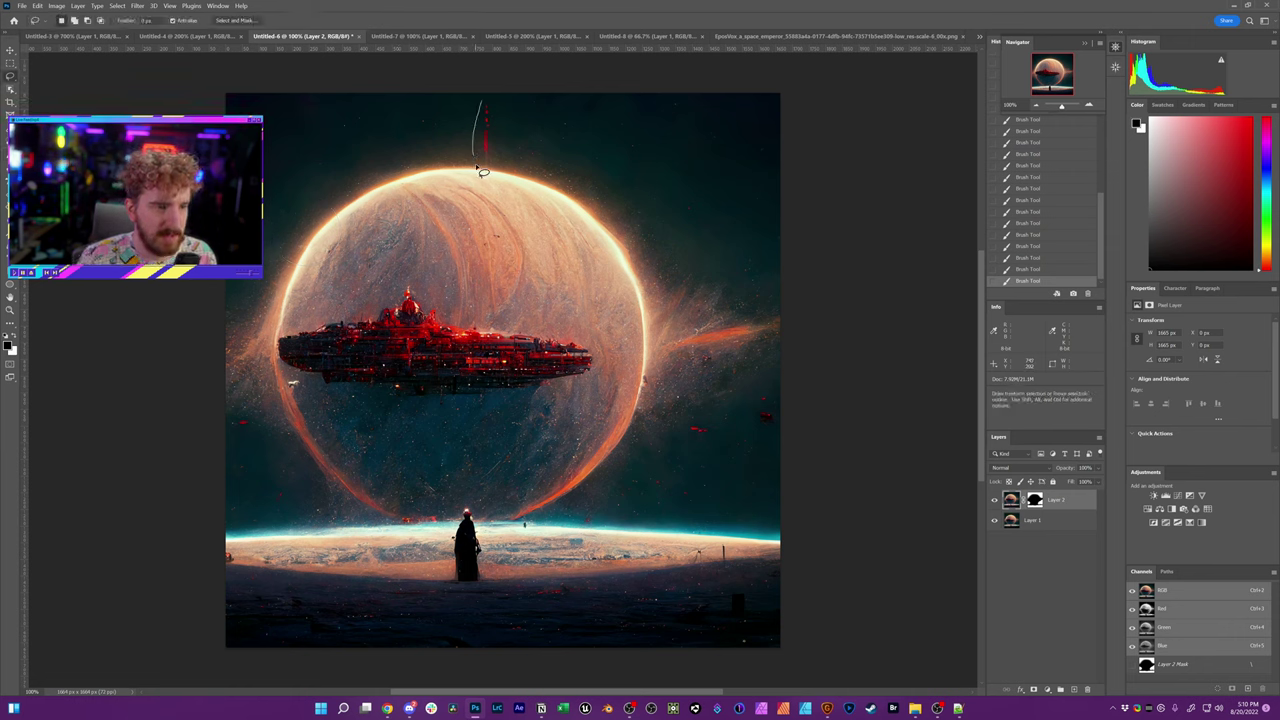
left_click_drag(484, 98, 483, 96)
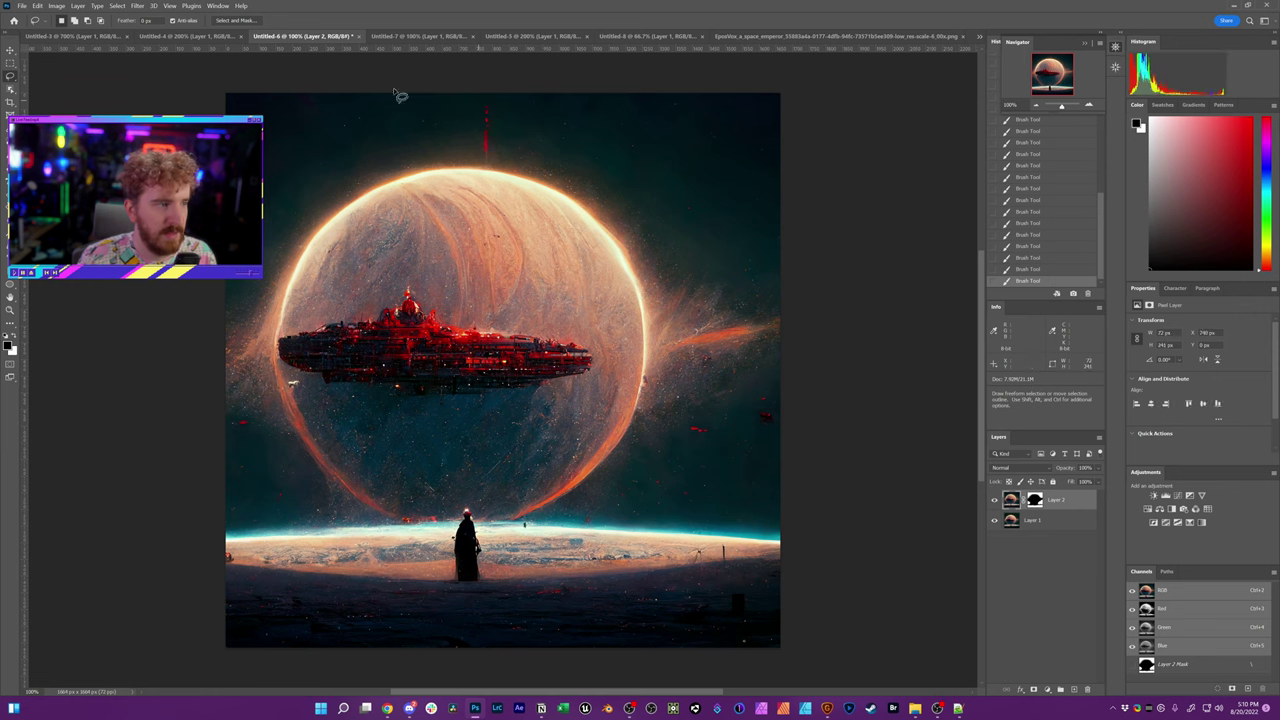
left_click(37, 6)
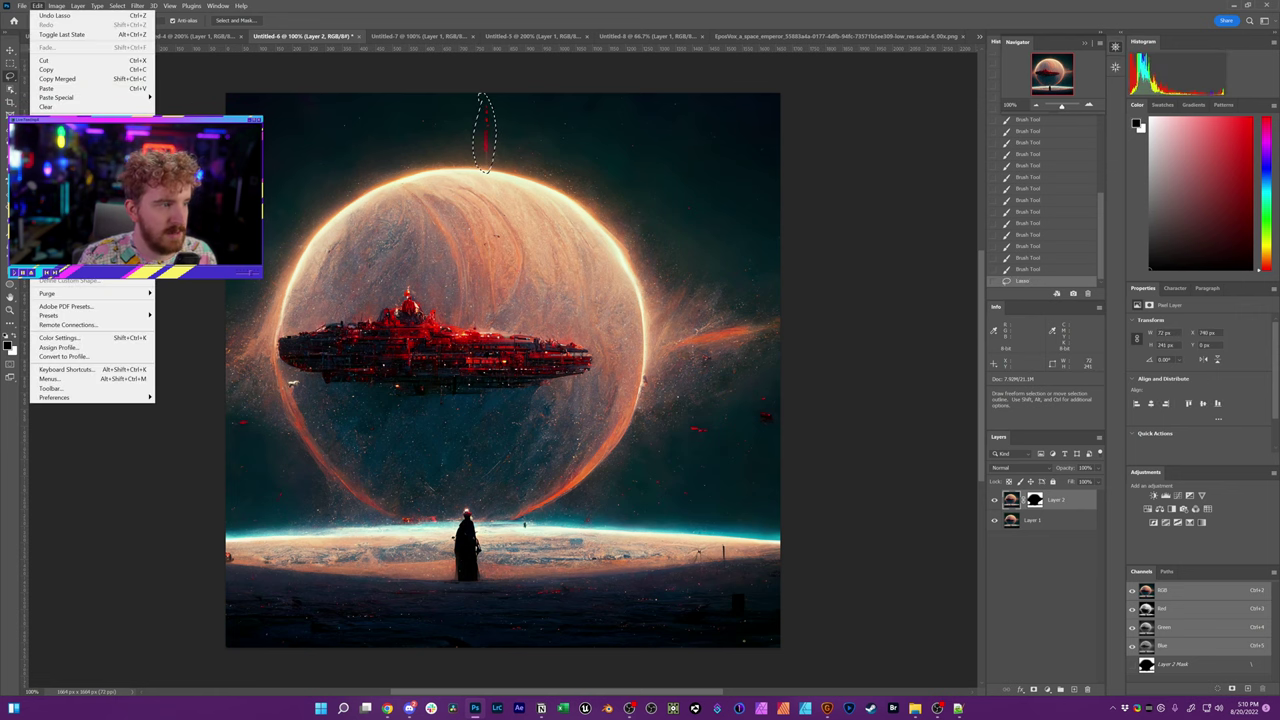
left_click(70, 173)
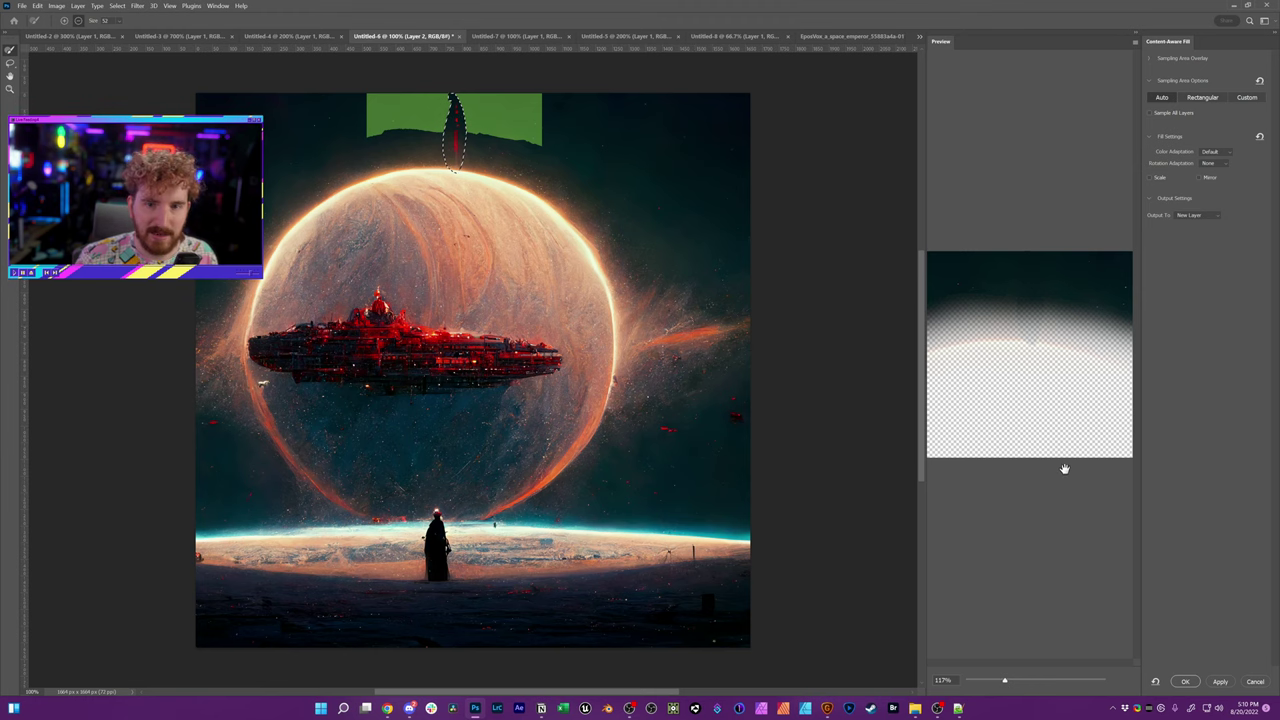
key("Return")
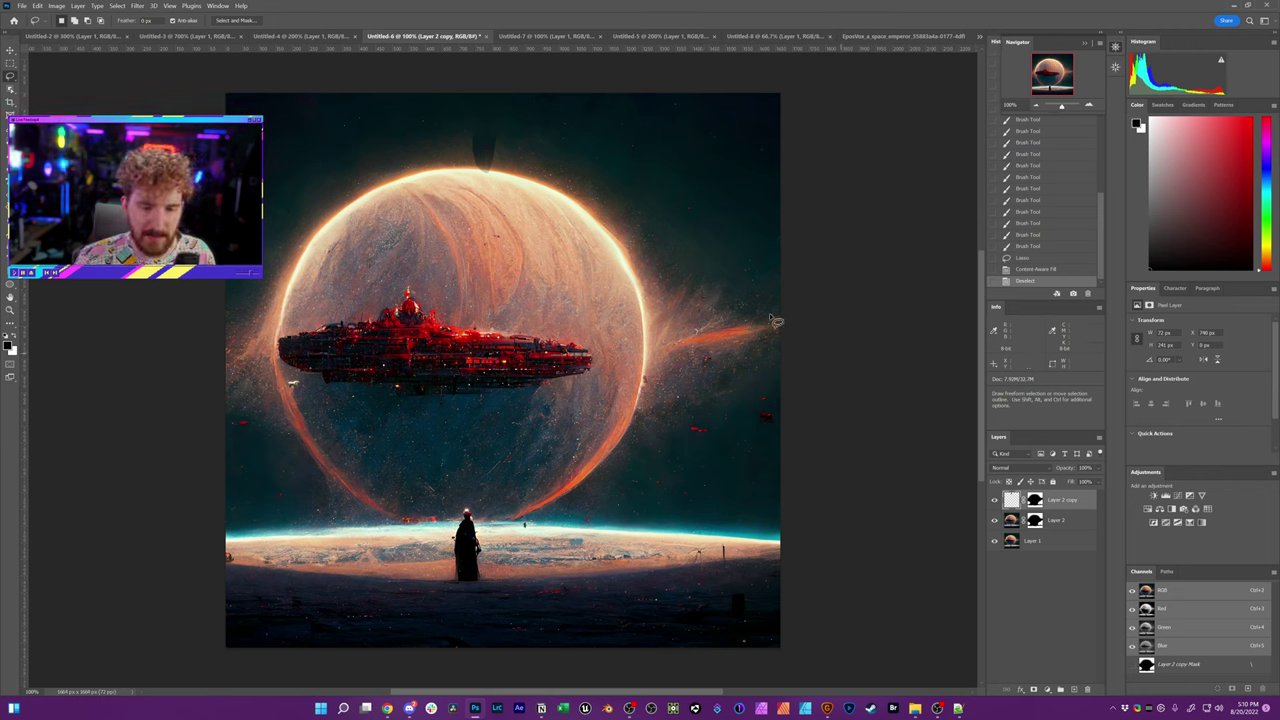
- Brush over Layer 2 copy's mask to touch up the area over the planet
left_click(1034, 499)
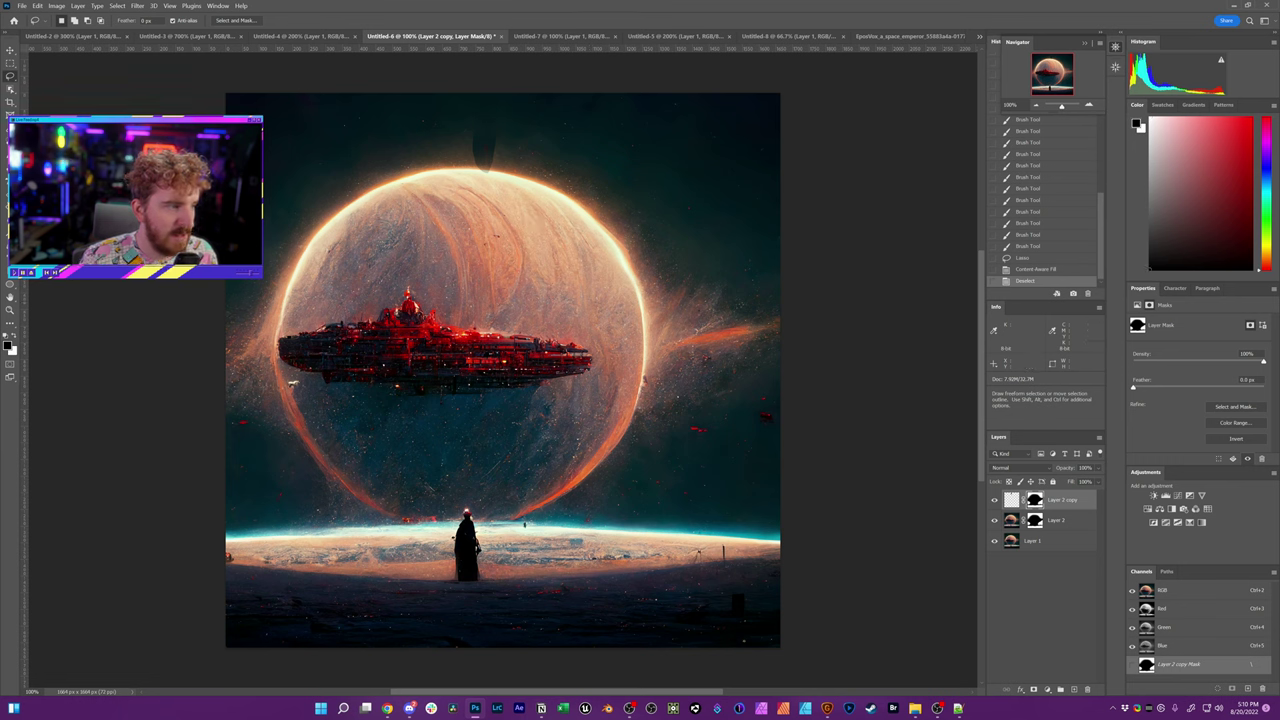
key("b")
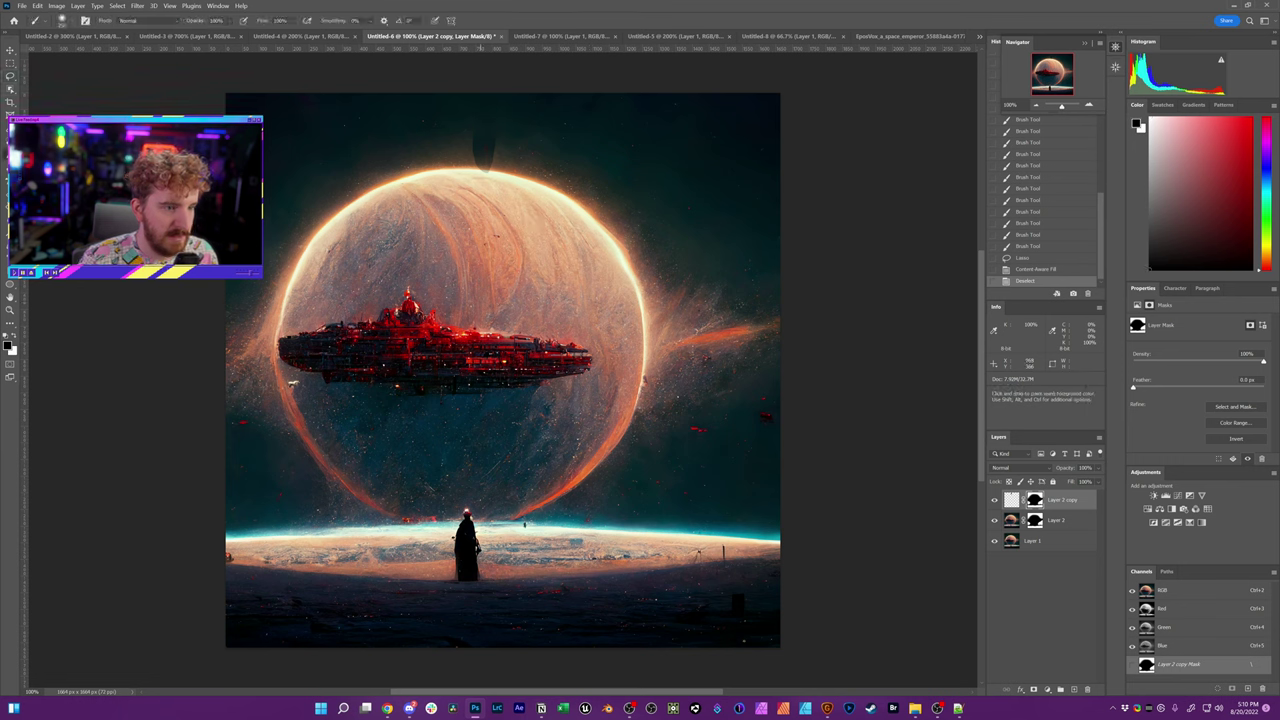
left_click_drag(486, 202, 569, 222)
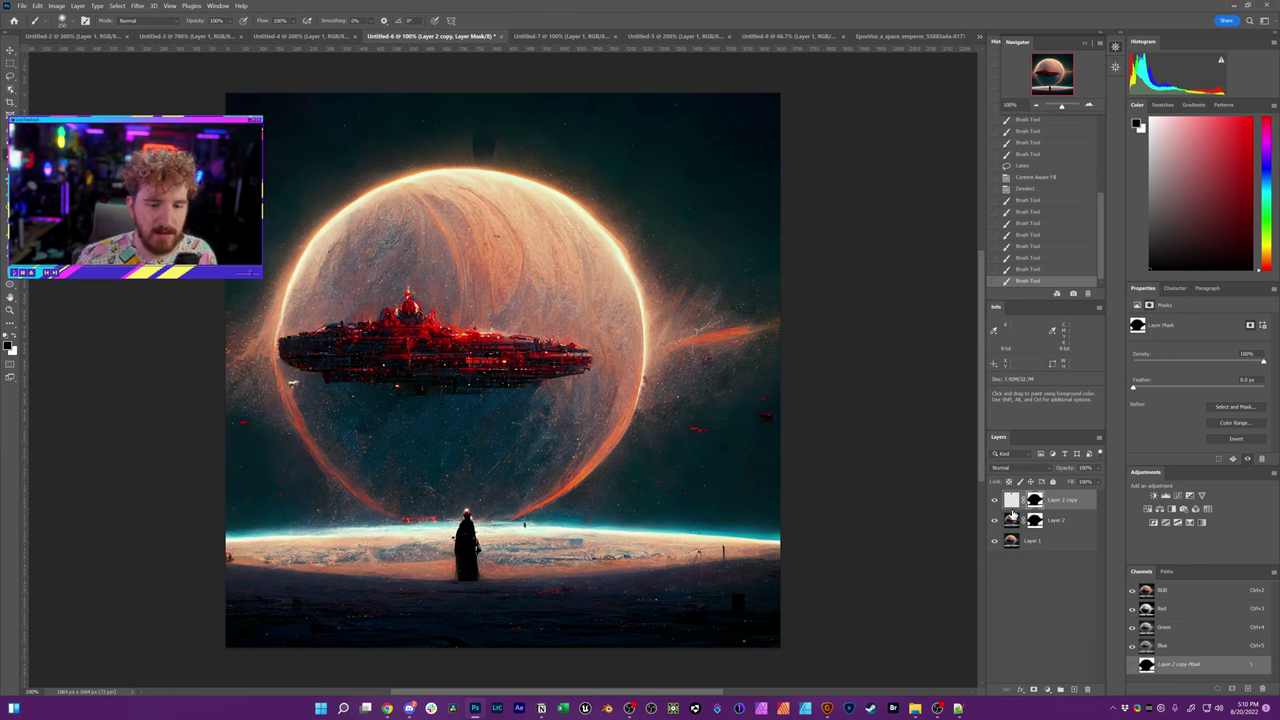
- On Layer 2, lasso five red specks to the right, below and left of the planet
left_click(1012, 513)
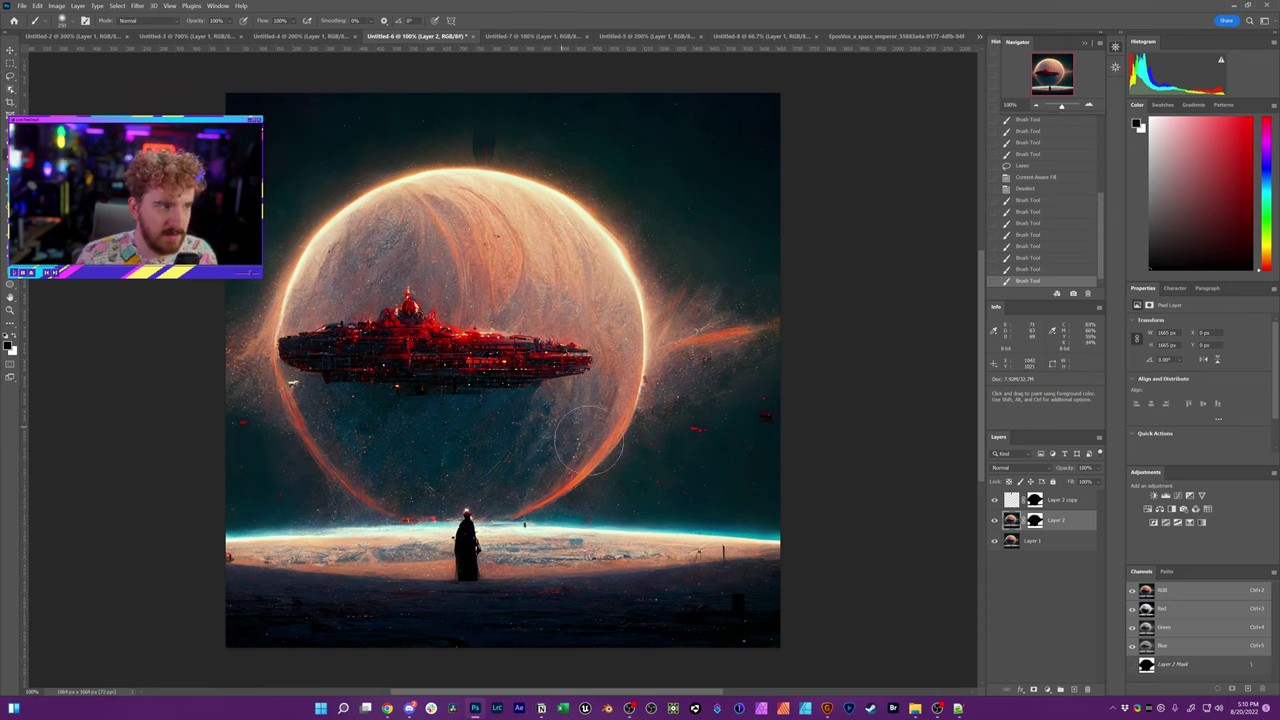
left_click(10, 76)
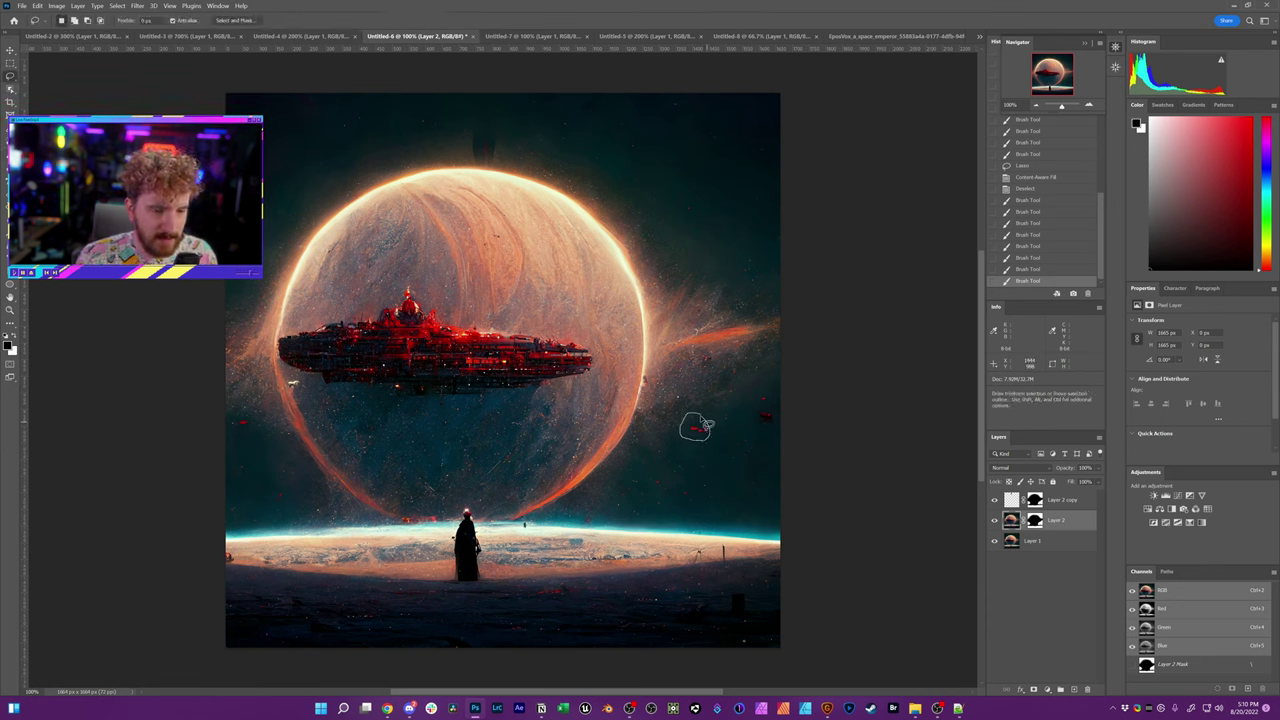
left_click_drag(706, 424, 703, 426)
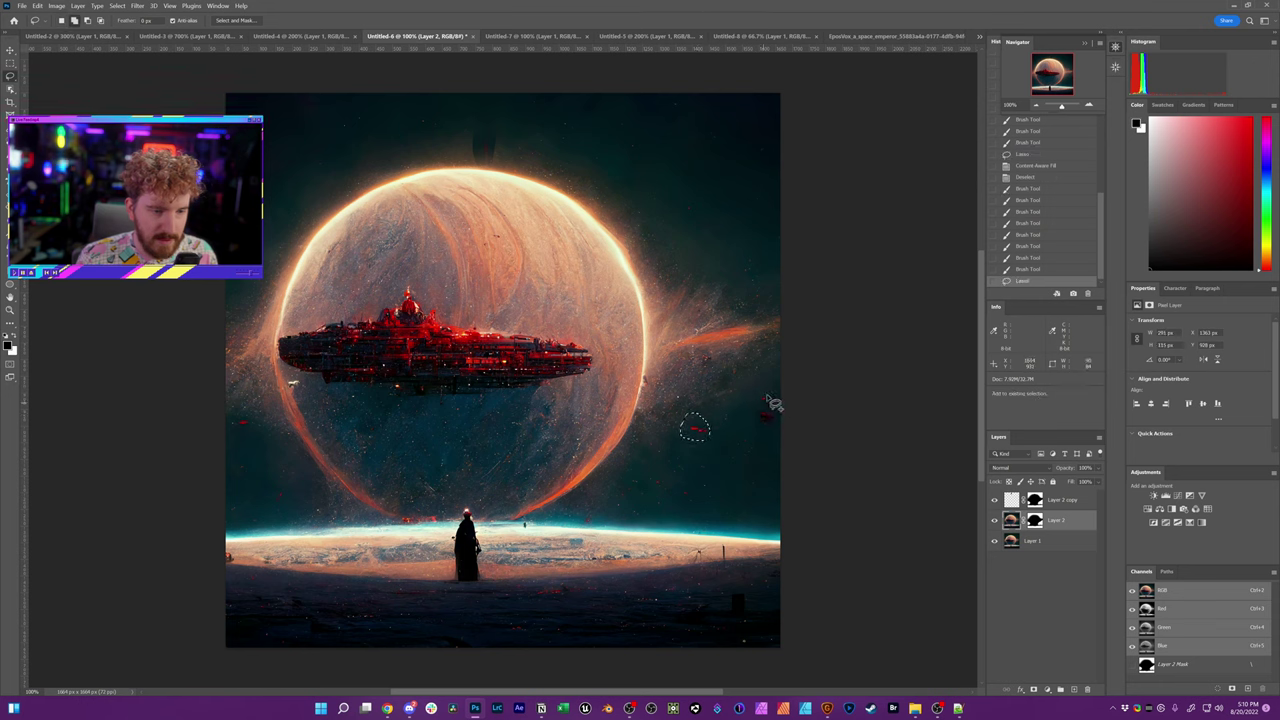
left_click_drag(764, 412, 766, 409)
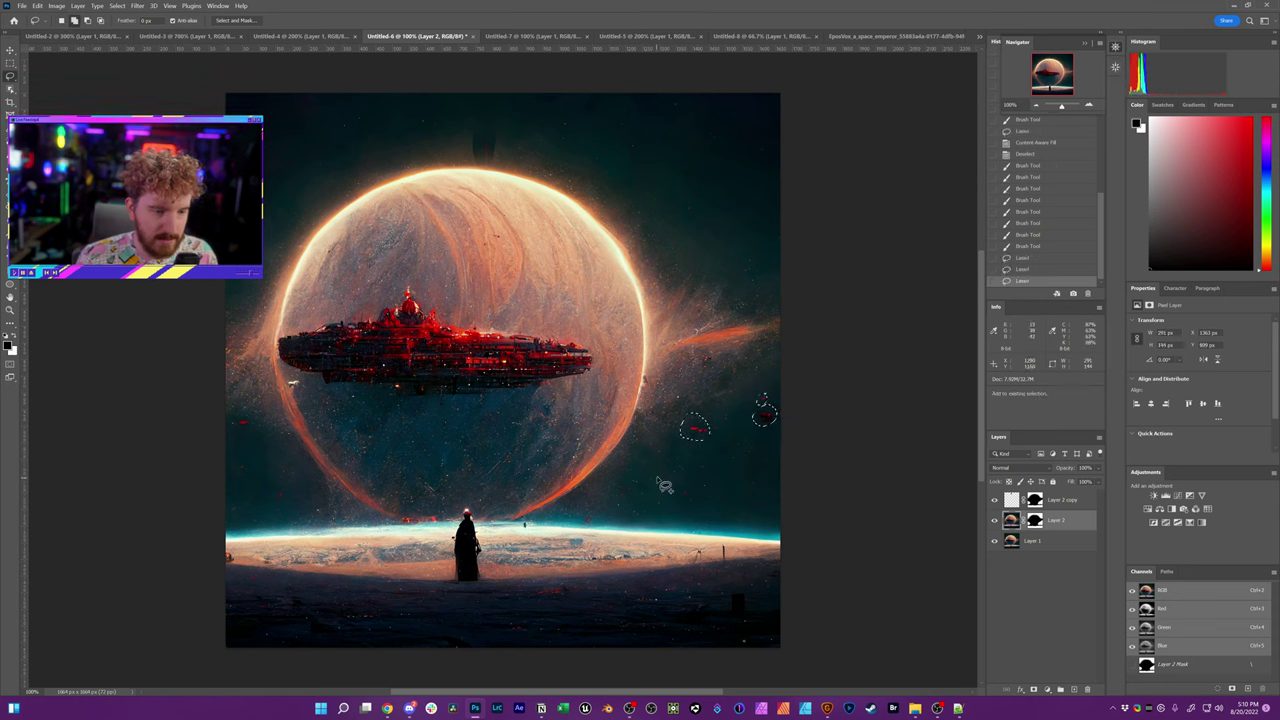
left_click_drag(655, 478, 686, 488)
left_click_drag(238, 418, 240, 421)
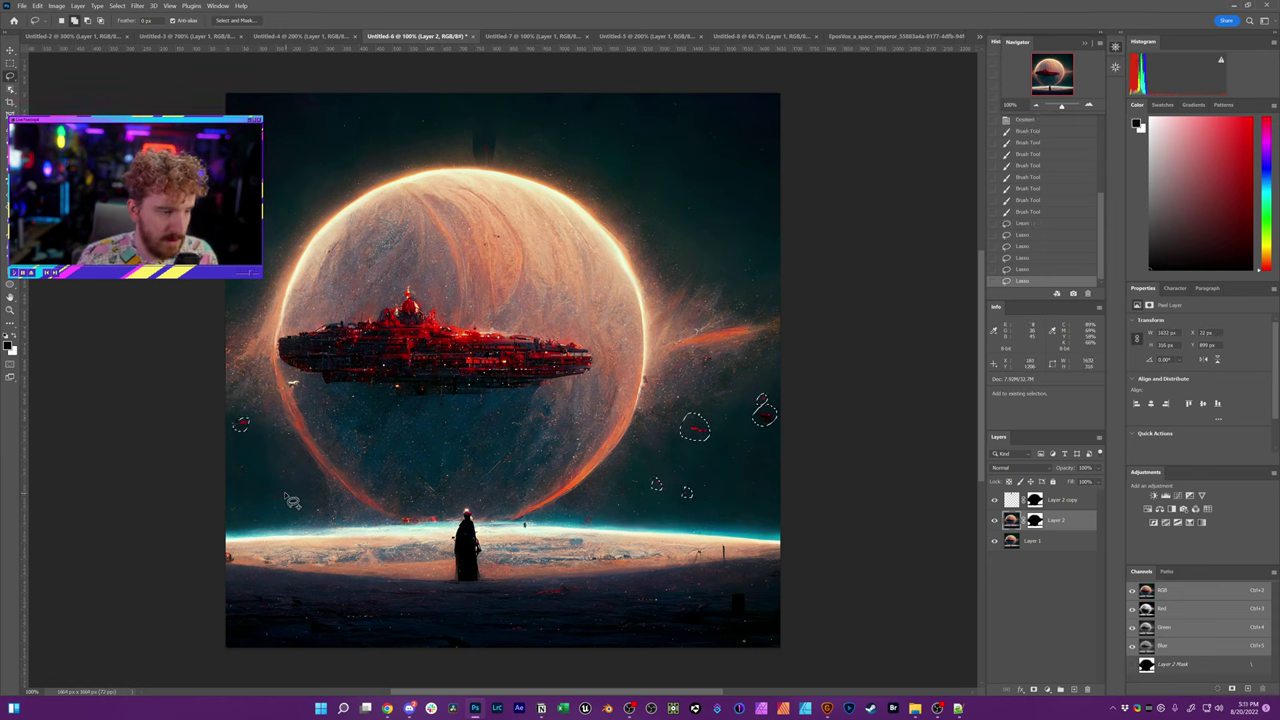
mouse_move(286, 497)
left_mouse_down()
mouse_move(244, 486)
mouse_move(242, 465)
left_mouse_up()
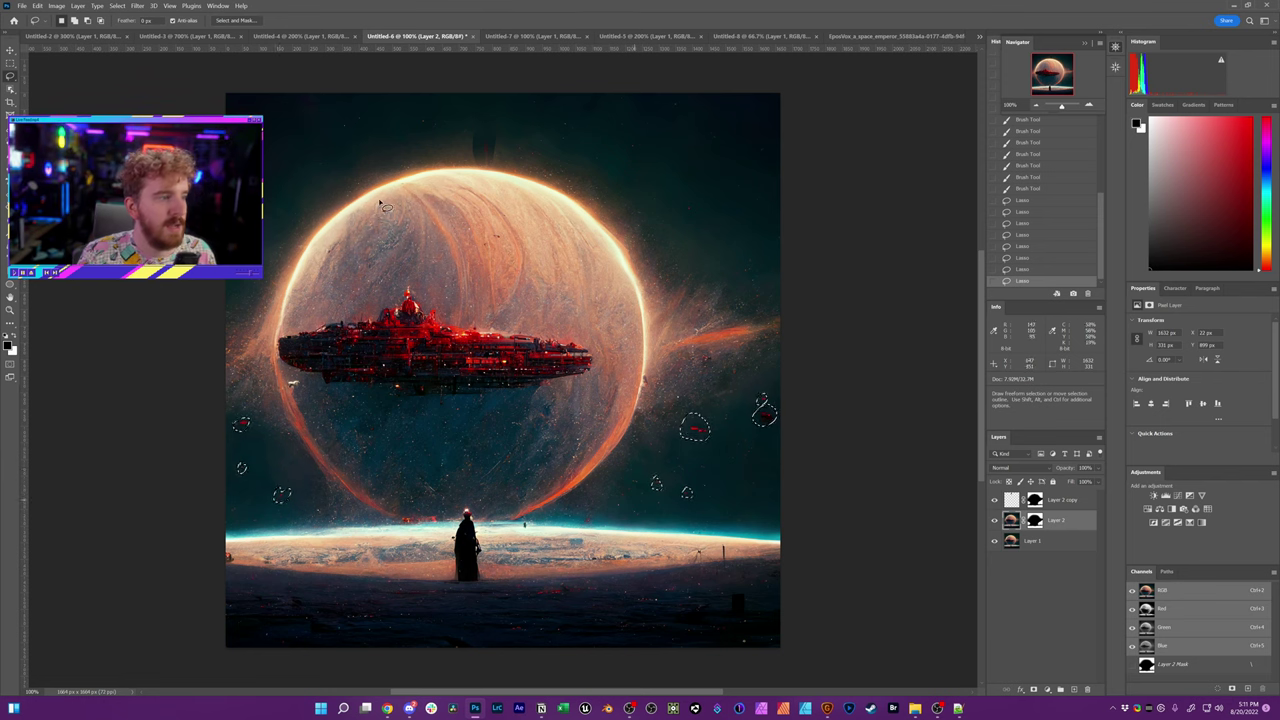
left_click(37, 6)
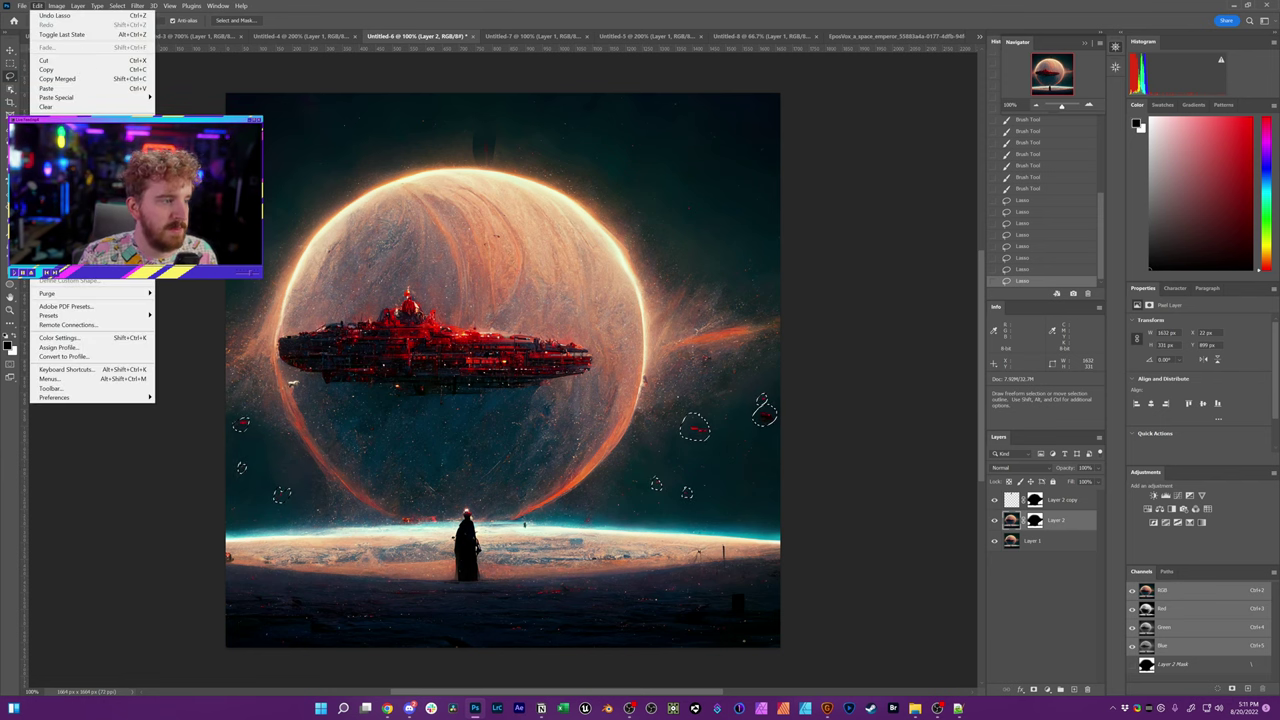
- Content-Aware Fill the selected specks onto a new layer, Layer 2 copy 2, and deselect
left_click(60, 150)
key("Return")
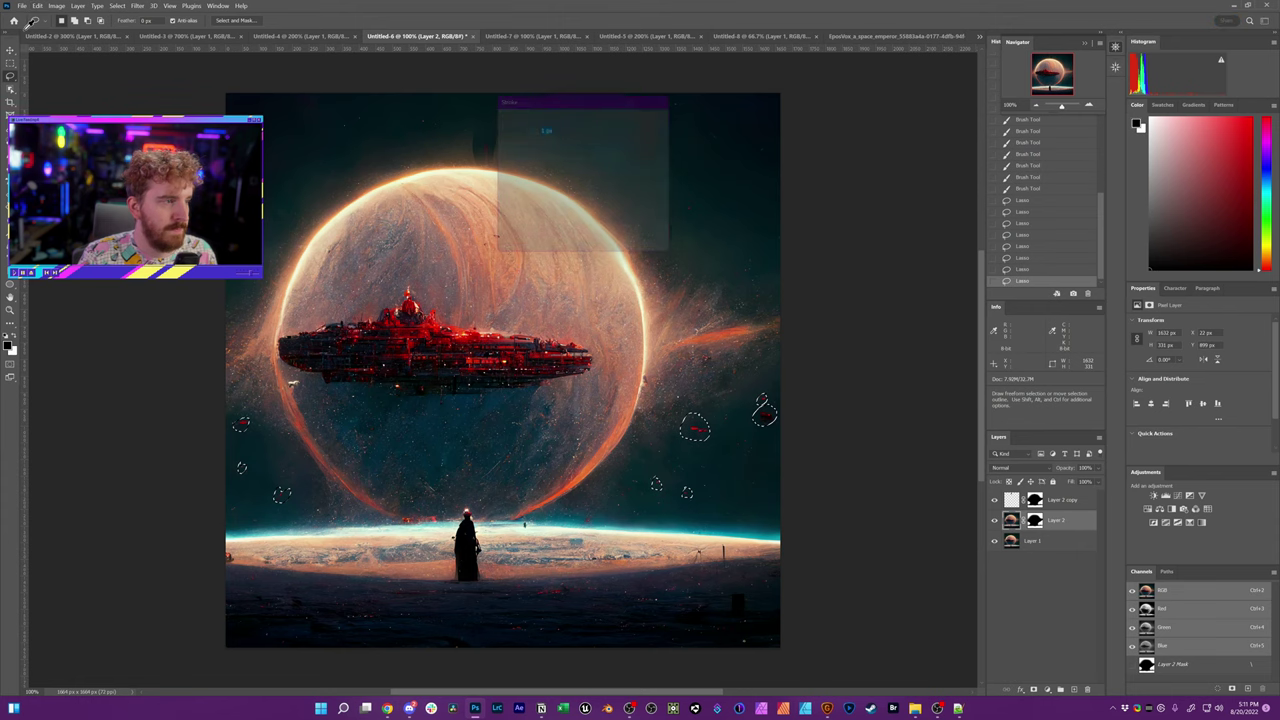
left_click(37, 6)
left_click(60, 172)
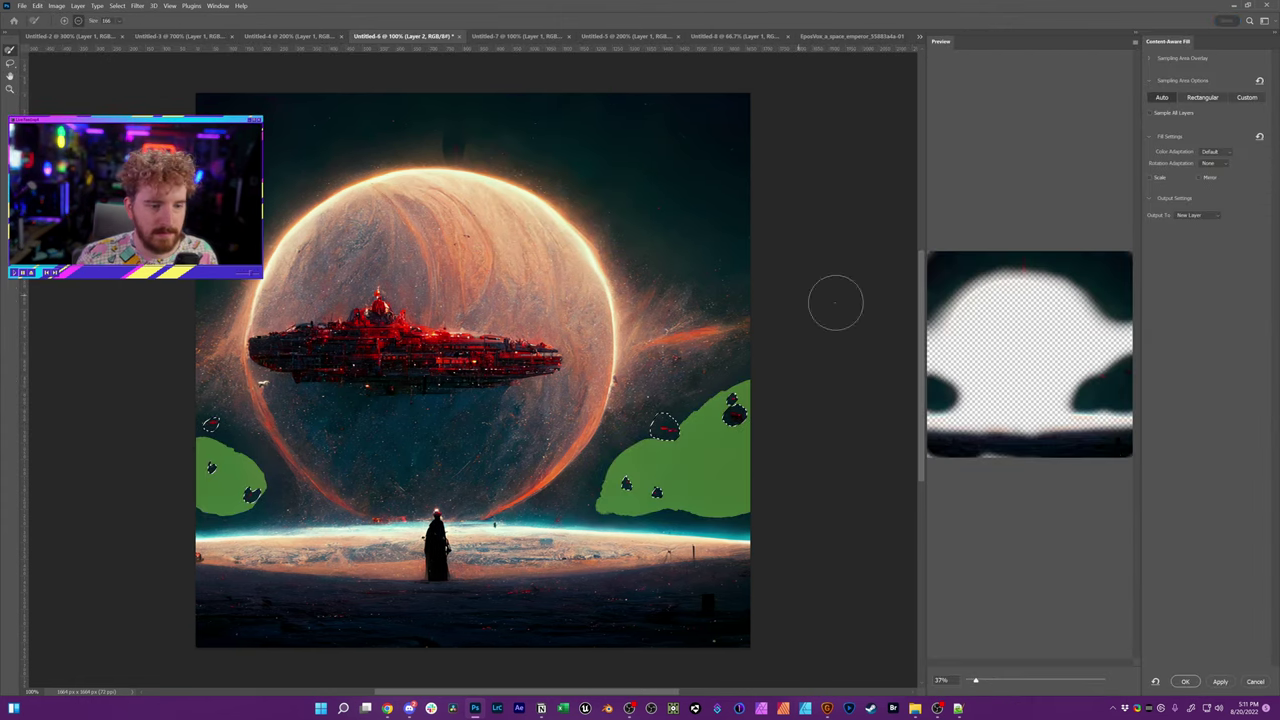
left_click(1186, 683)
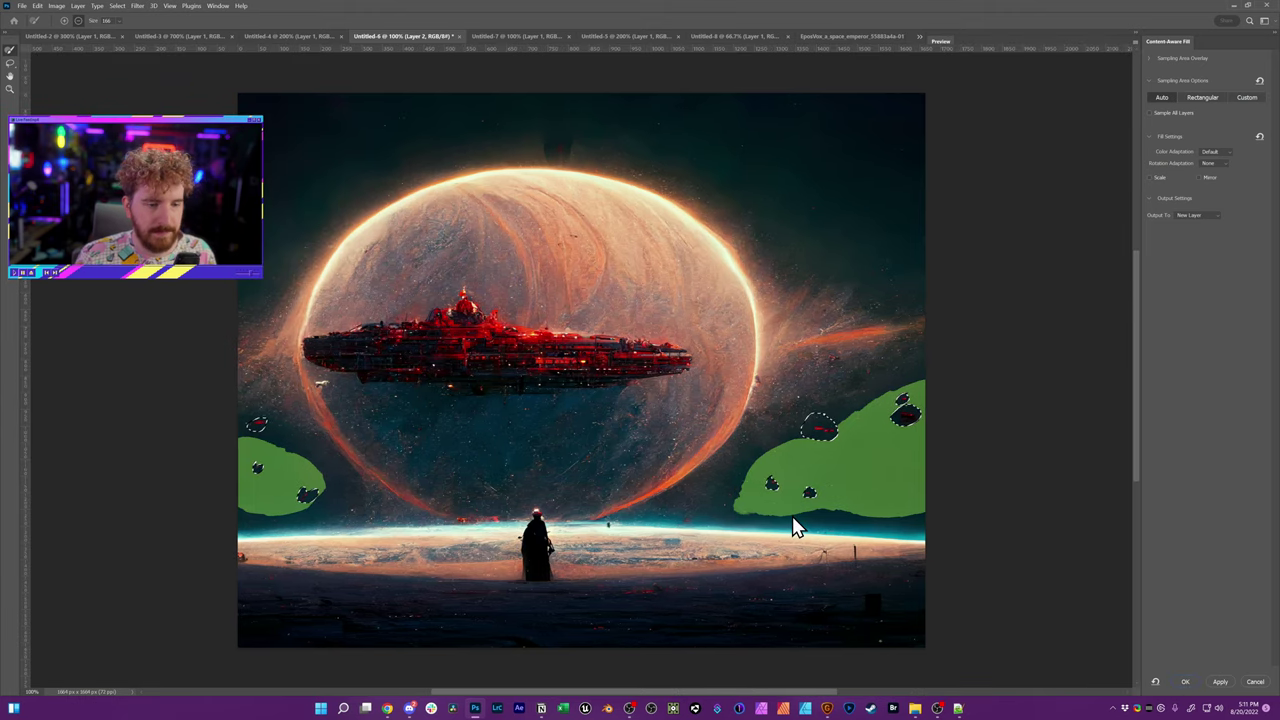
key("ctrl+d")
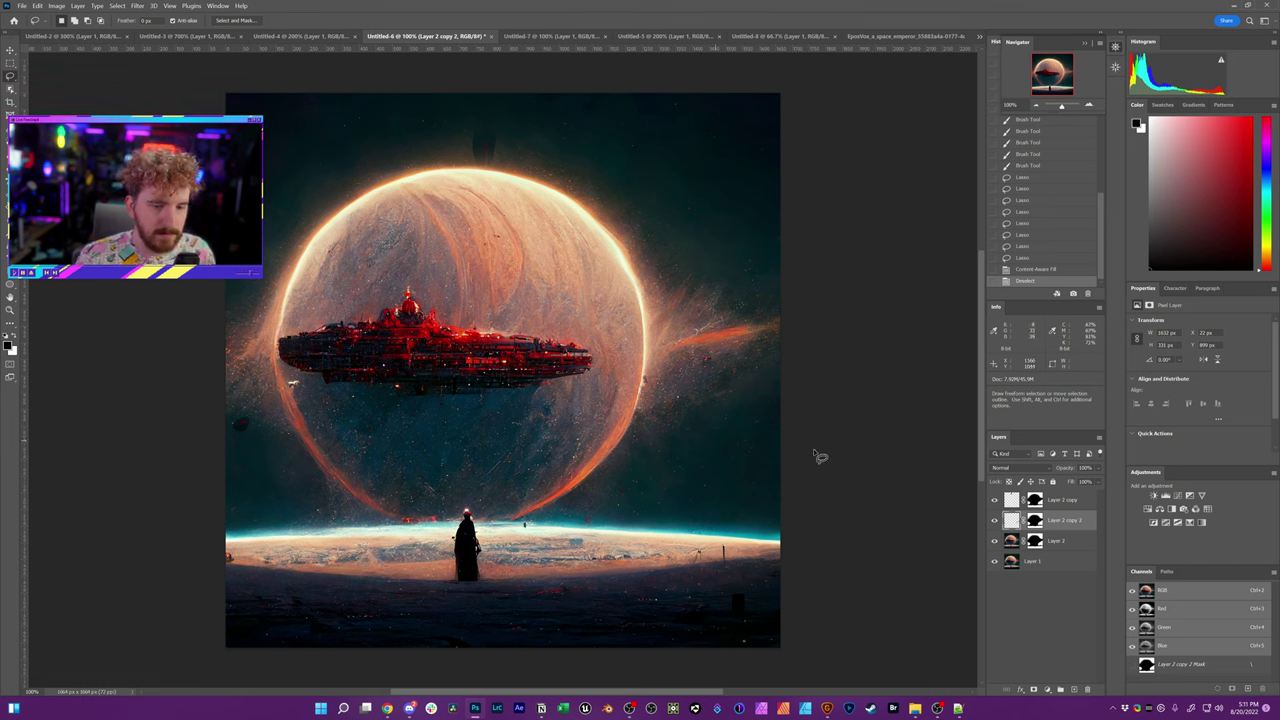
- Group Layer 2 and its two filled copies into Group 1
left_click(1057, 539)
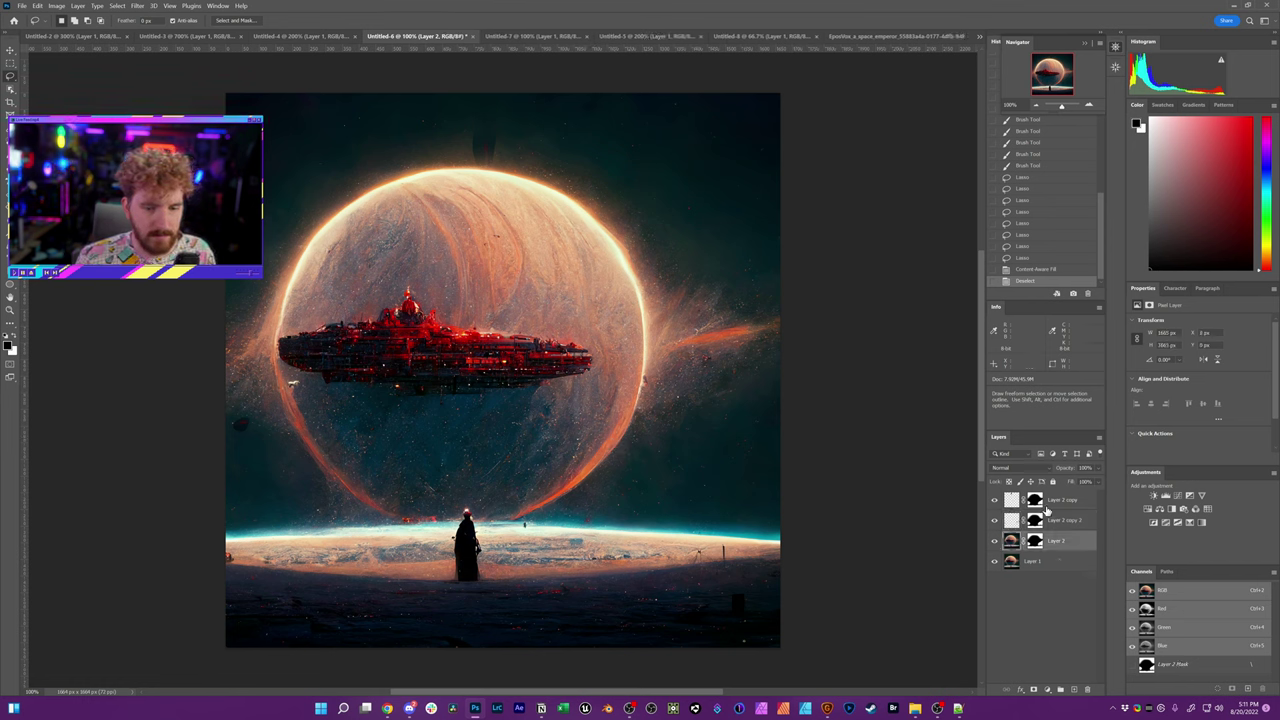
left_click(1053, 502, "shift")
key("ctrl+g")
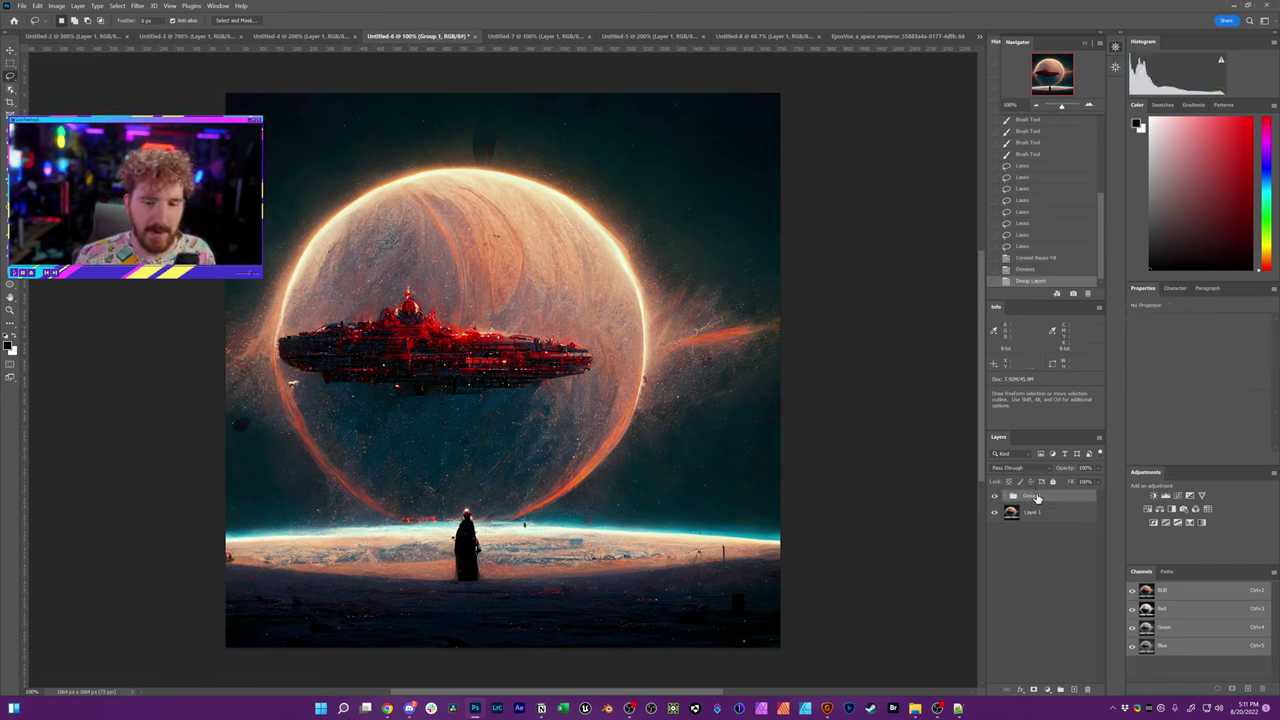
- Convert Group 1 to a smart object, duplicate it, and rasterize Group 1 copy
right_click(1027, 502)
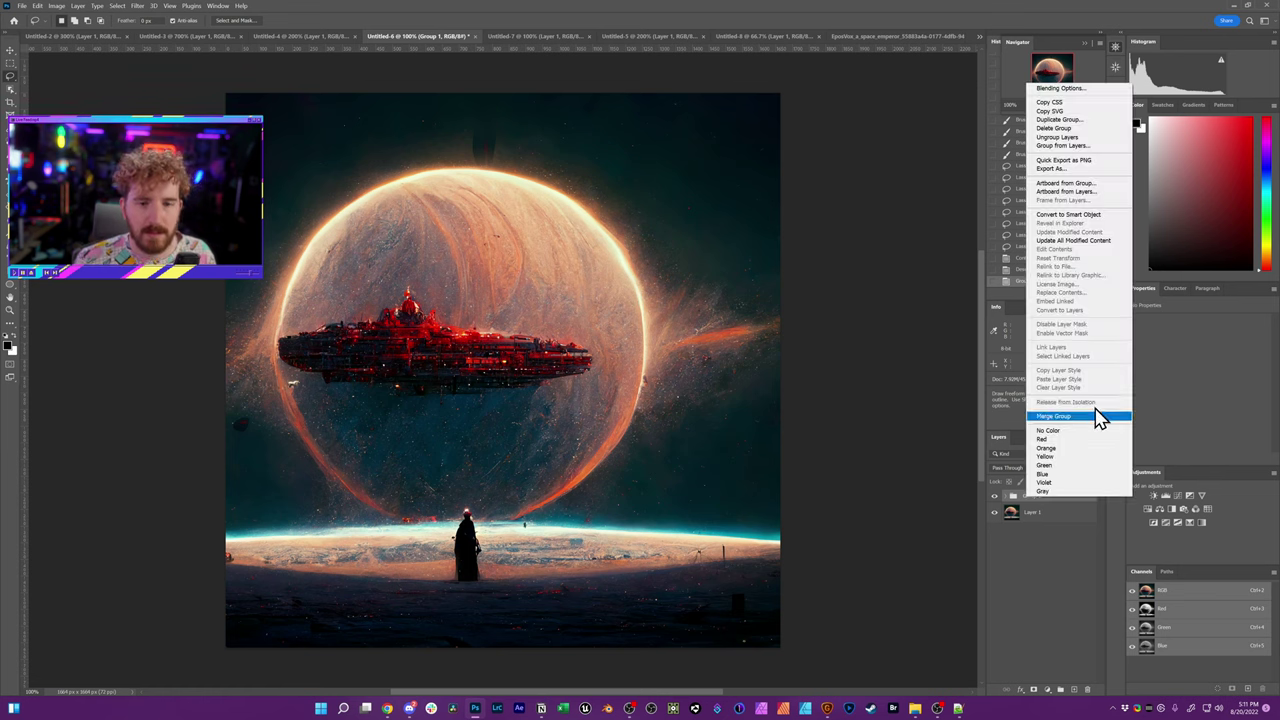
left_click(1092, 238)
key("ctrl+j")
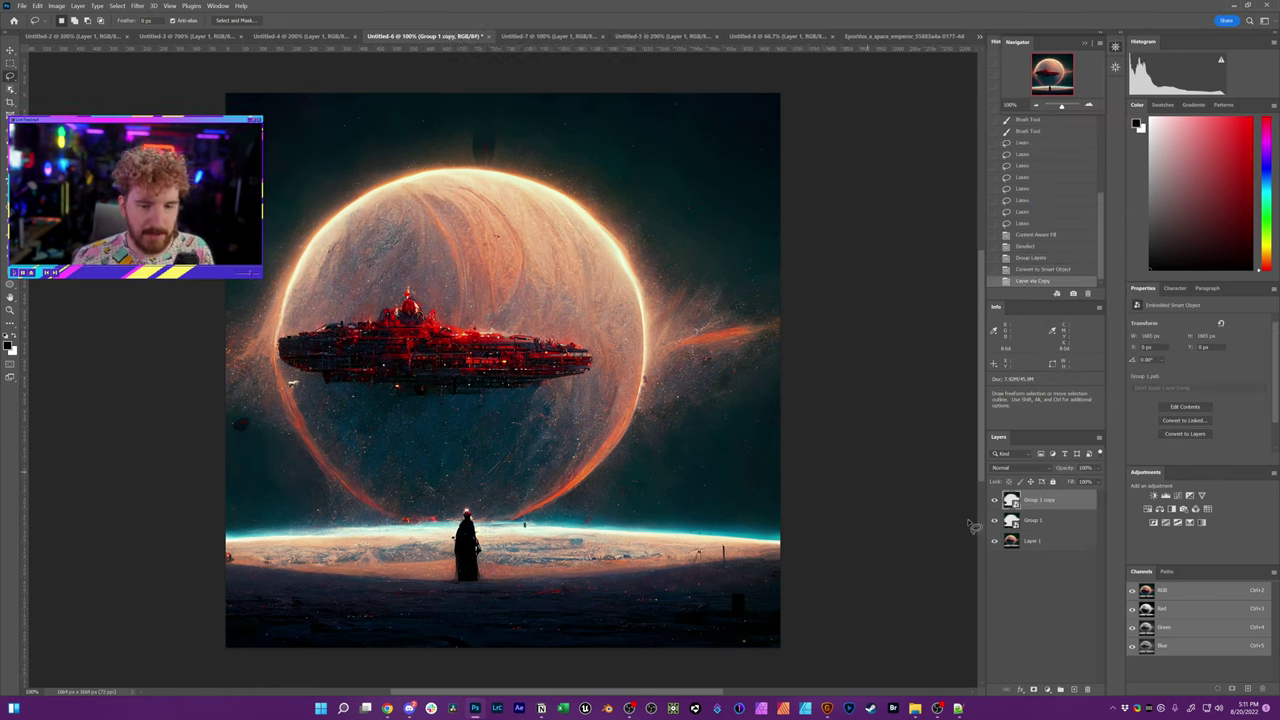
right_click(1036, 506)
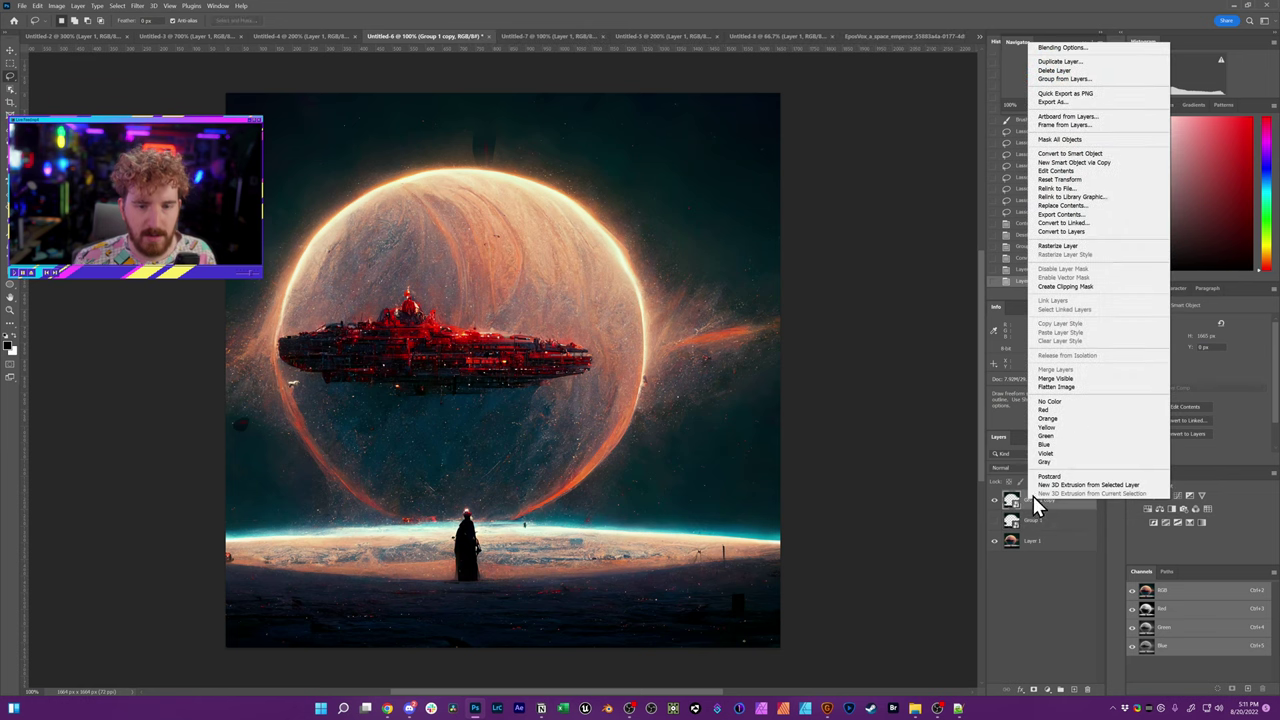
left_click(371, 190)
key("j")
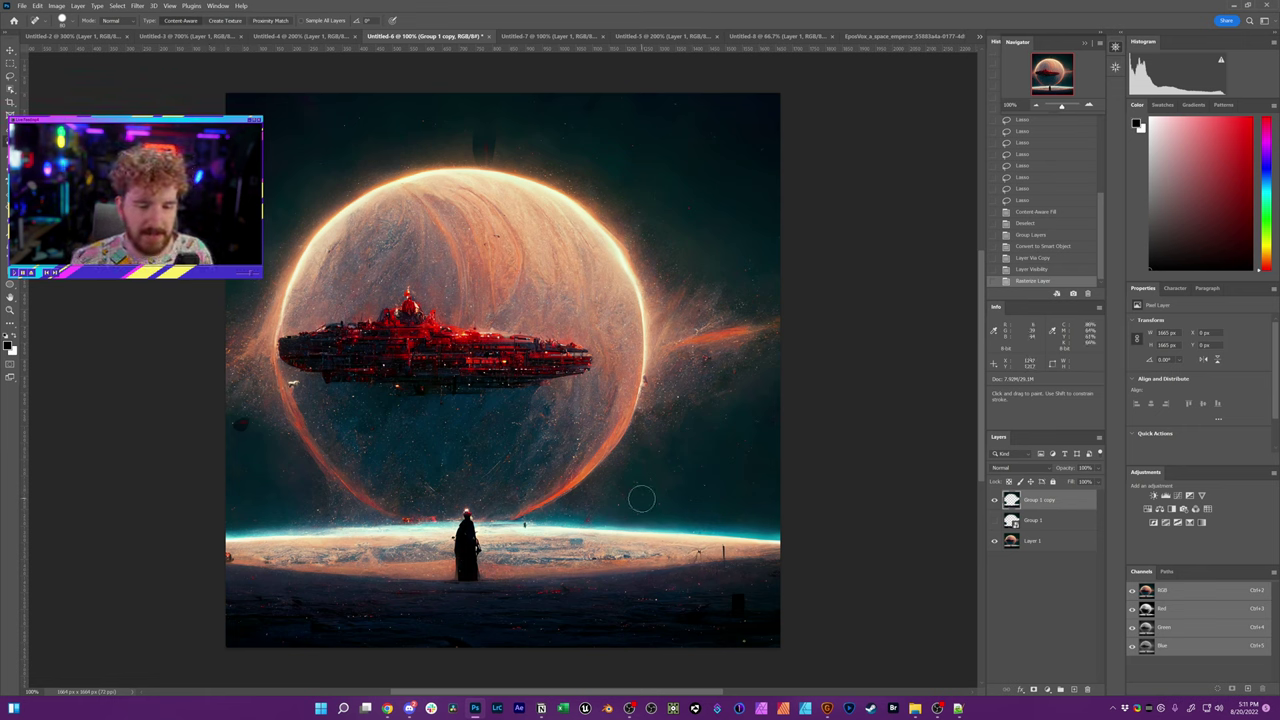
- Heal the specks along the planet's top edge and the dark spots to its left
left_click(995, 501)
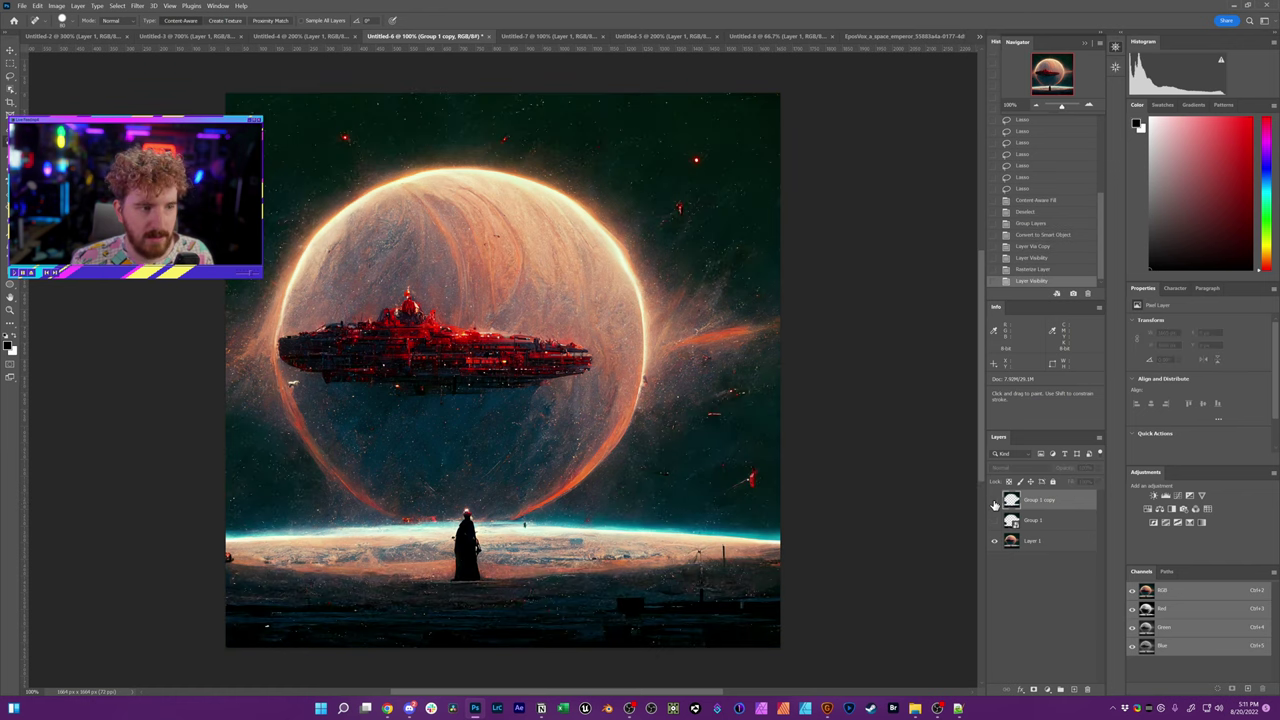
left_click(995, 501)
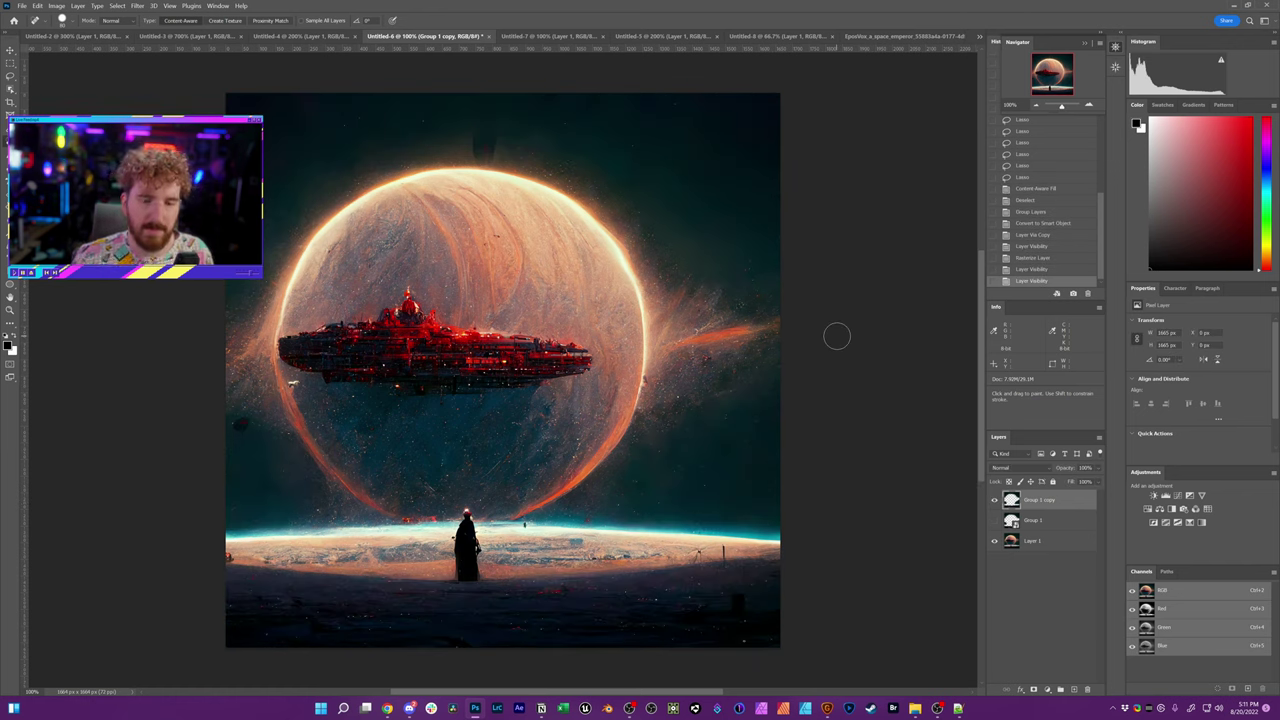
mouse_move(471, 152)
left_mouse_down()
mouse_move(504, 151)
mouse_move(502, 168)
mouse_move(483, 165)
mouse_move(482, 132)
left_mouse_up()
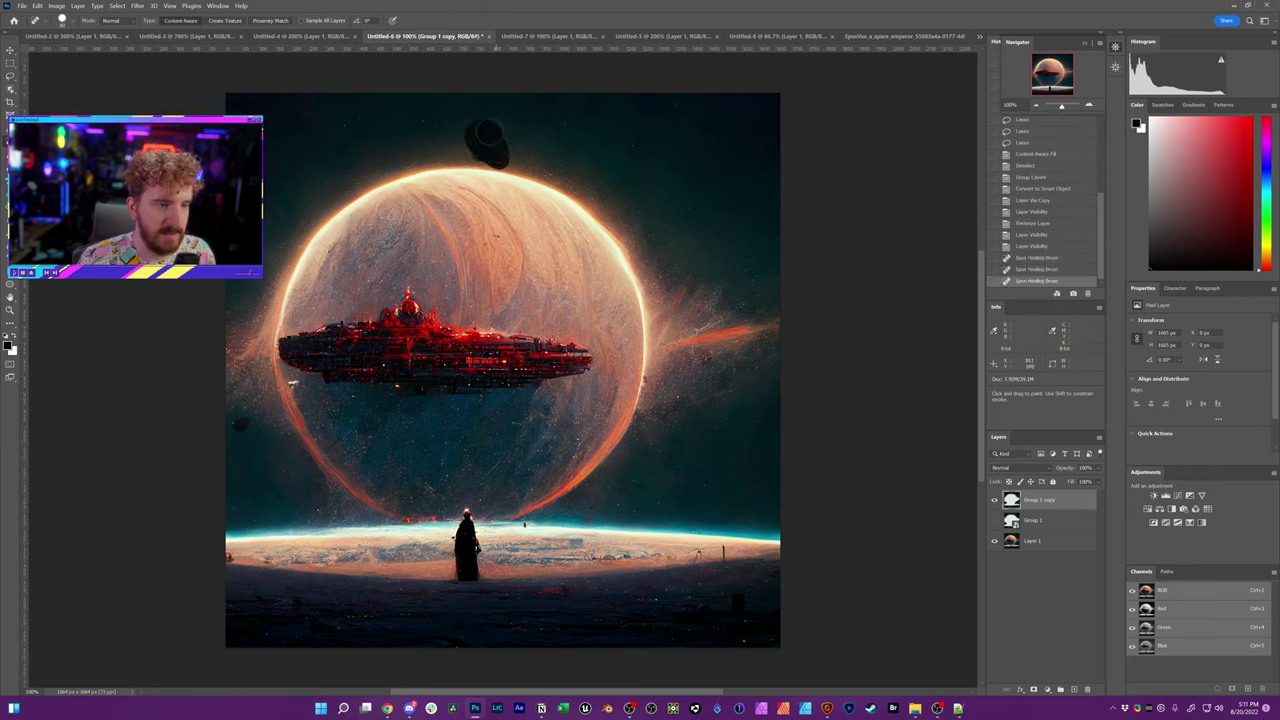
left_click_drag(506, 177, 508, 178)
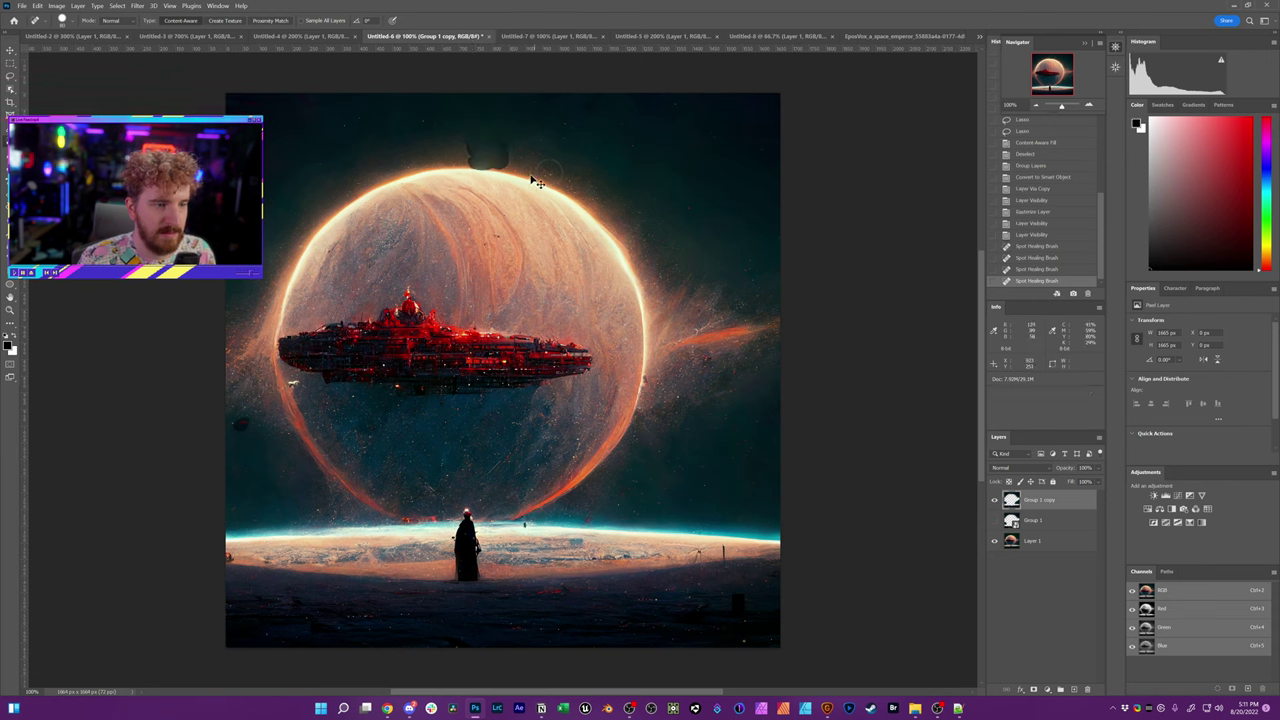
key("ctrl+z")
key("ctrl+z")
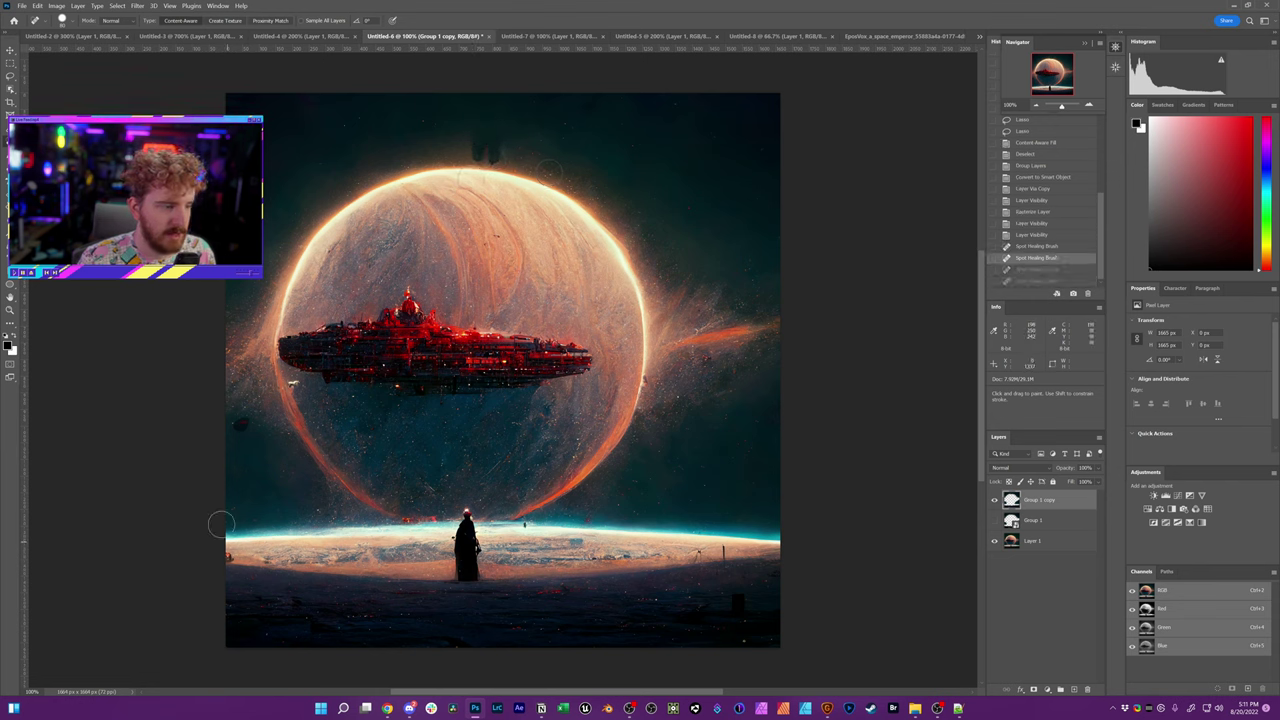
mouse_move(243, 424)
left_mouse_down()
mouse_move(257, 429)
mouse_move(240, 429)
left_mouse_up()
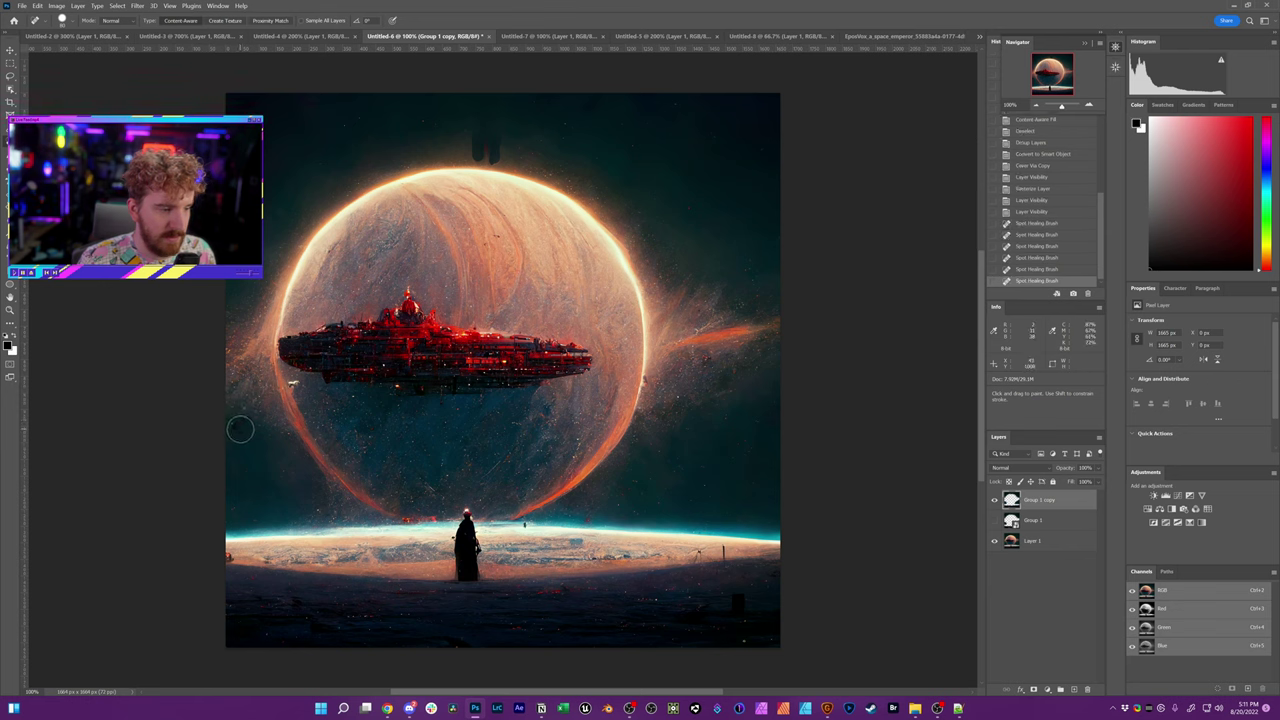
left_click(238, 427)
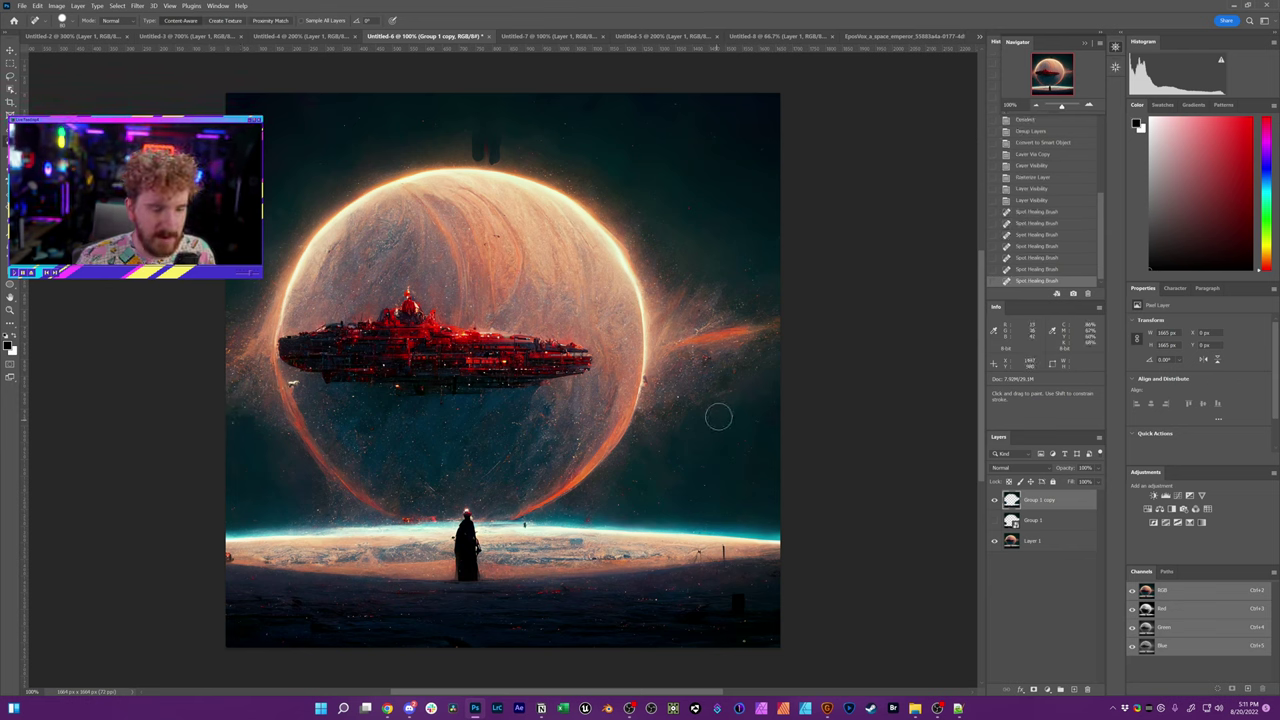
- At 200% zoom, heal a speck right of the planet and the blot above its rim
key("ctrl+equal")
key("space")
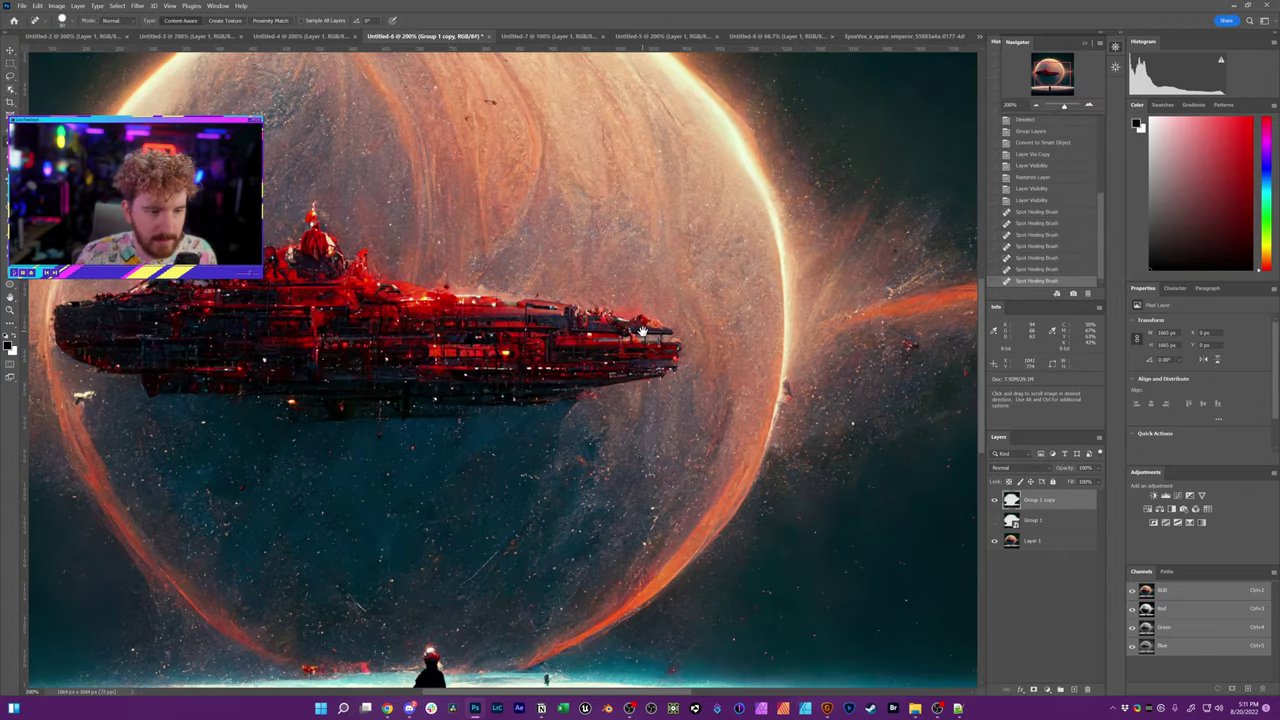
mouse_move(918, 363)
left_mouse_down()
mouse_move(563, 309)
mouse_move(520, 280)
left_mouse_up()
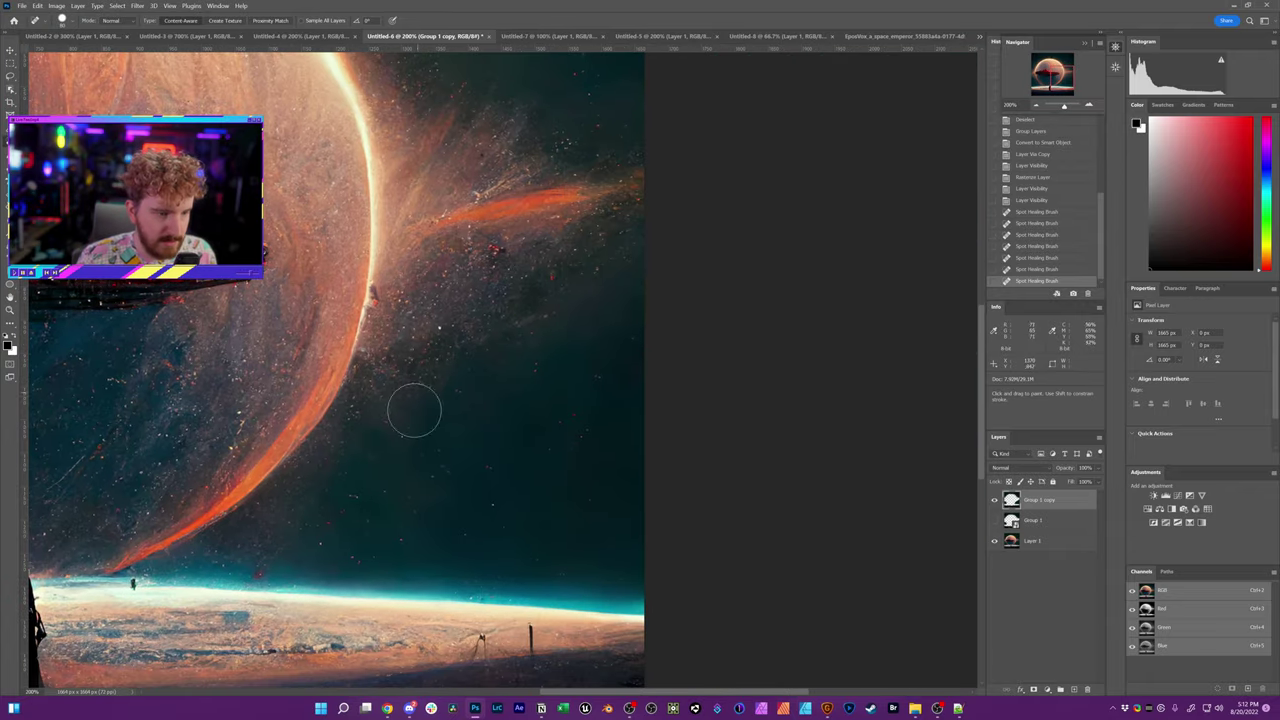
left_click(621, 378)
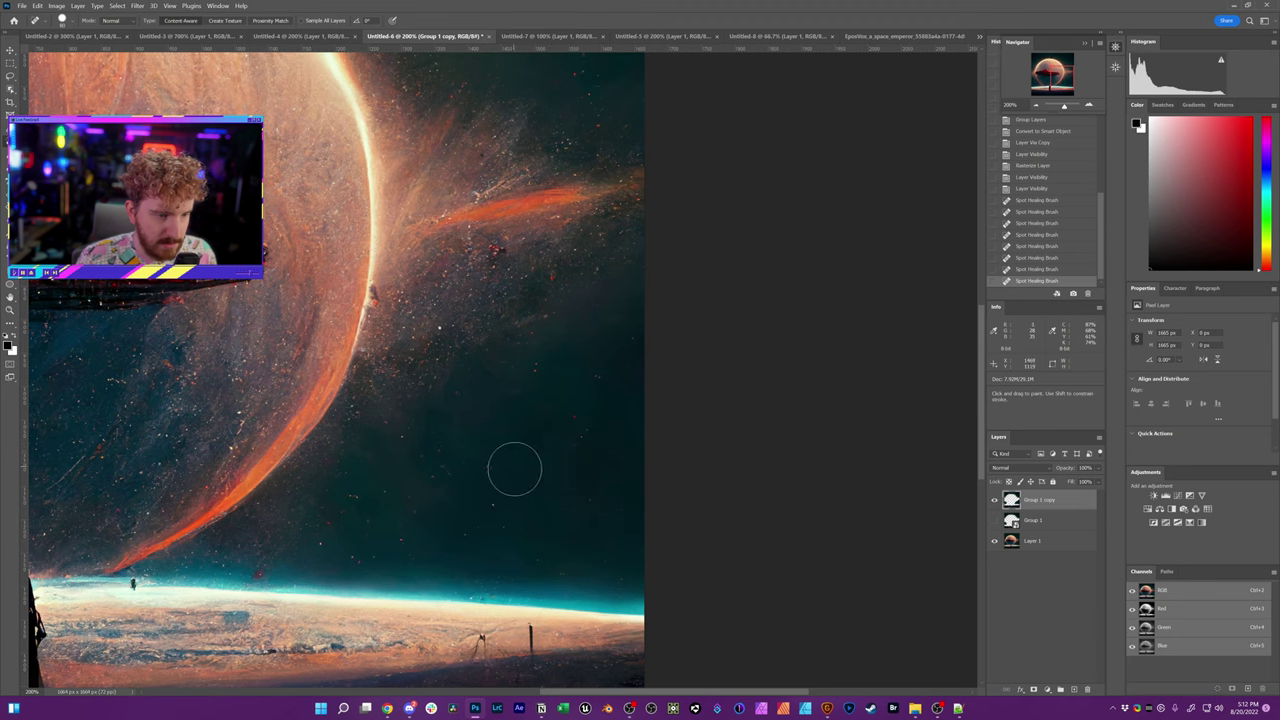
key("space")
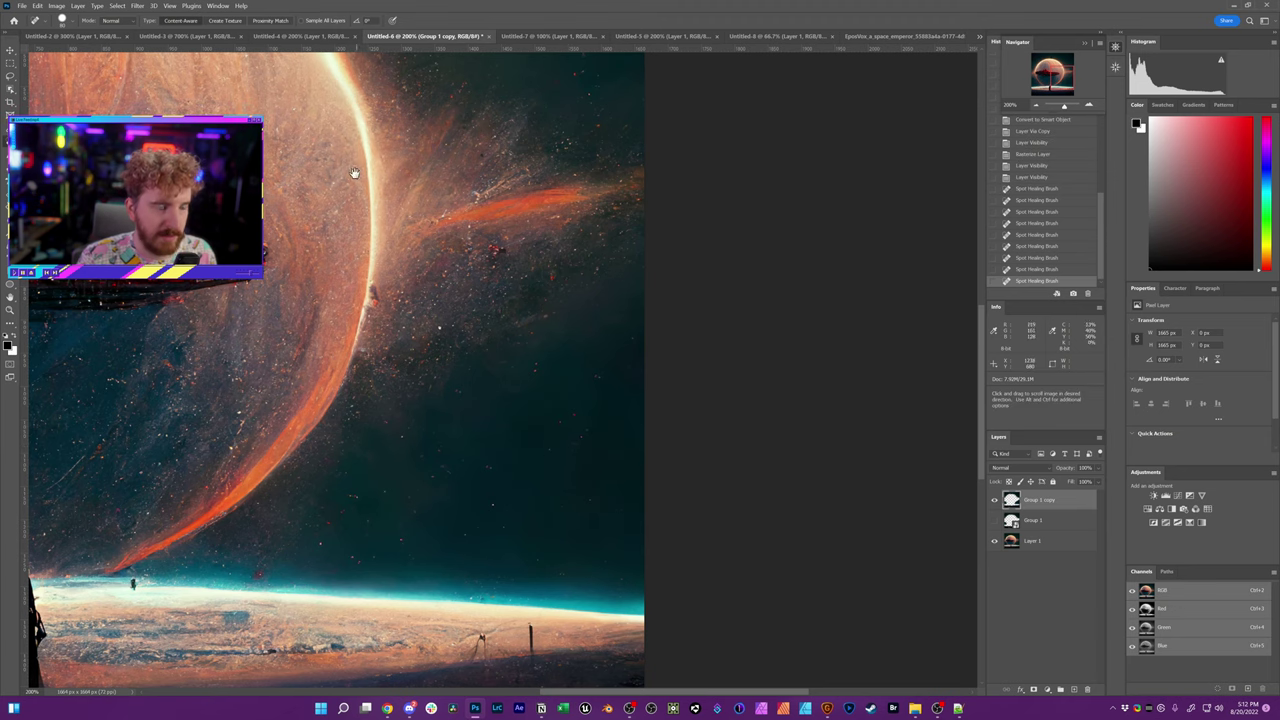
left_click_drag(418, 233, 592, 453)
key("bracketright")
key("bracketright")
key("bracketright")
key("bracketright")
key("bracketright")
key("bracketright")
key("bracketright")
key("bracketright")
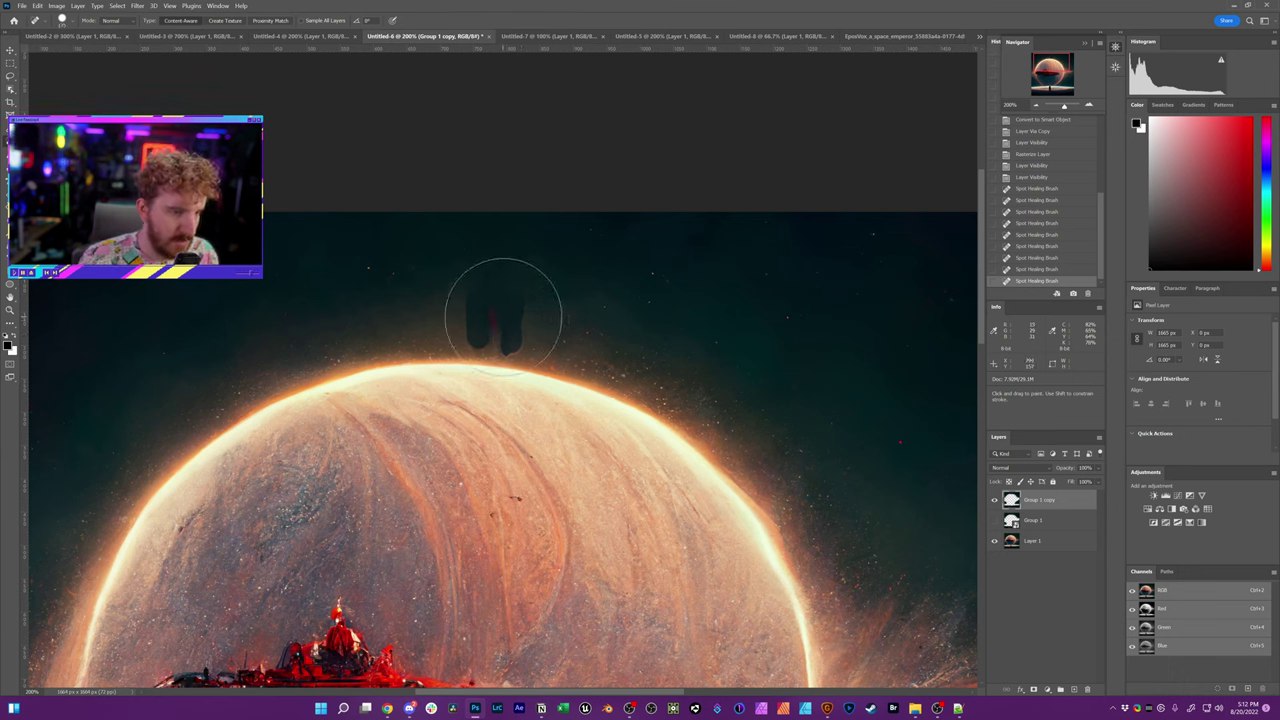
key("bracketright")
left_click(500, 310)
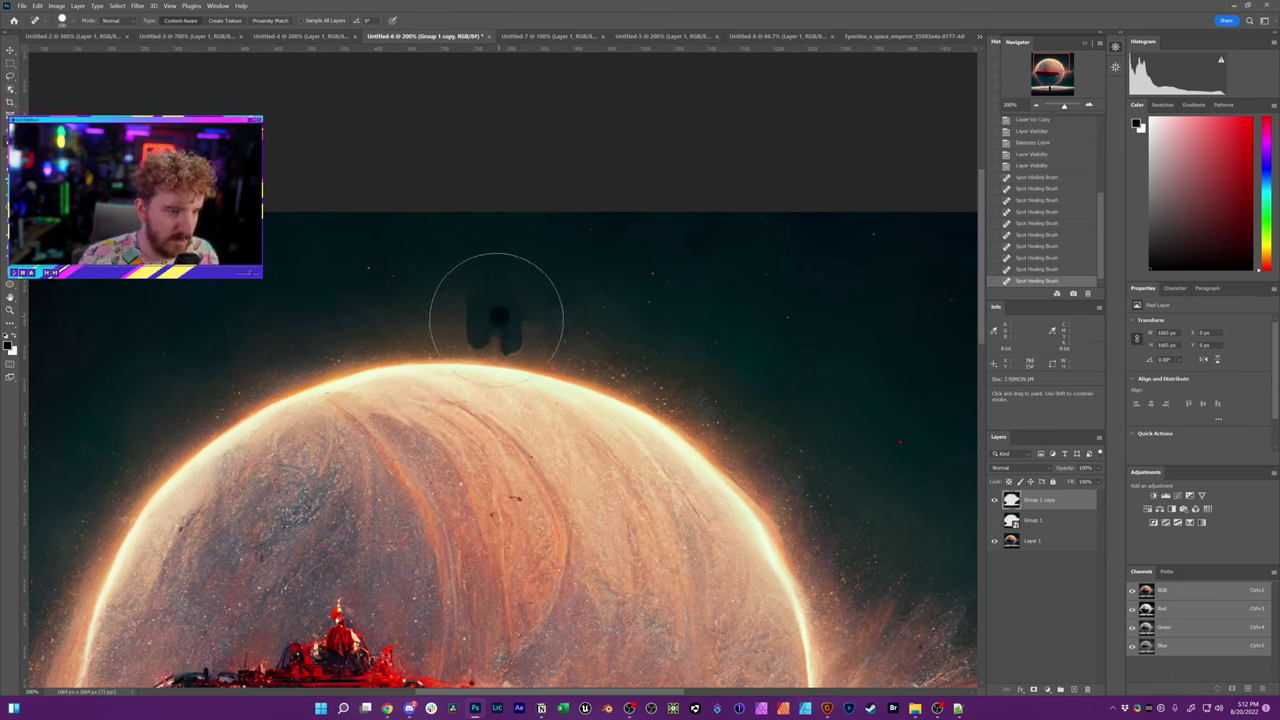
left_click(497, 311)
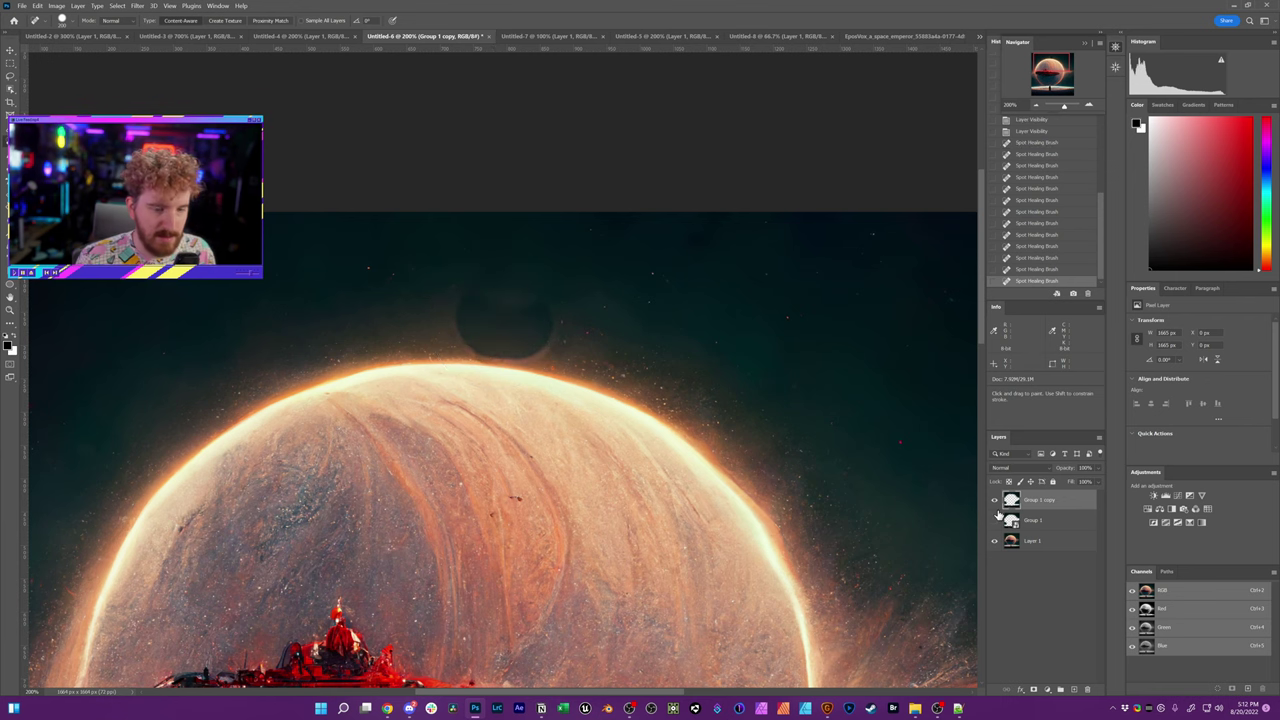
mouse_move(488, 318)
left_mouse_down()
mouse_move(516, 310)
mouse_move(543, 329)
mouse_move(537, 343)
left_mouse_up()
- Zoom out and toggle Group 1 copy off and on to compare before and after
key("ctrl+minus")
key("ctrl+minus")
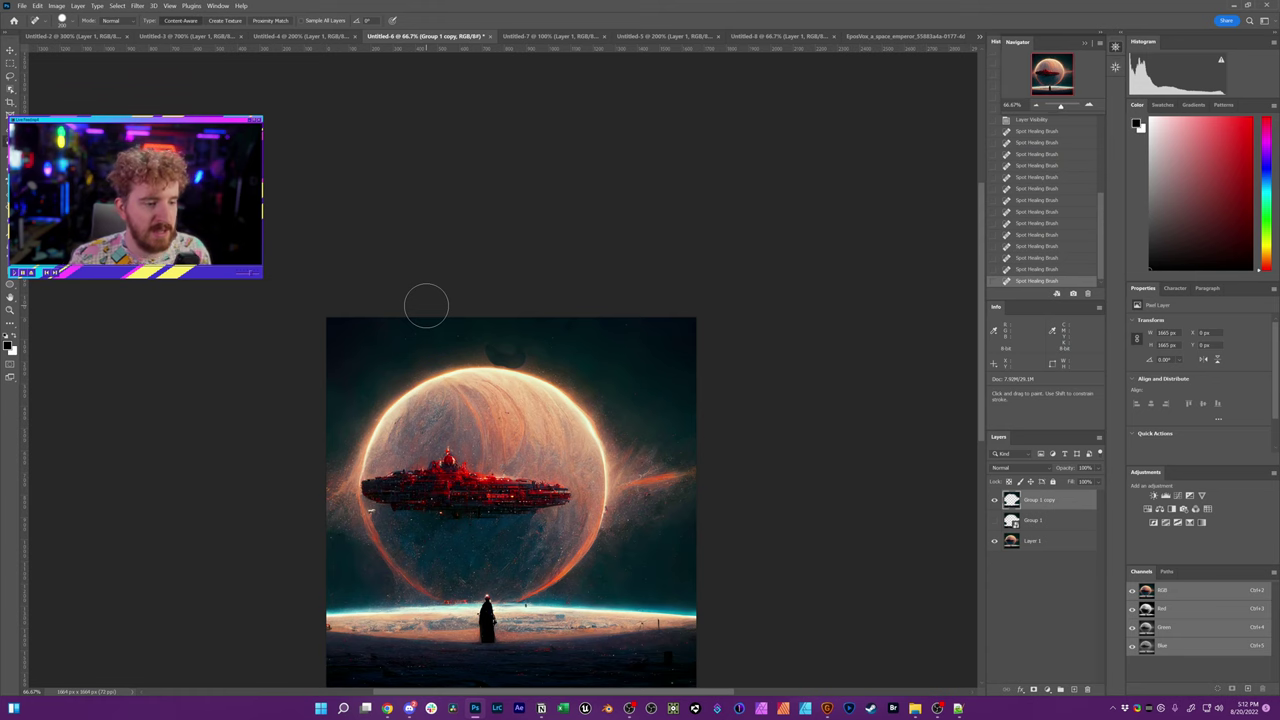
left_click_drag(517, 451, 520, 354)
left_click(994, 501)
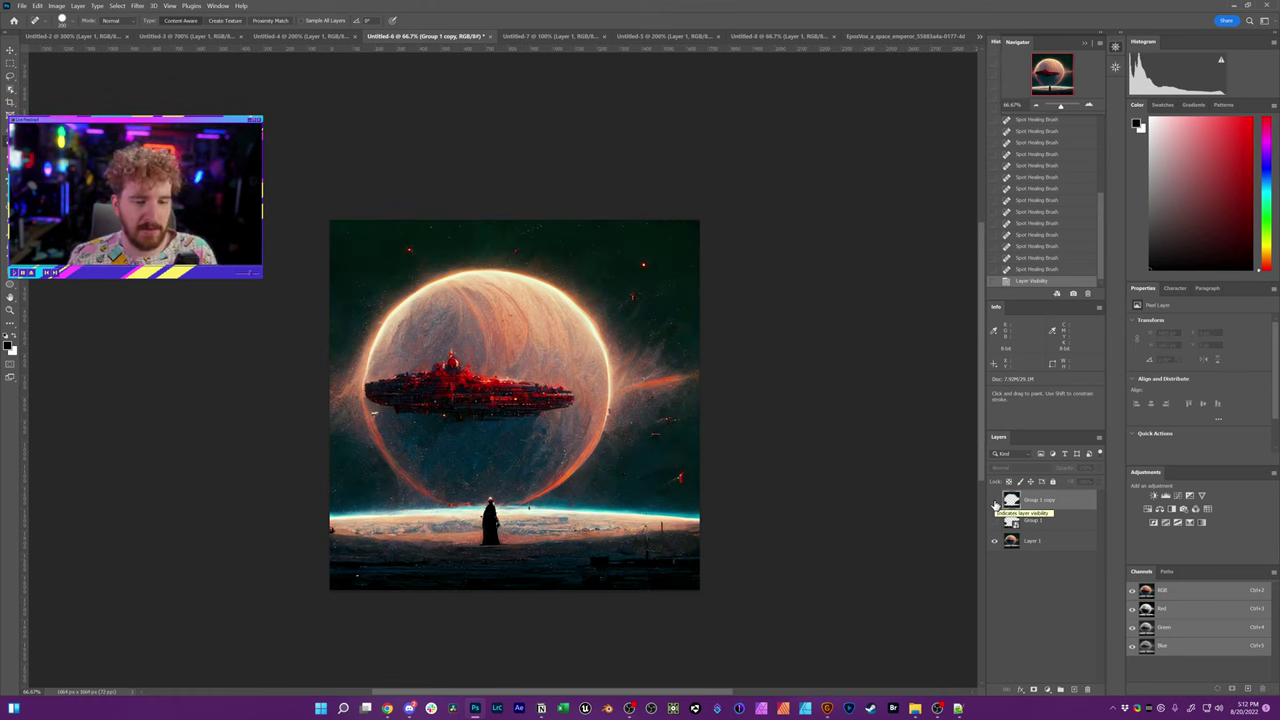
left_click(995, 502)
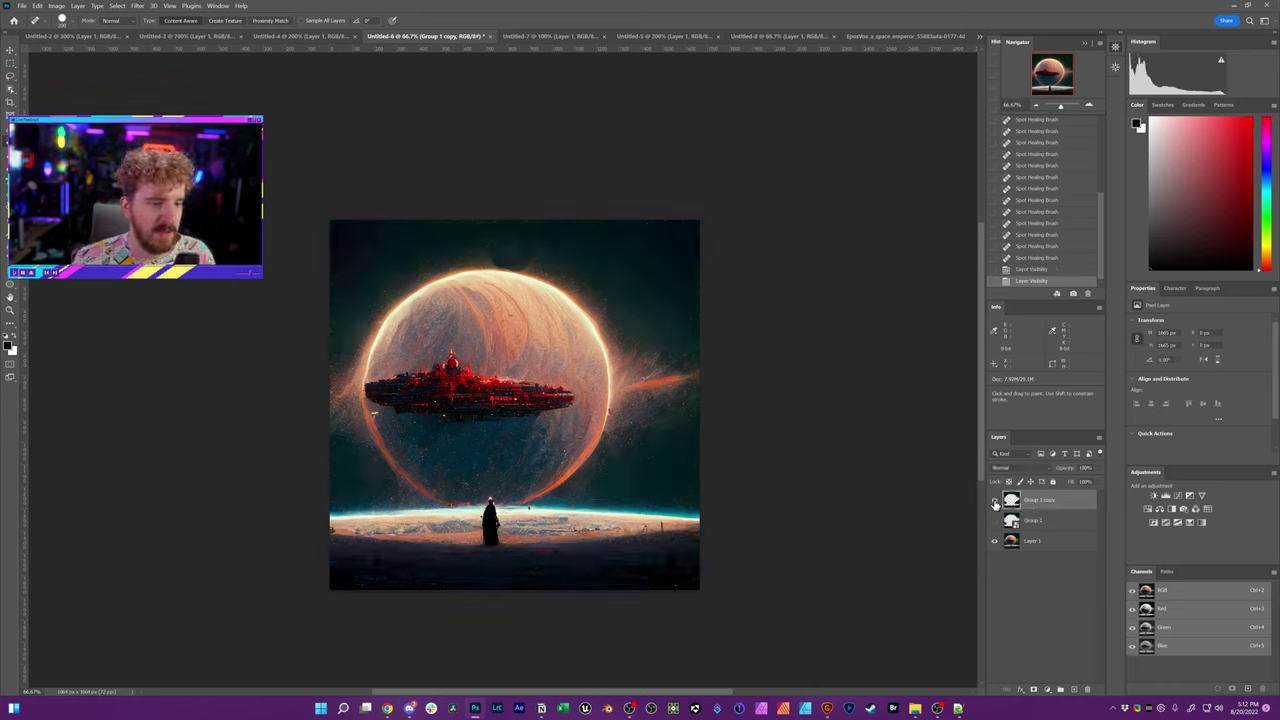